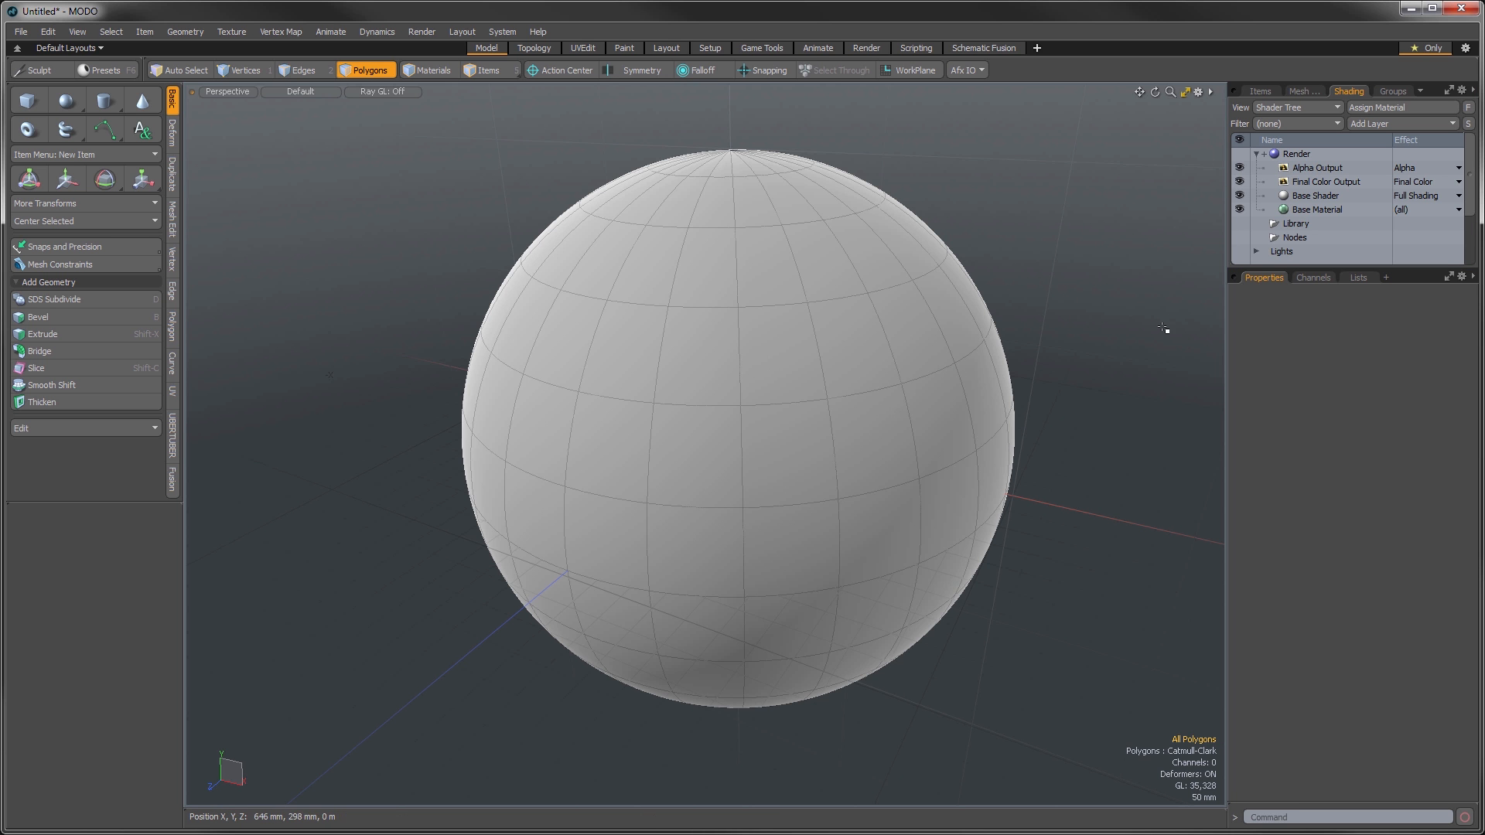
# - Add the Koala image from the clip browser as an image map layer in the shader tree
pyautogui.click(1371, 126)
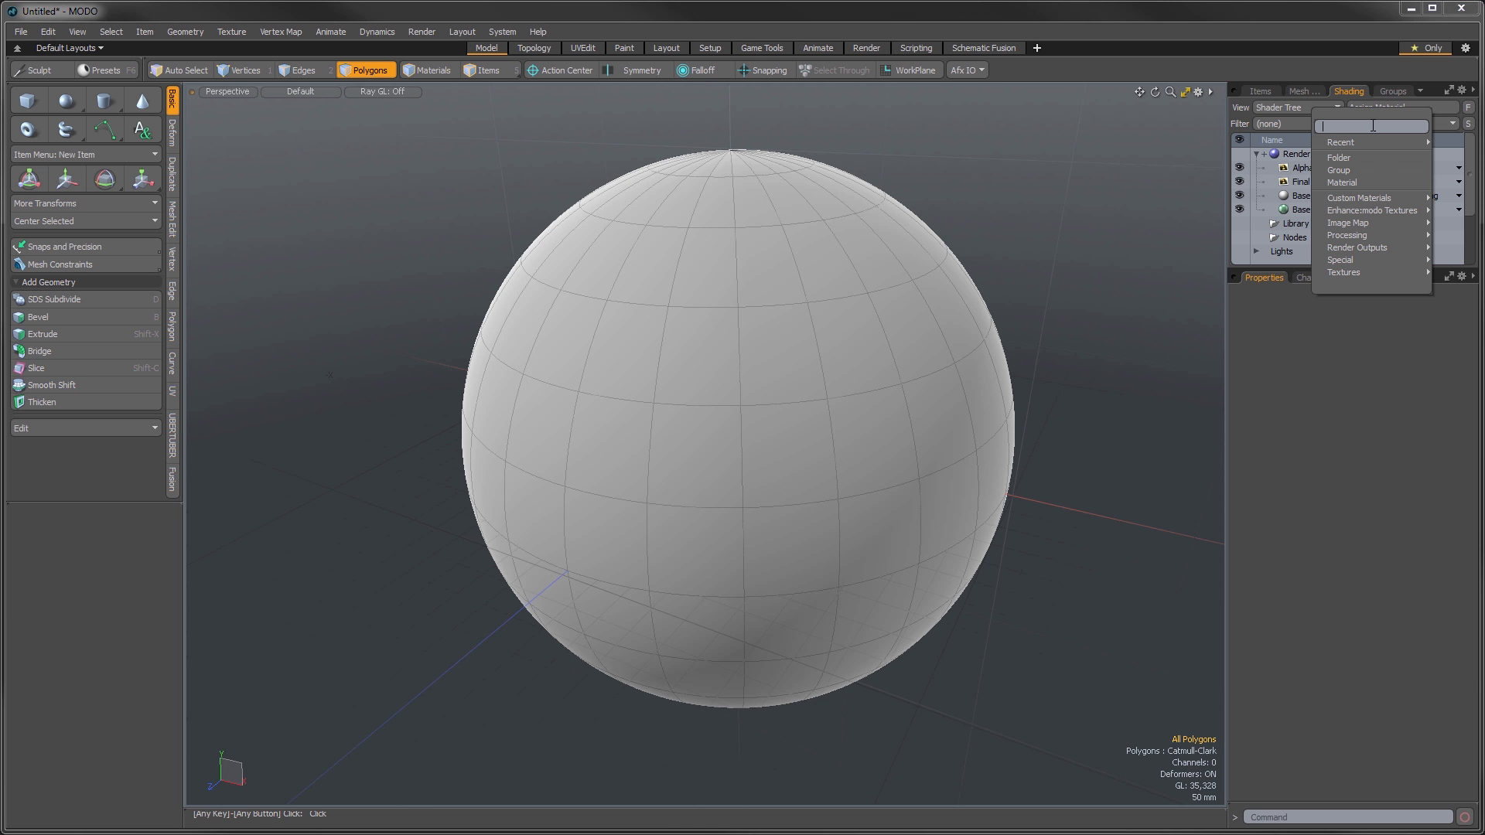
pyautogui.moveTo(1339, 223)
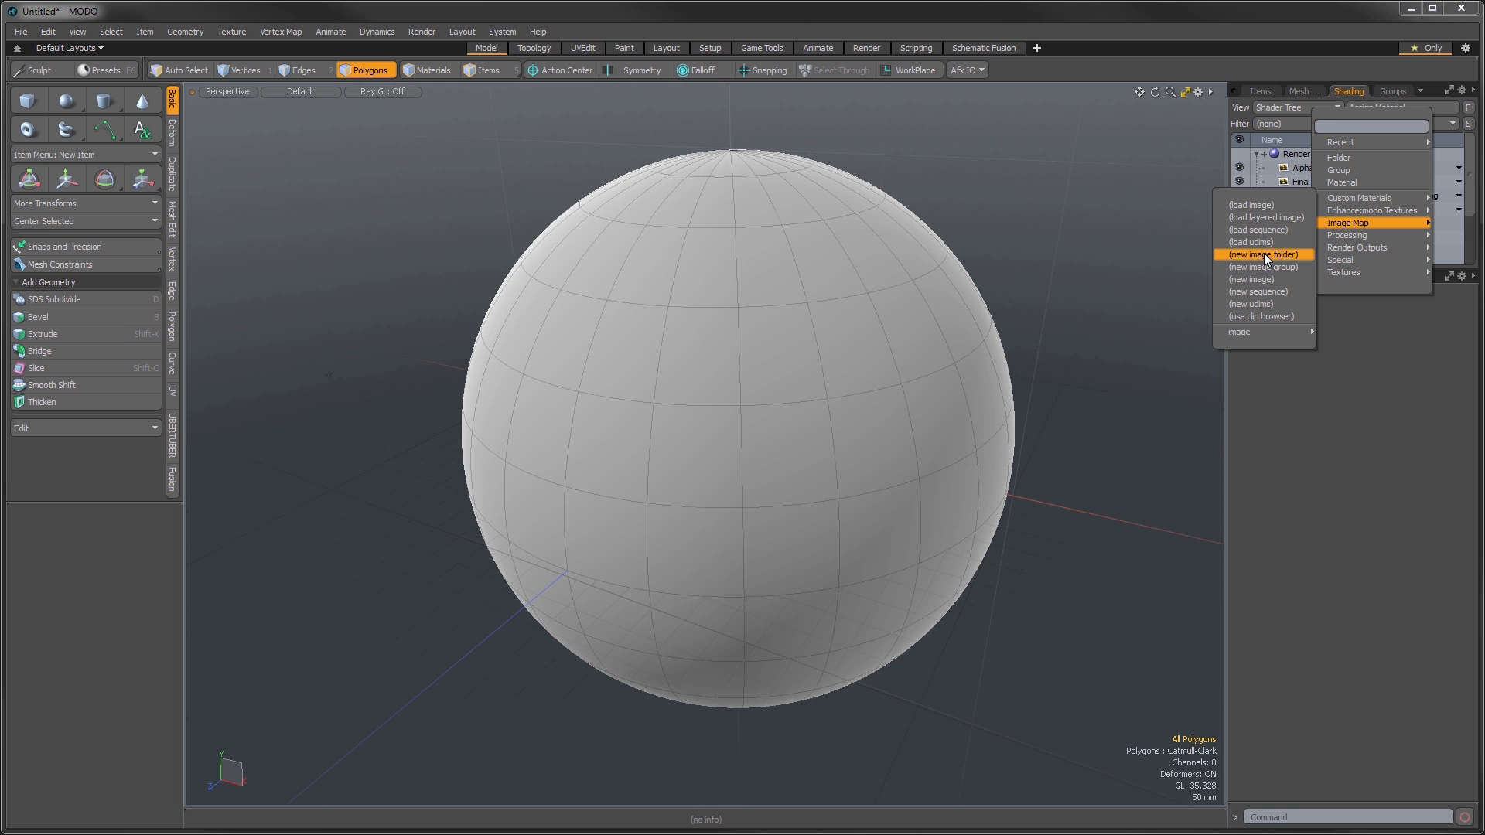
pyautogui.click(1265, 317)
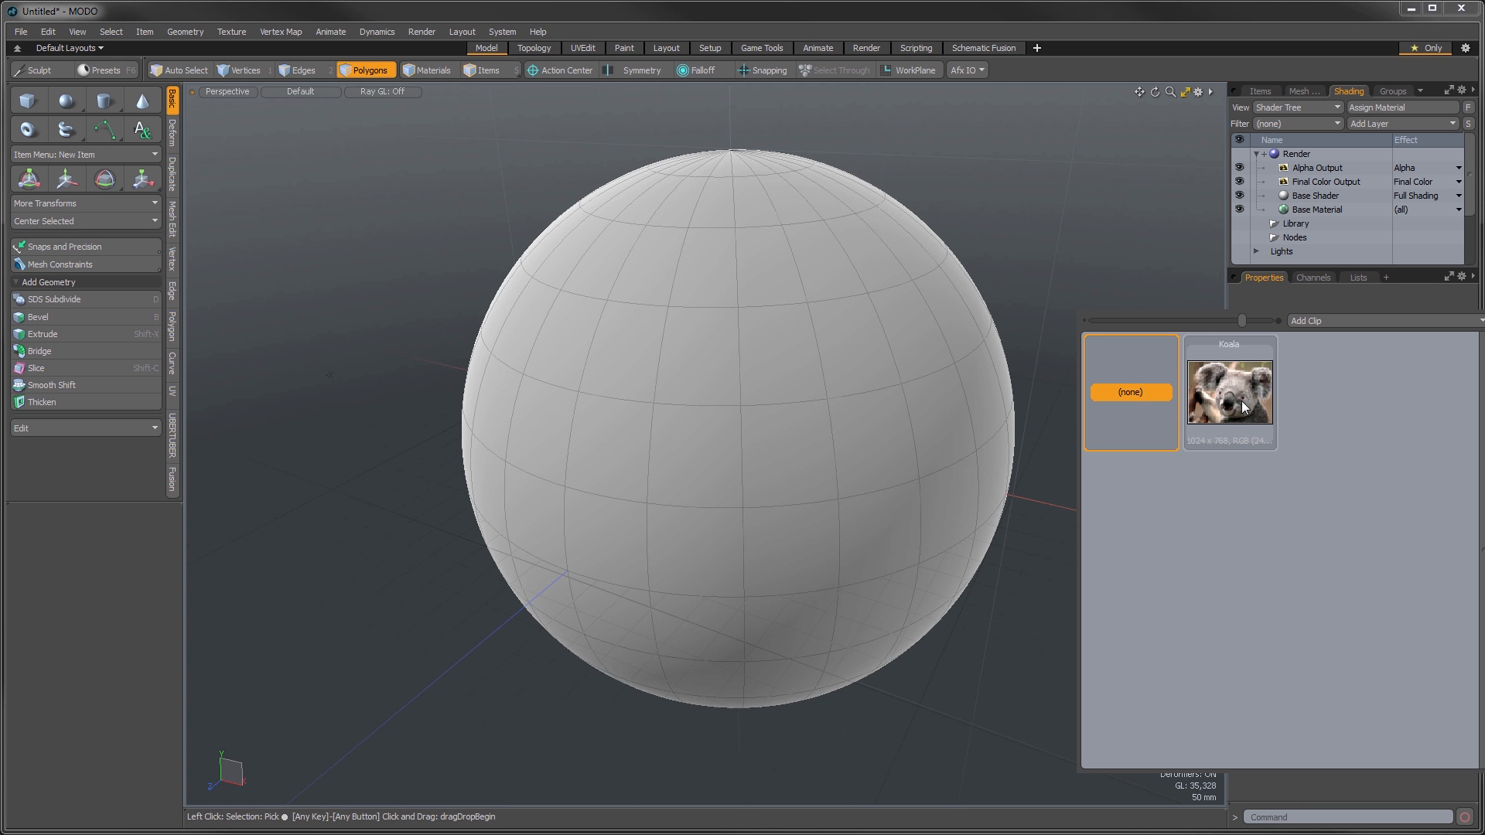
pyautogui.moveTo(1244, 408); pyautogui.dragTo(739, 518)
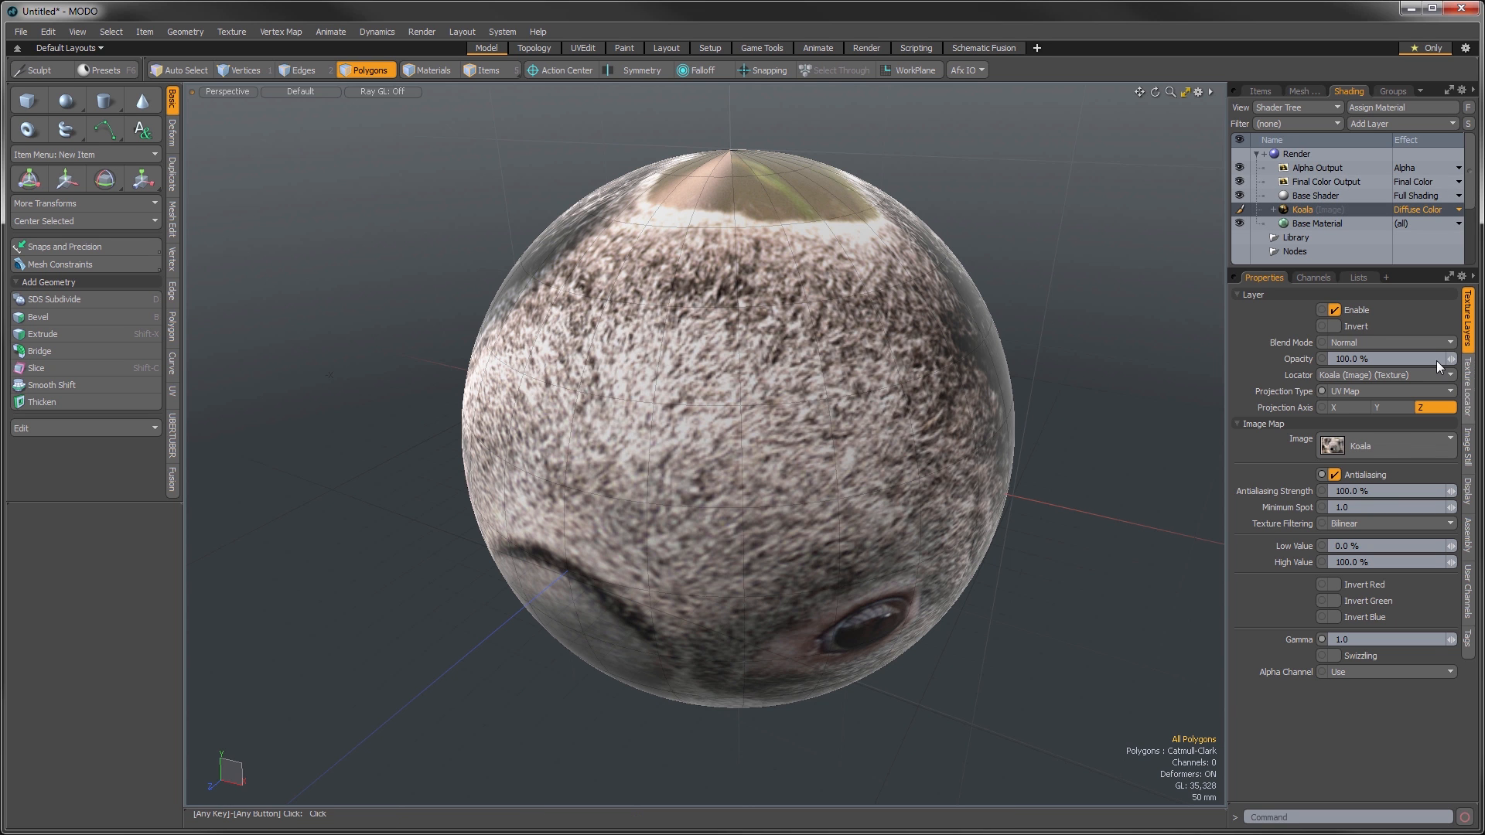
# - Examine the Koala layer's texture locator properties and its nested locator item, returning to the image's texture layer properties
pyautogui.click(1468, 392)
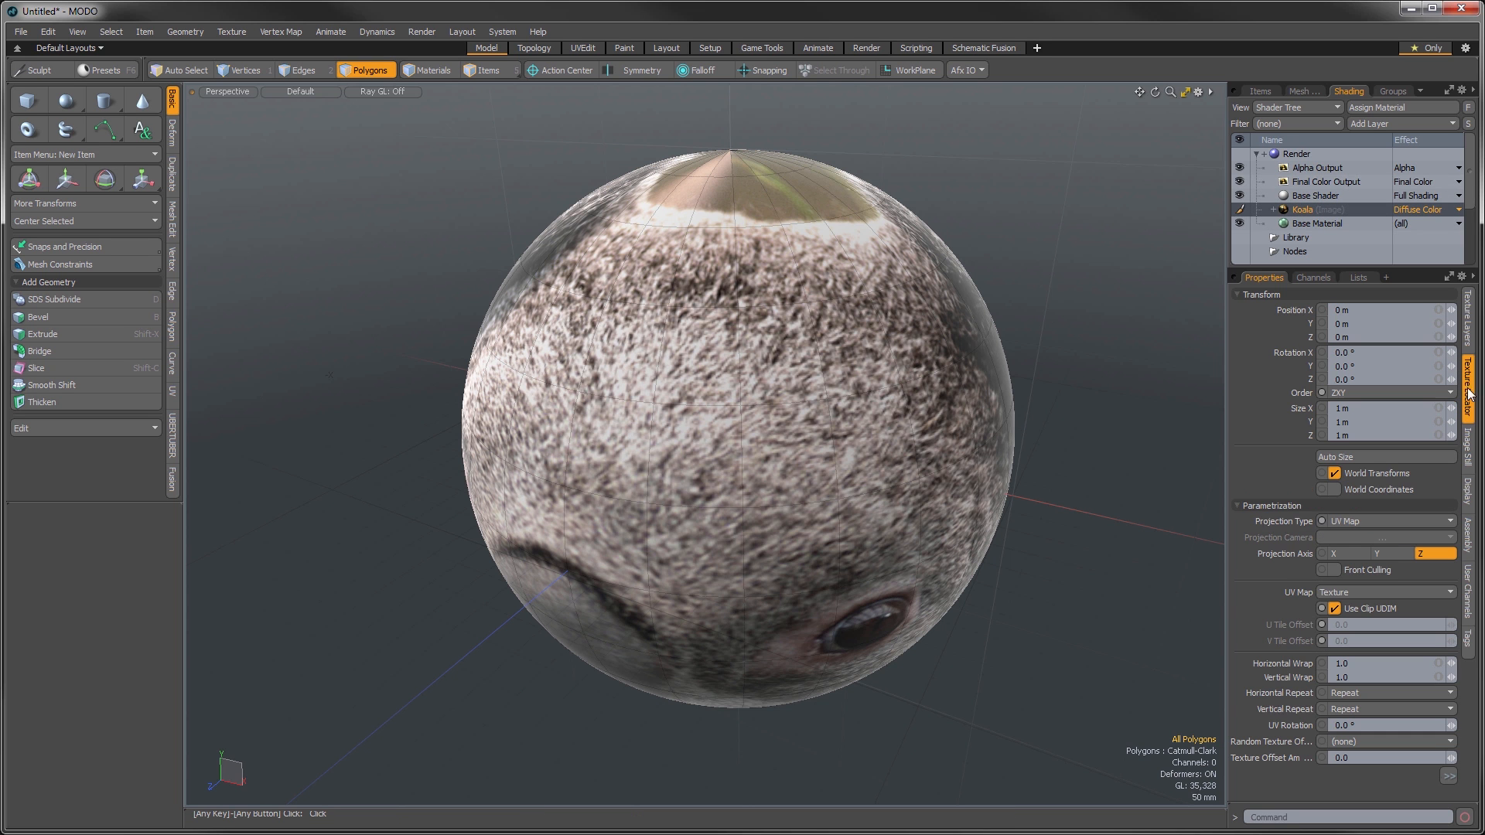
pyautogui.click(1276, 209)
pyautogui.click(1312, 225)
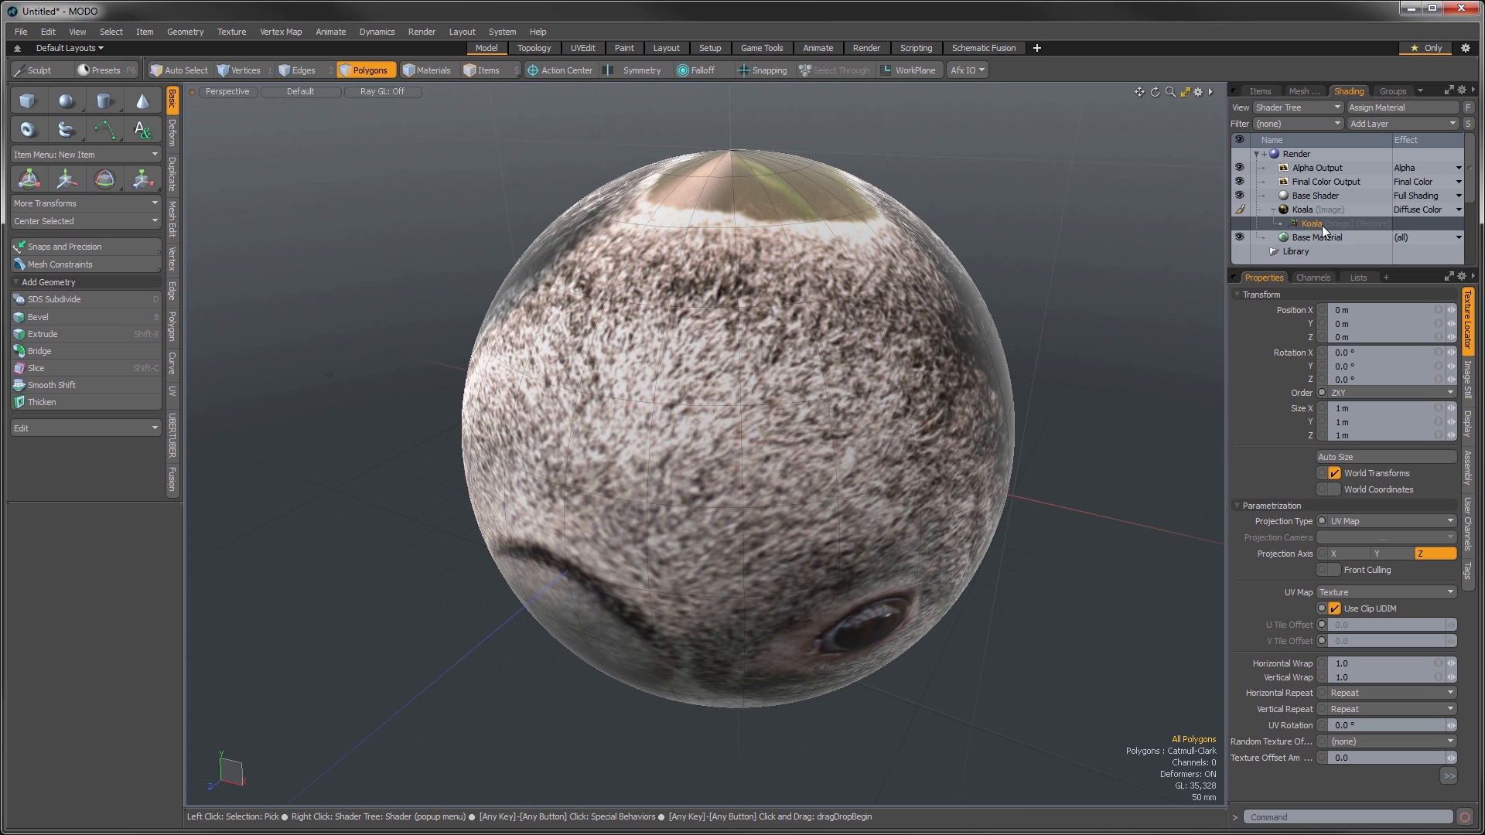
pyautogui.click(1306, 216)
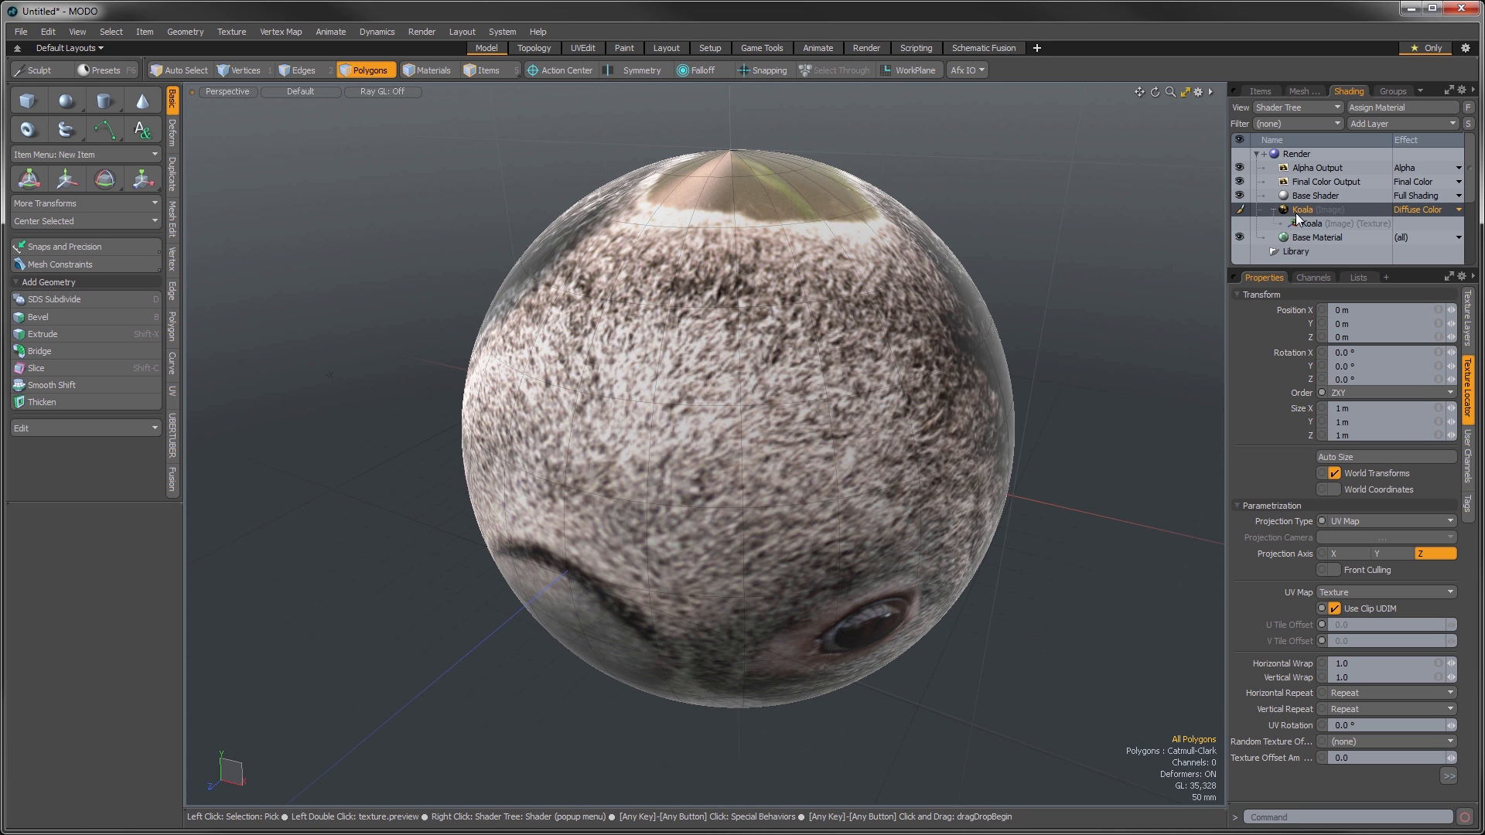
pyautogui.click(1306, 220)
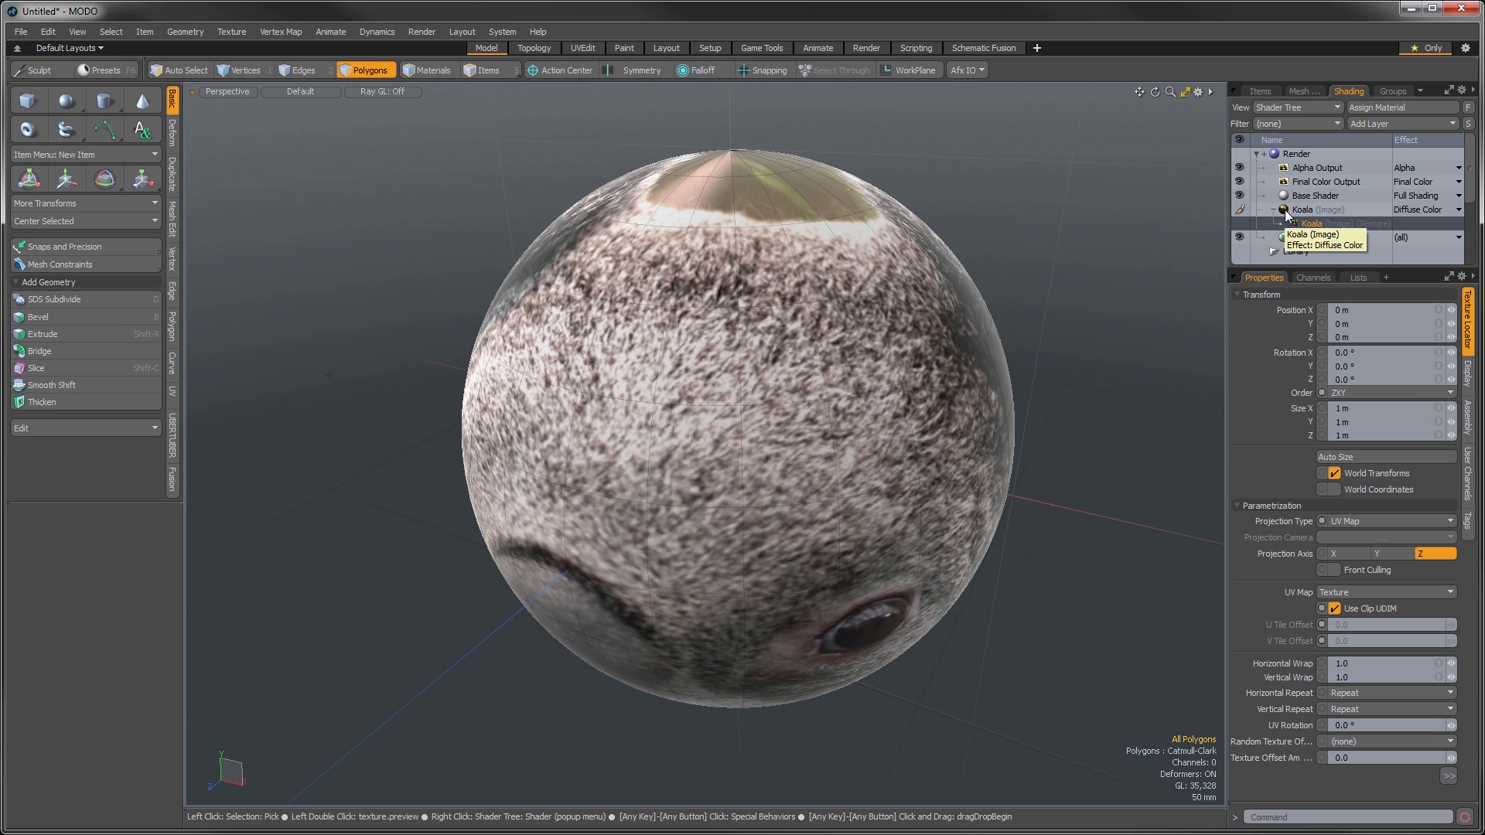
pyautogui.moveTo(1284, 211); pyautogui.dragTo(1276, 220)
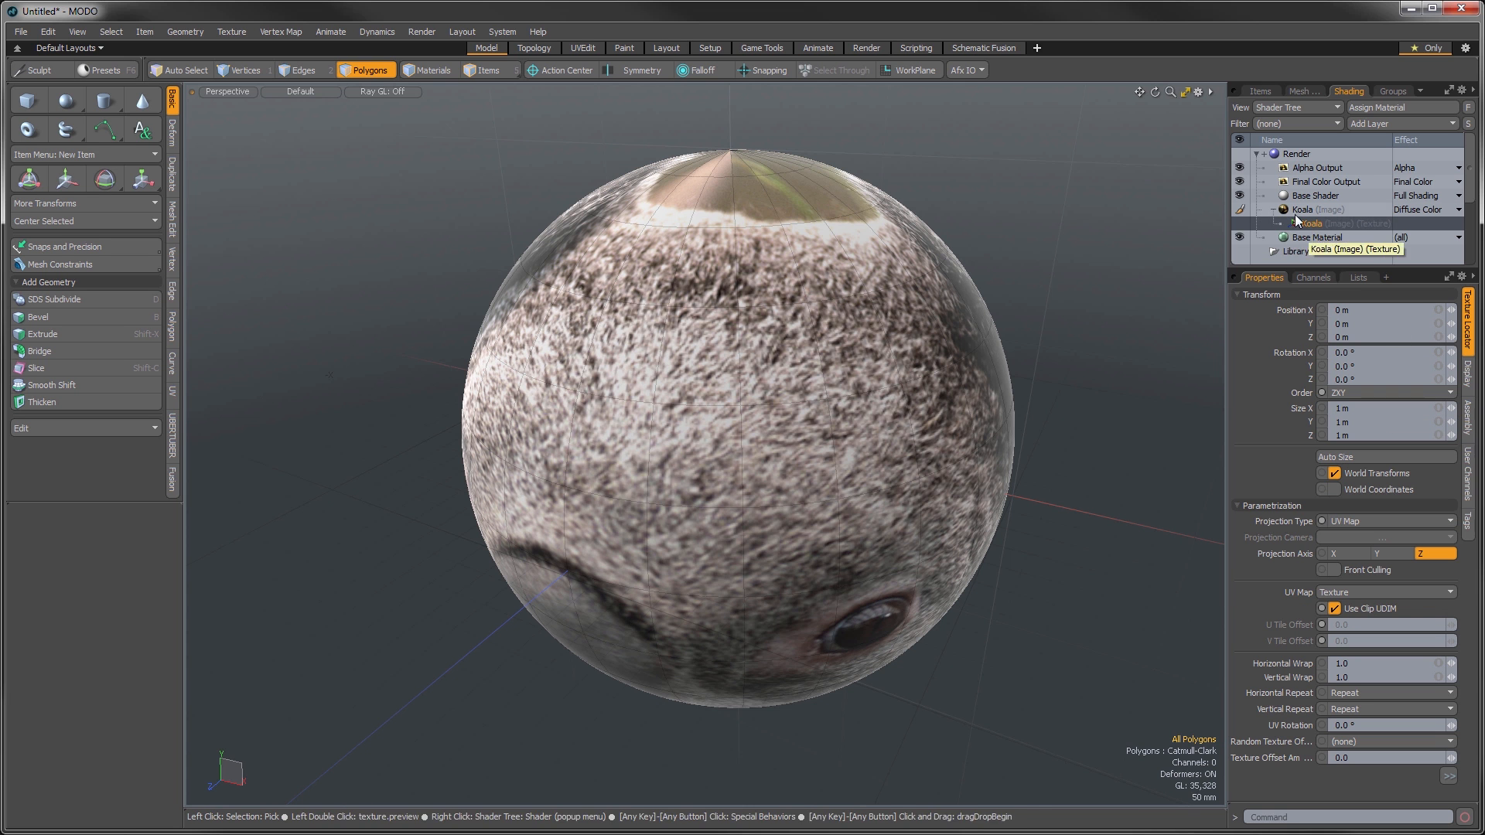
pyautogui.click(1296, 212)
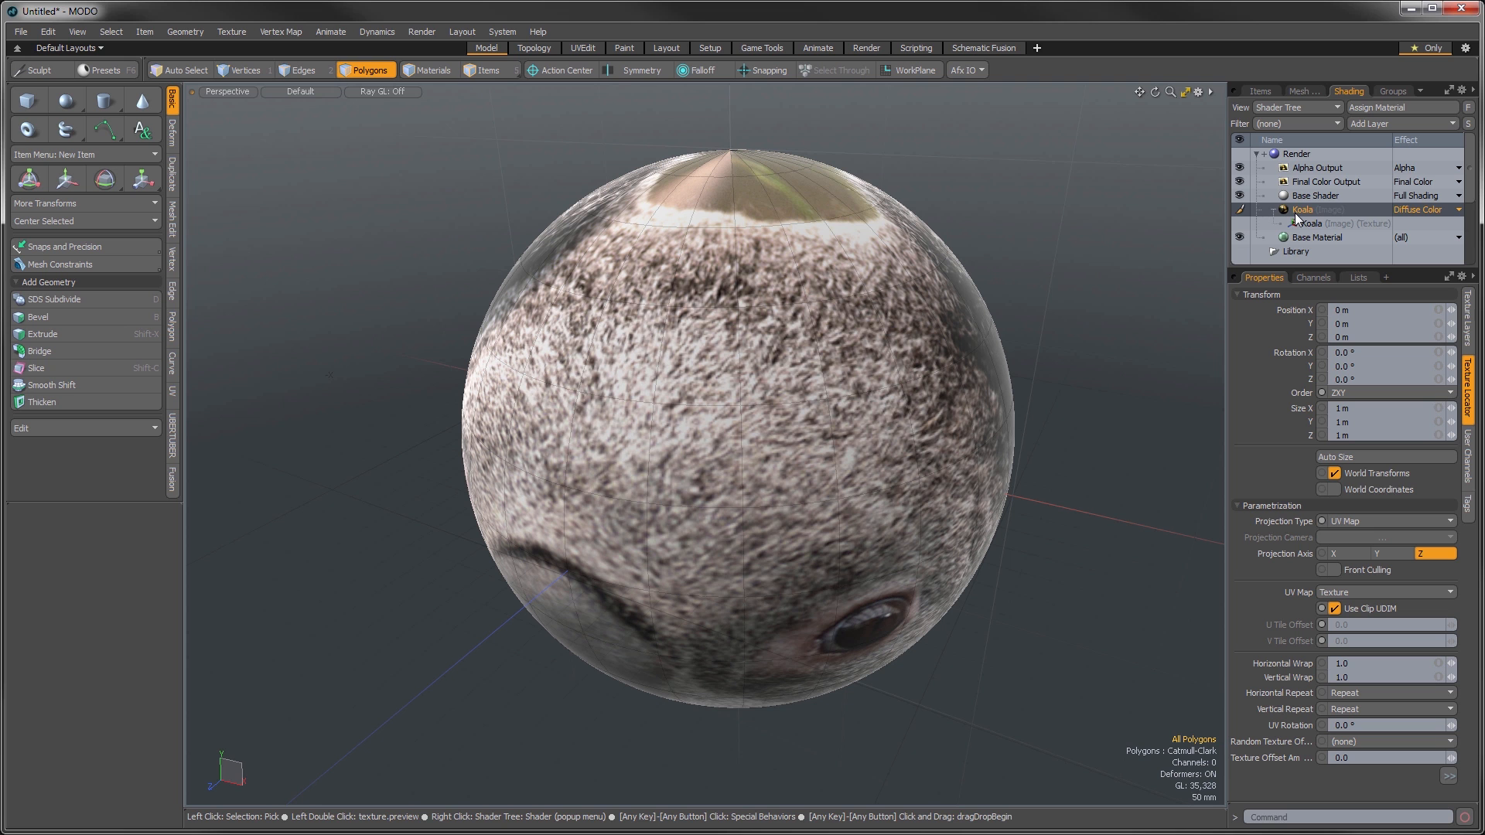
pyautogui.click(1461, 334)
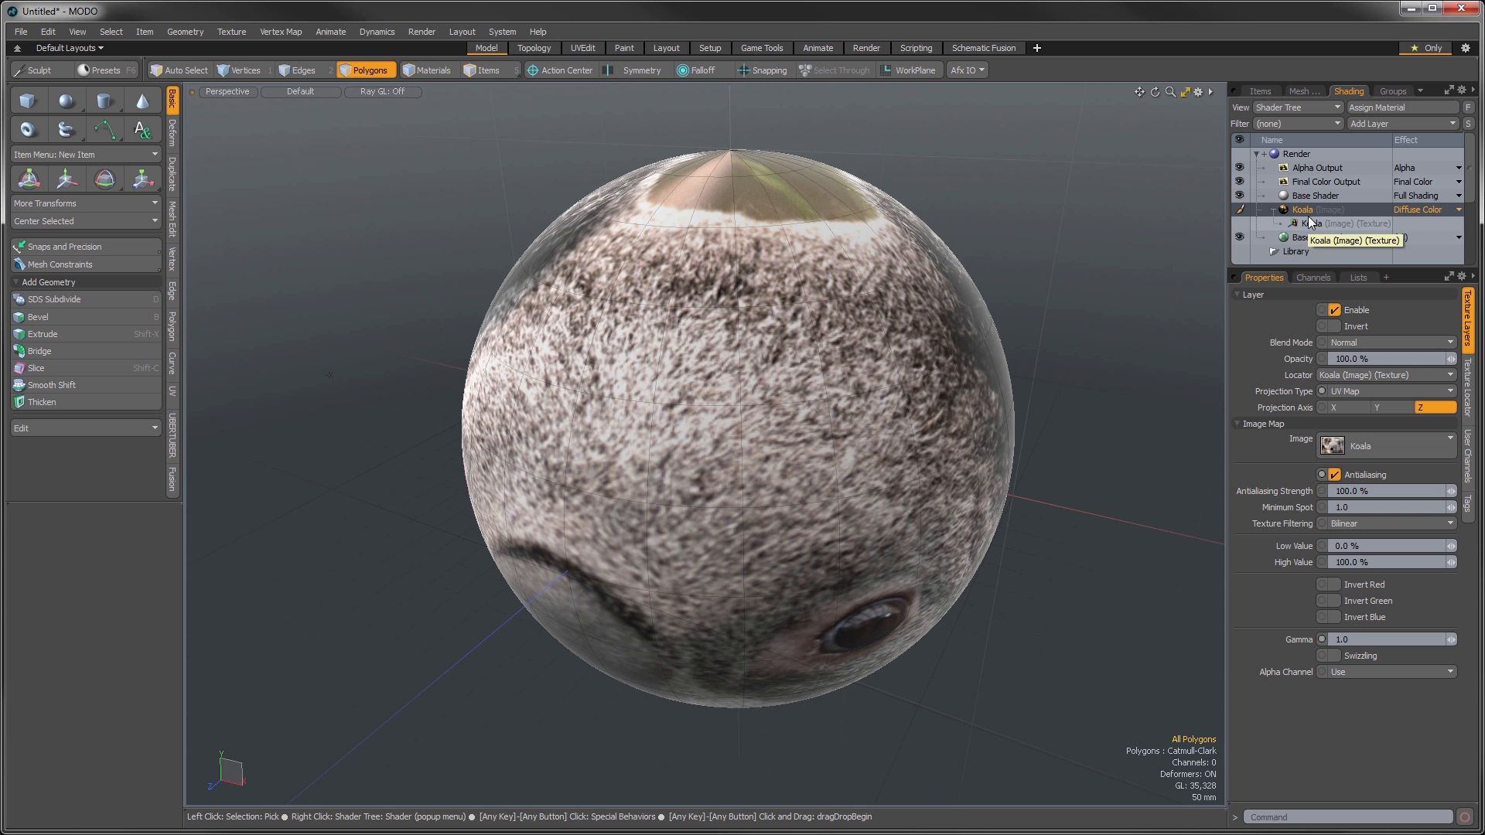
# - Toggle the Koala layer's Enable and Invert options on and off, leaving the layer enabled and not inverted
pyautogui.click(1335, 311)
pyautogui.click(1335, 311)
pyautogui.click(1335, 311)
pyautogui.click(1336, 311)
pyautogui.click(1335, 311)
pyautogui.click(1336, 311)
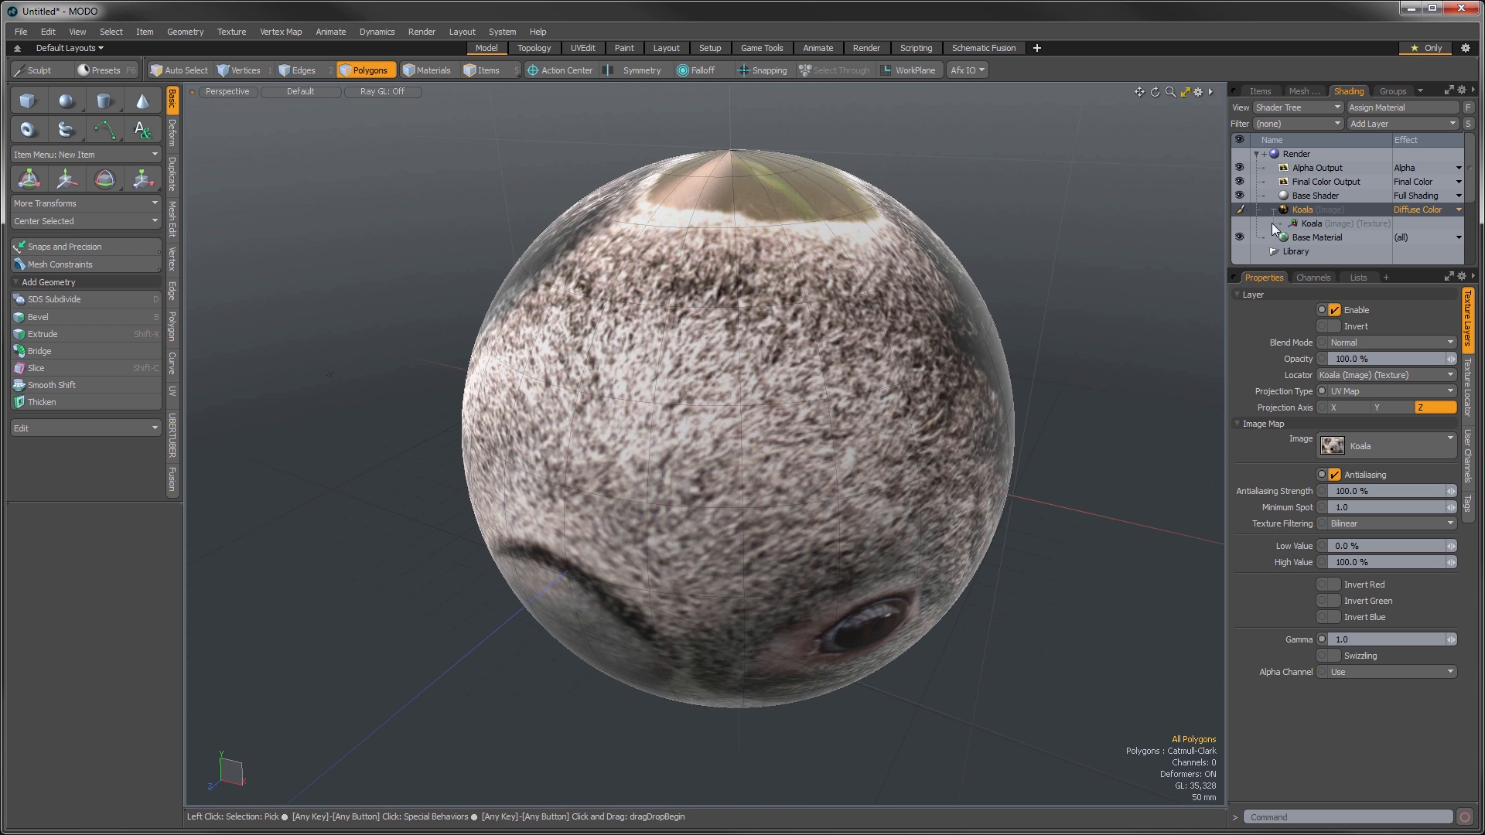
pyautogui.click(1335, 311)
pyautogui.click(1335, 310)
pyautogui.click(1335, 310)
pyautogui.click(1336, 310)
pyautogui.click(1242, 209)
pyautogui.click(1243, 209)
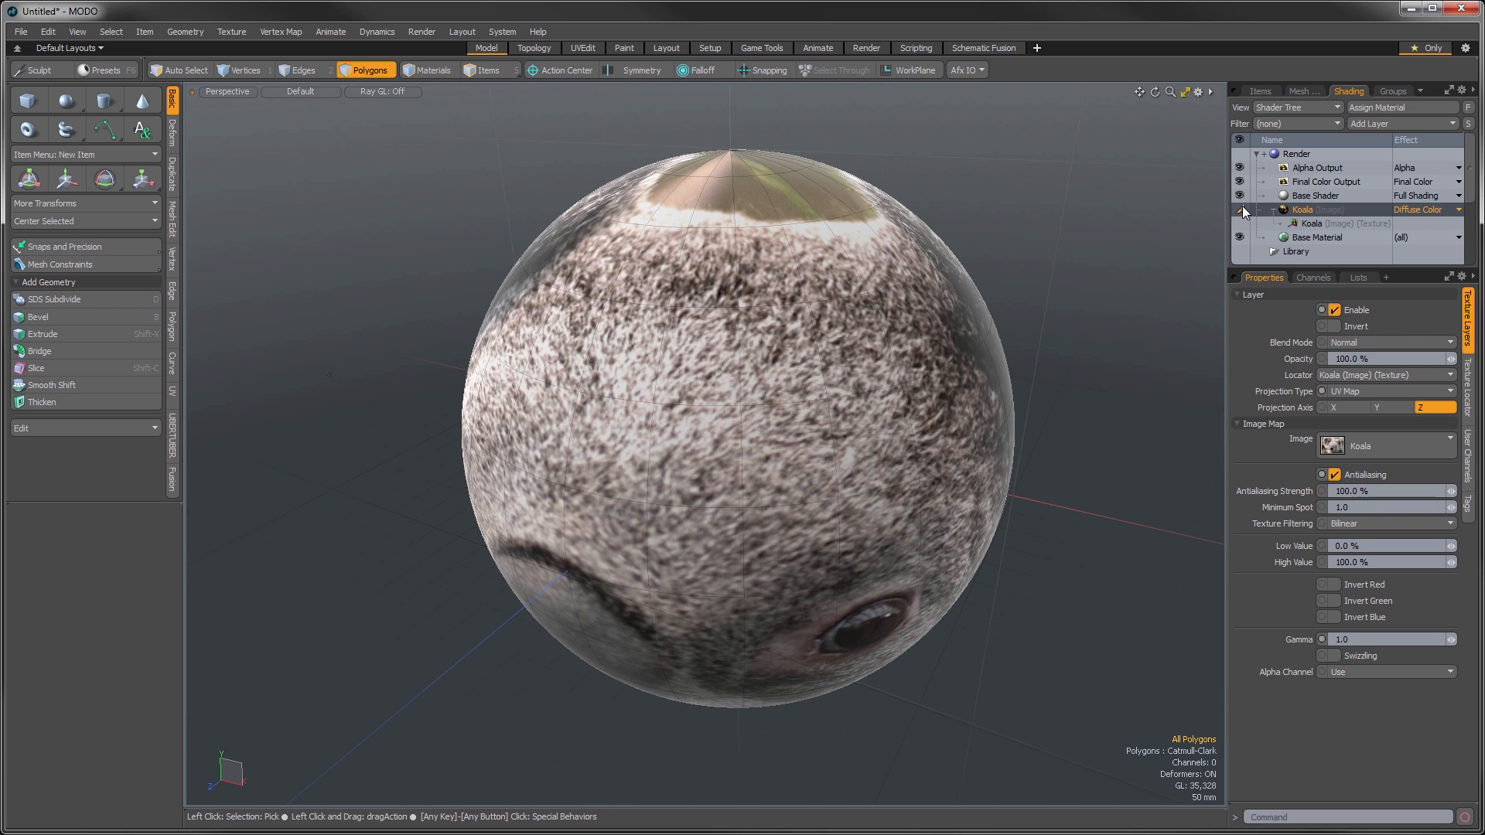
pyautogui.click(1243, 209)
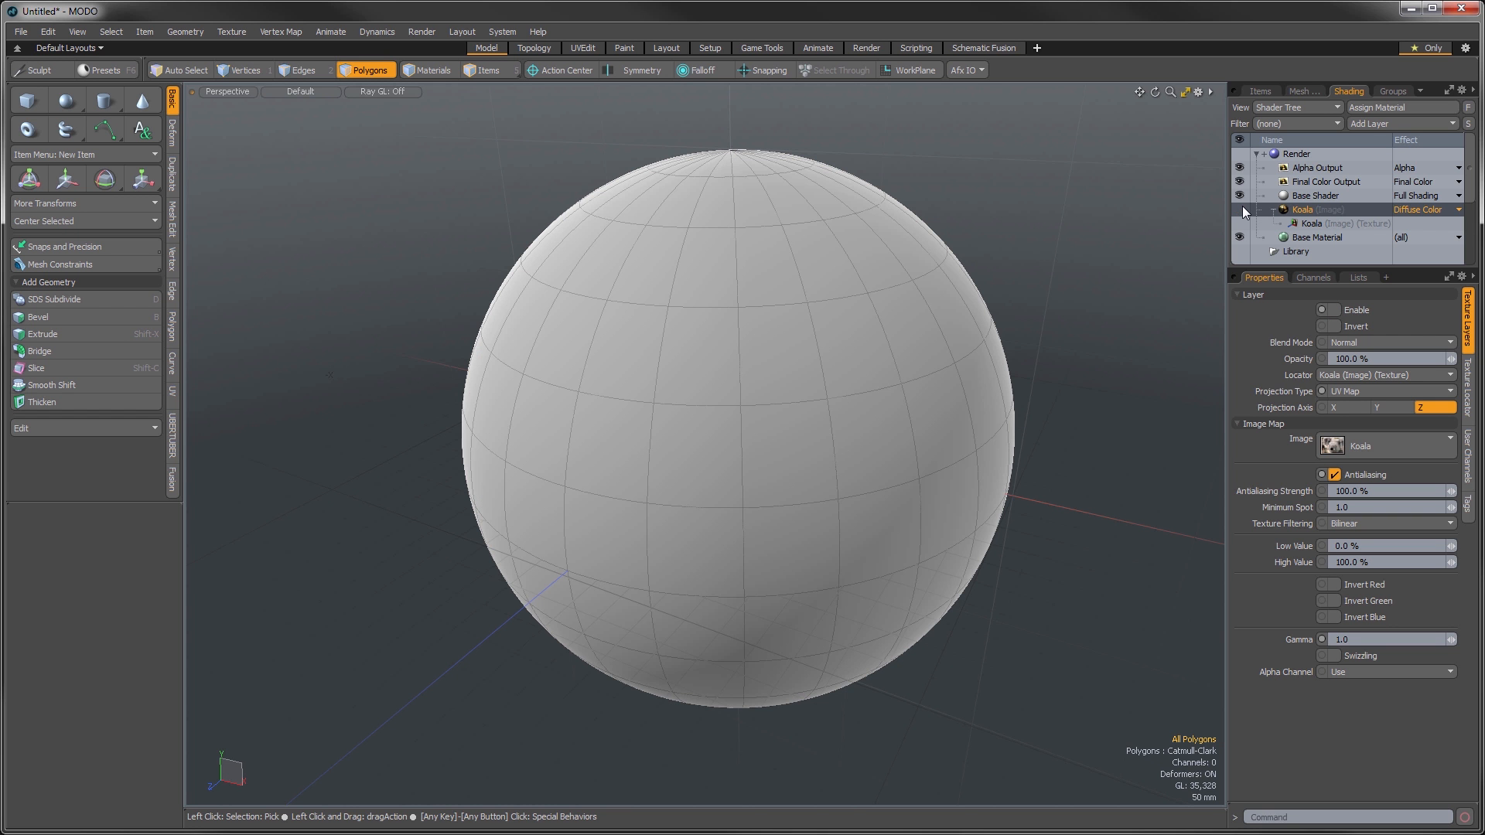
pyautogui.click(1242, 209)
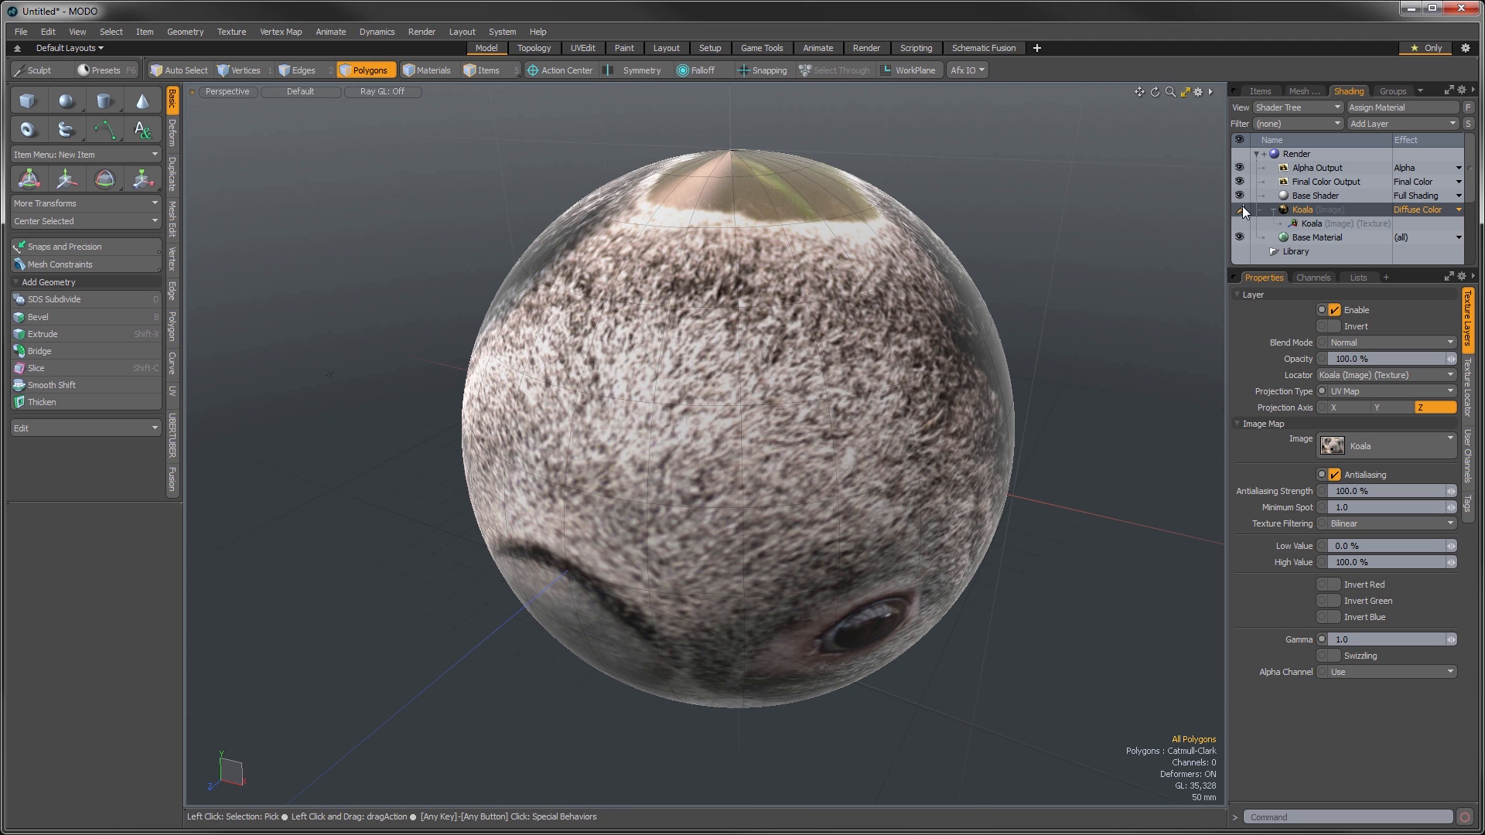
pyautogui.click(1335, 326)
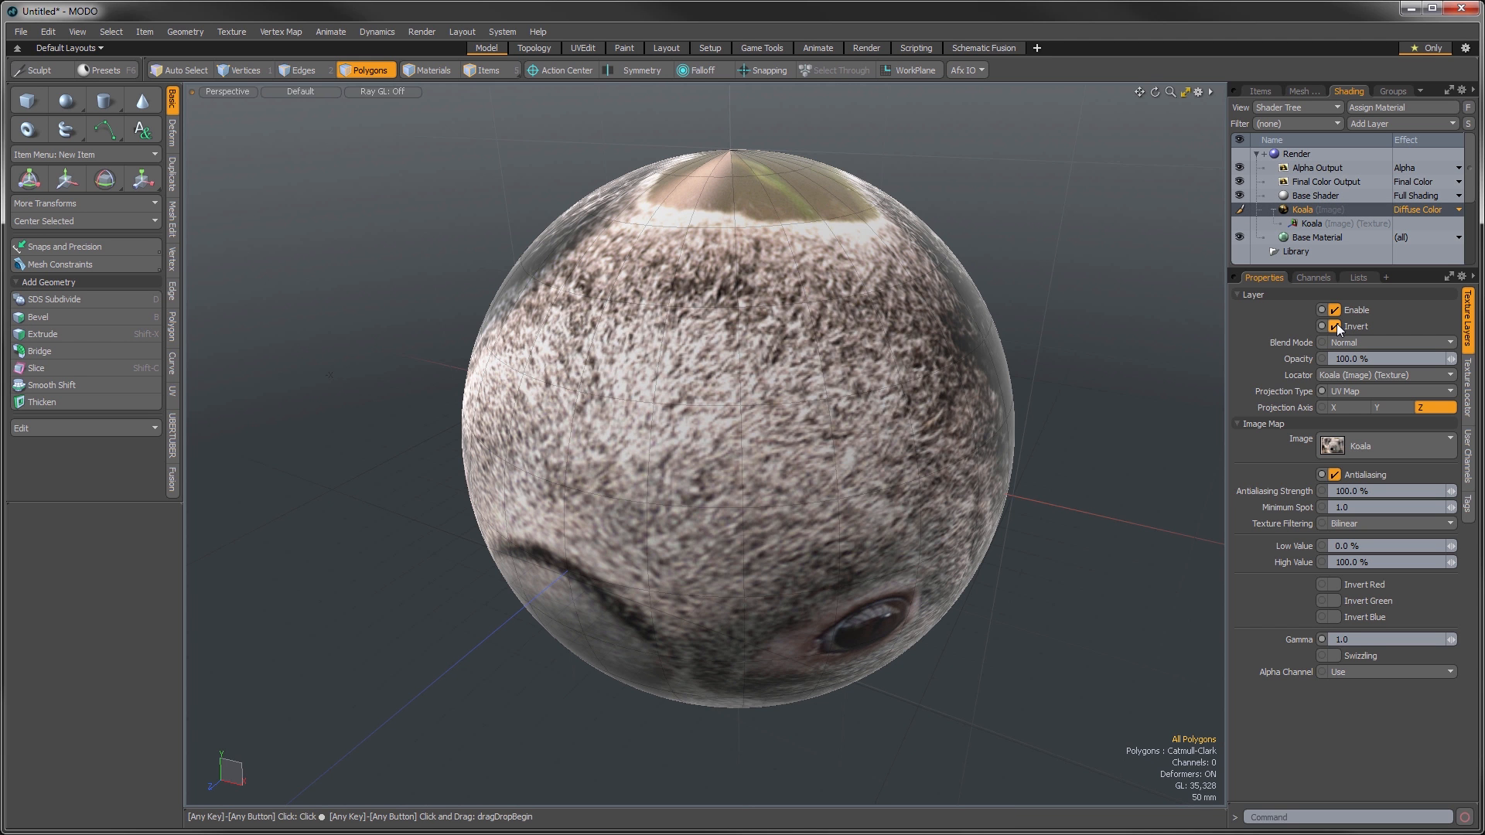
pyautogui.click(1335, 326)
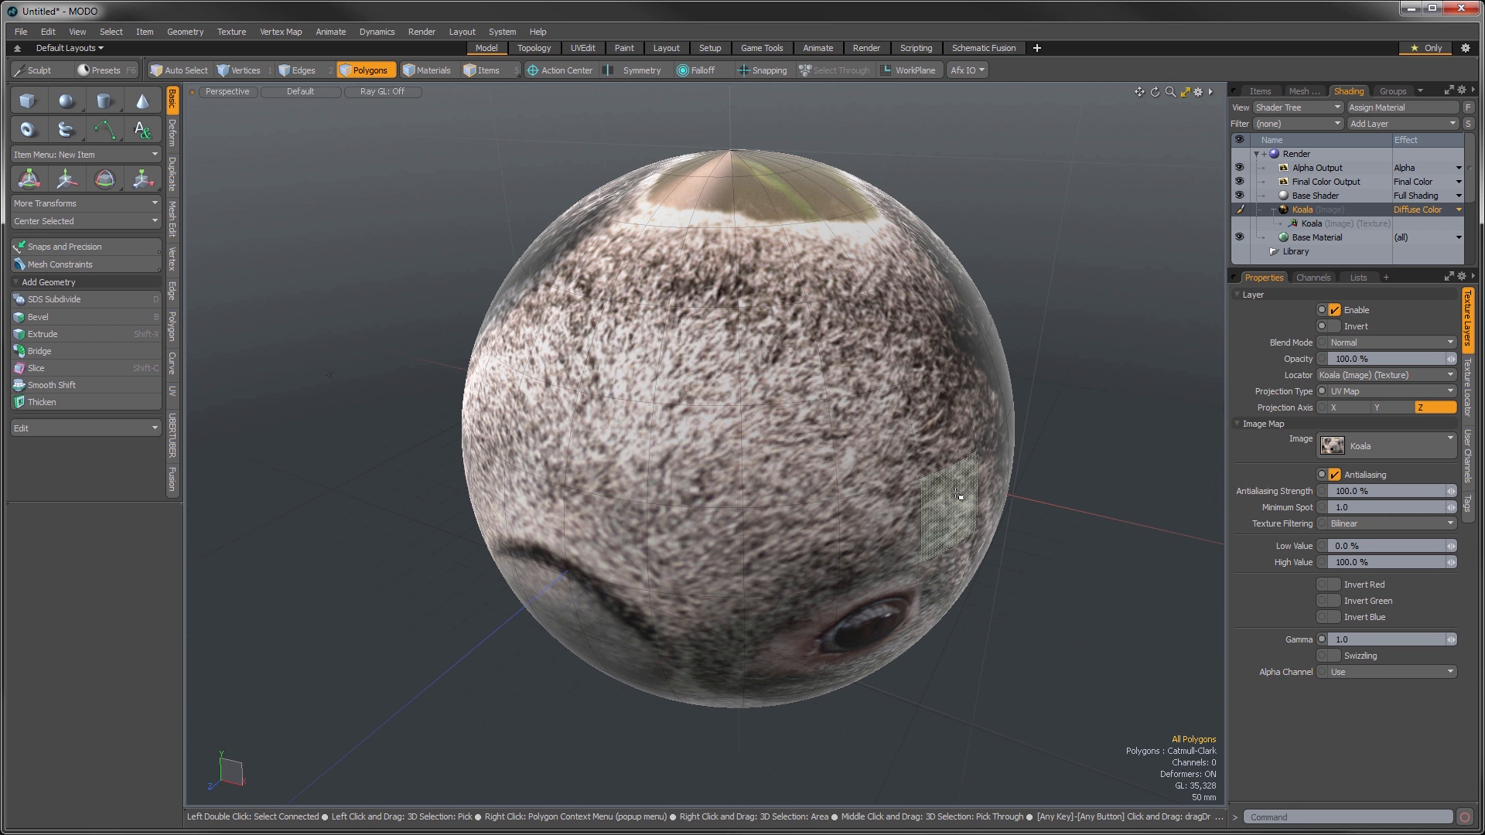
# - Open the render preview and compare the sphere with the Koala layer's Invert option on and off
pyautogui.press('F8')
pyautogui.click(690, 437)
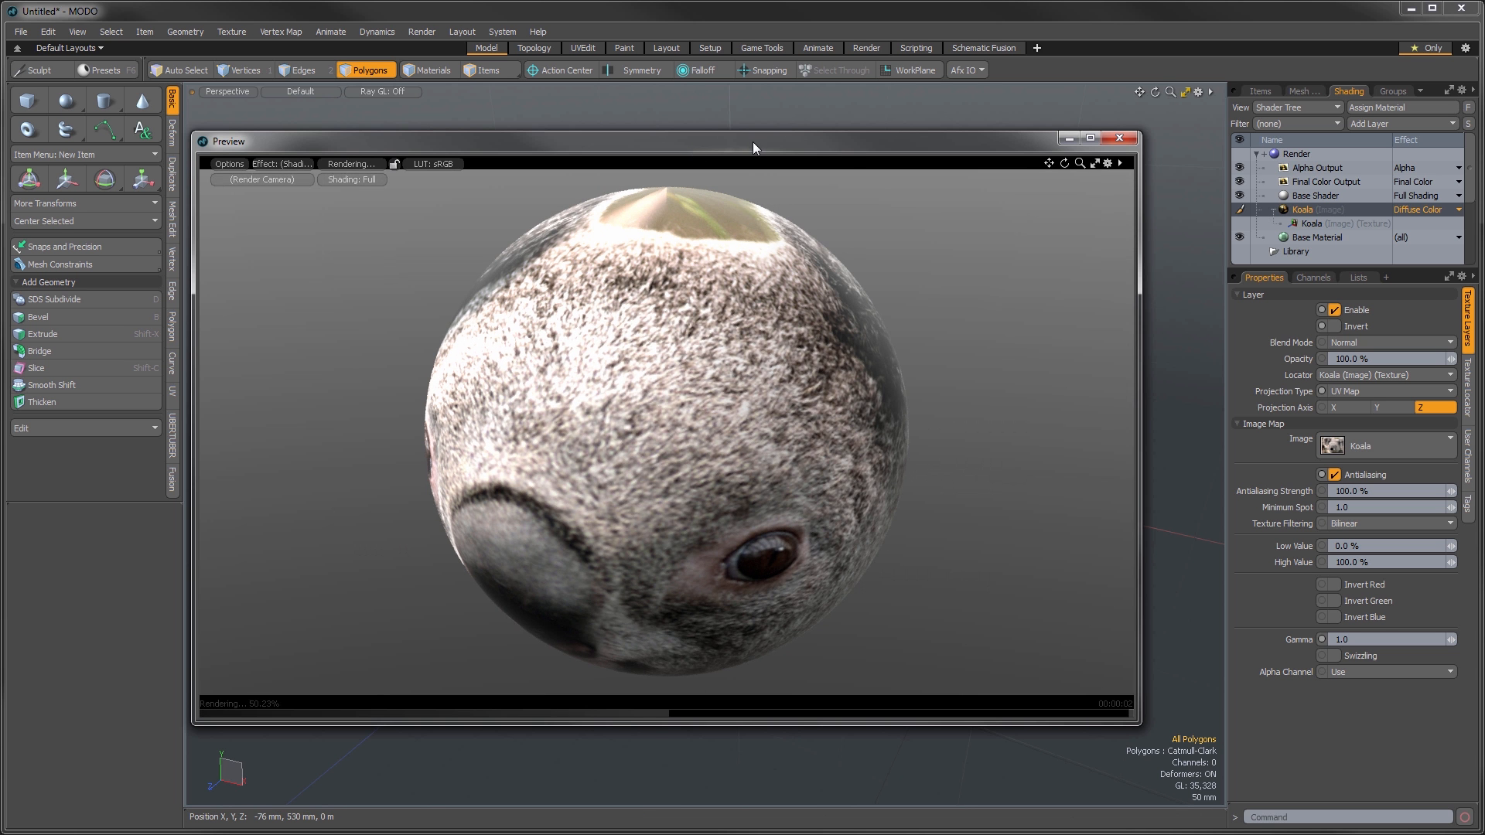
pyautogui.moveTo(753, 141); pyautogui.dragTo(790, 136)
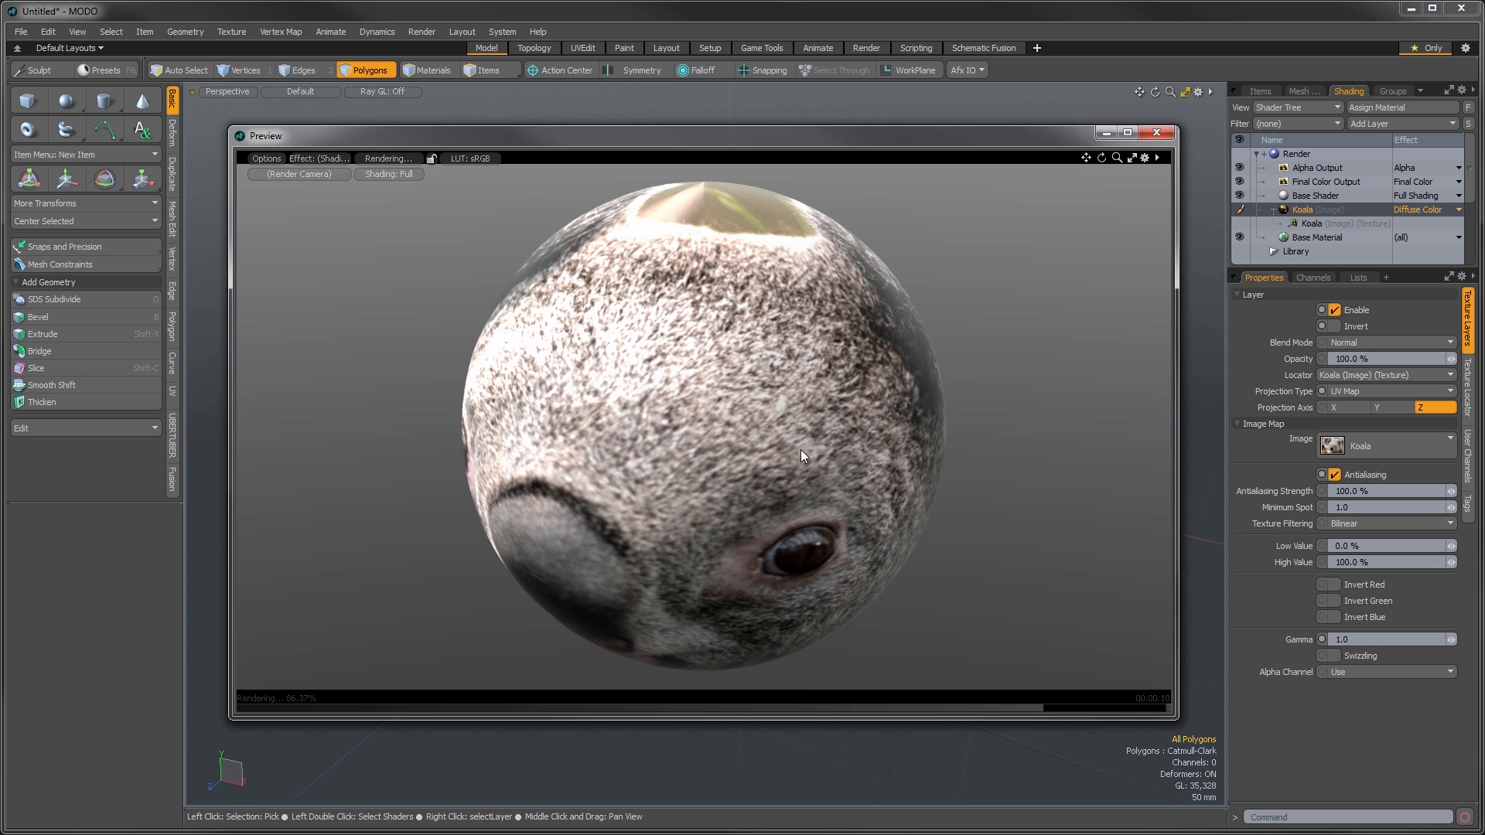
pyautogui.click(1334, 325)
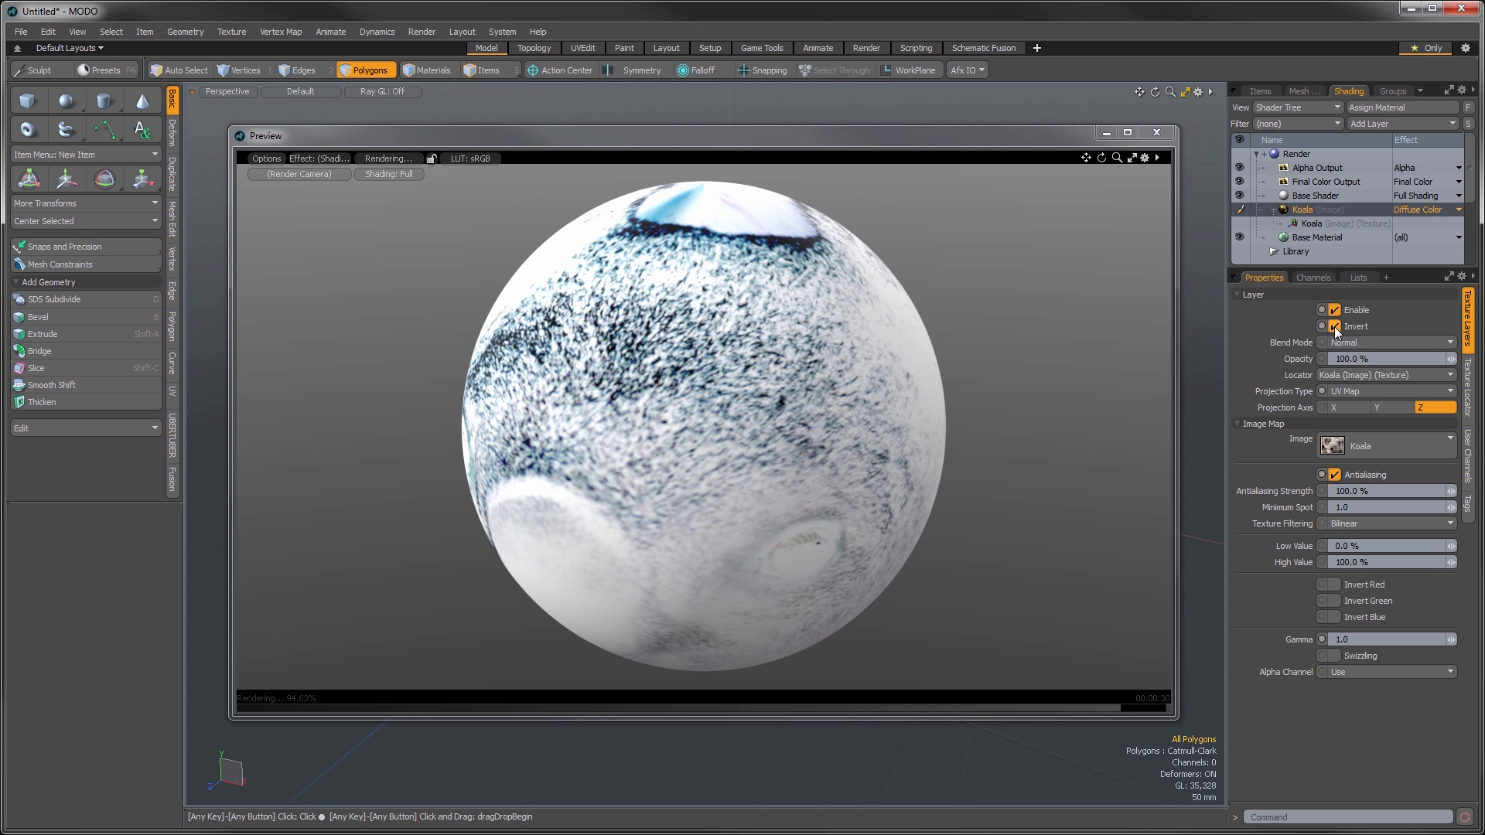
pyautogui.click(1335, 326)
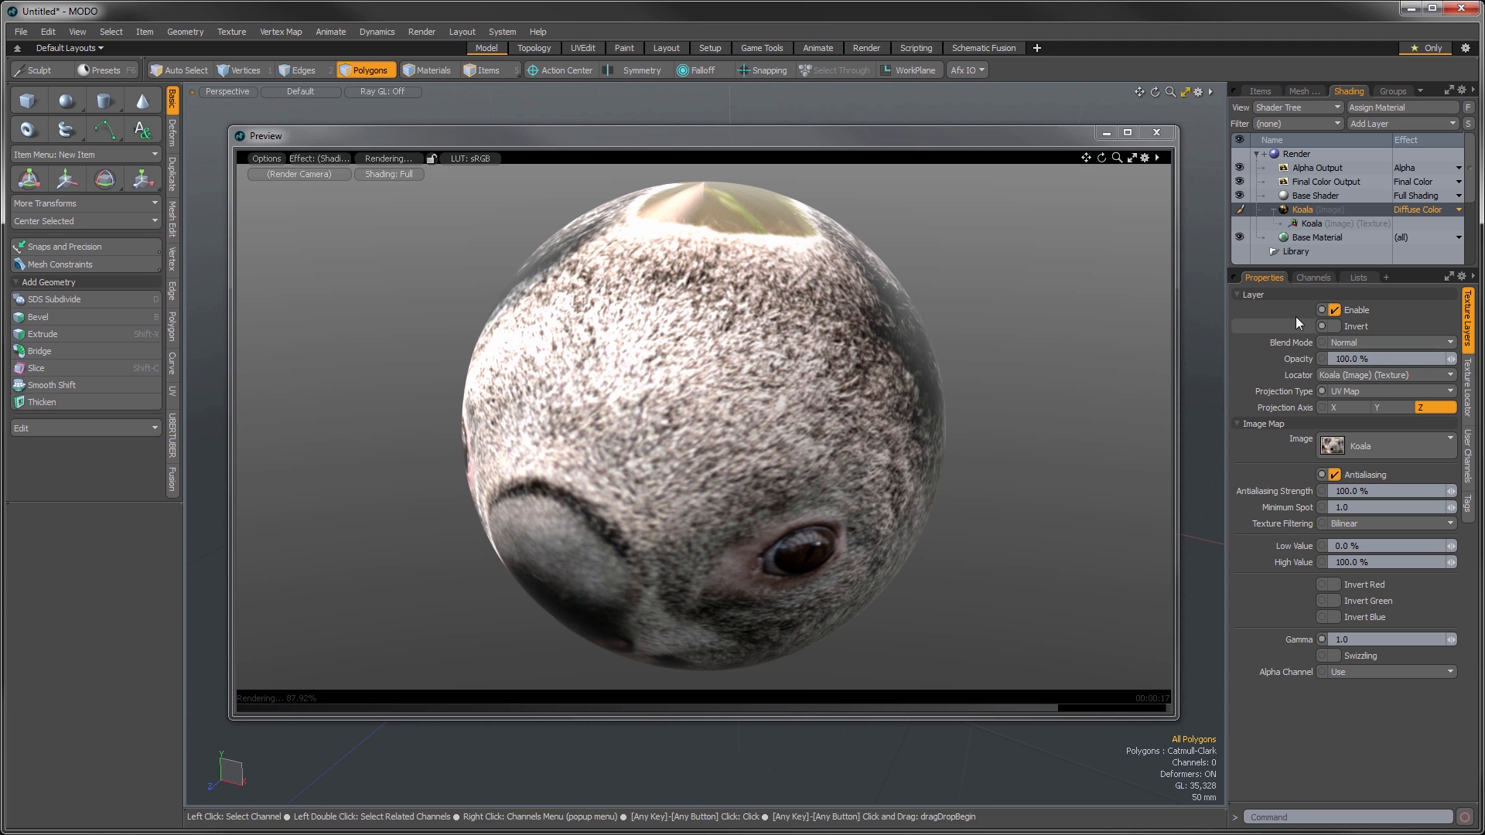
# - Set the Base Material's diffuse color to pure white, 1.0, 1.0, 1.0
pyautogui.click(1324, 239)
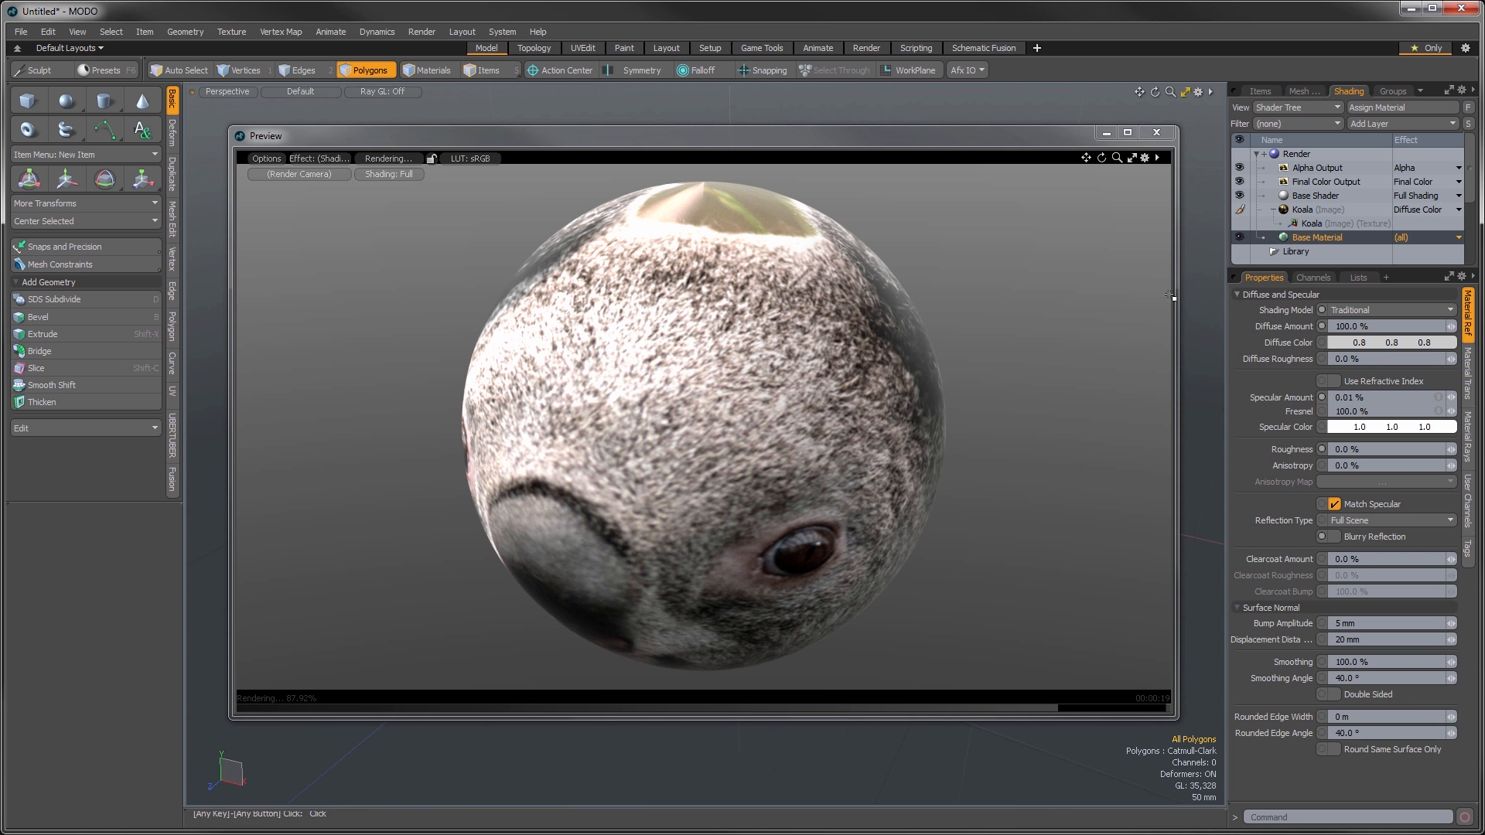
pyautogui.click(1330, 340)
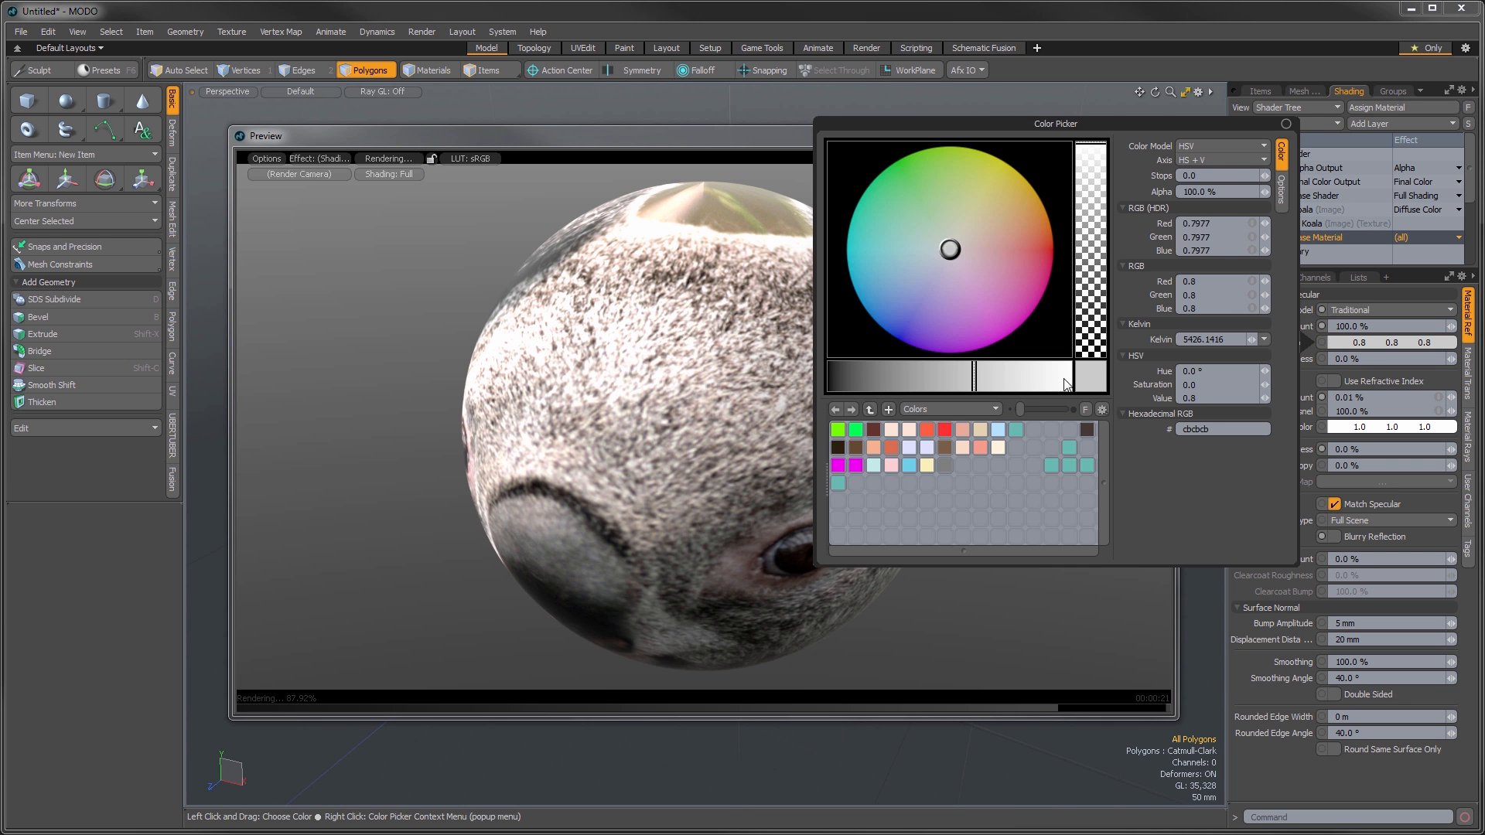
pyautogui.moveTo(1010, 377); pyautogui.dragTo(1076, 377)
pyautogui.click(1332, 786)
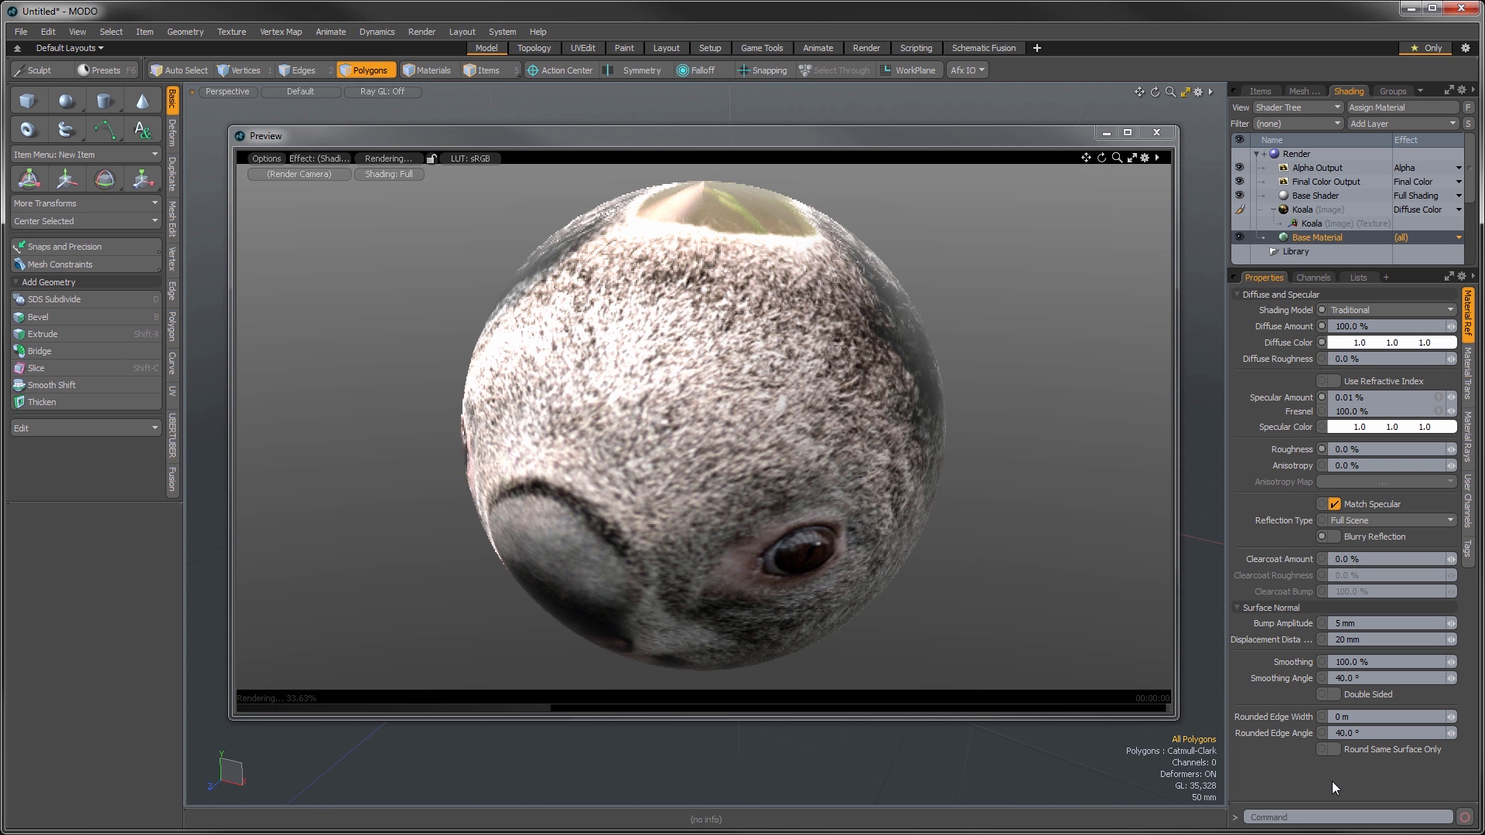
# - Set the blend mode of the Koala image layer to Add
pyautogui.click(1319, 208)
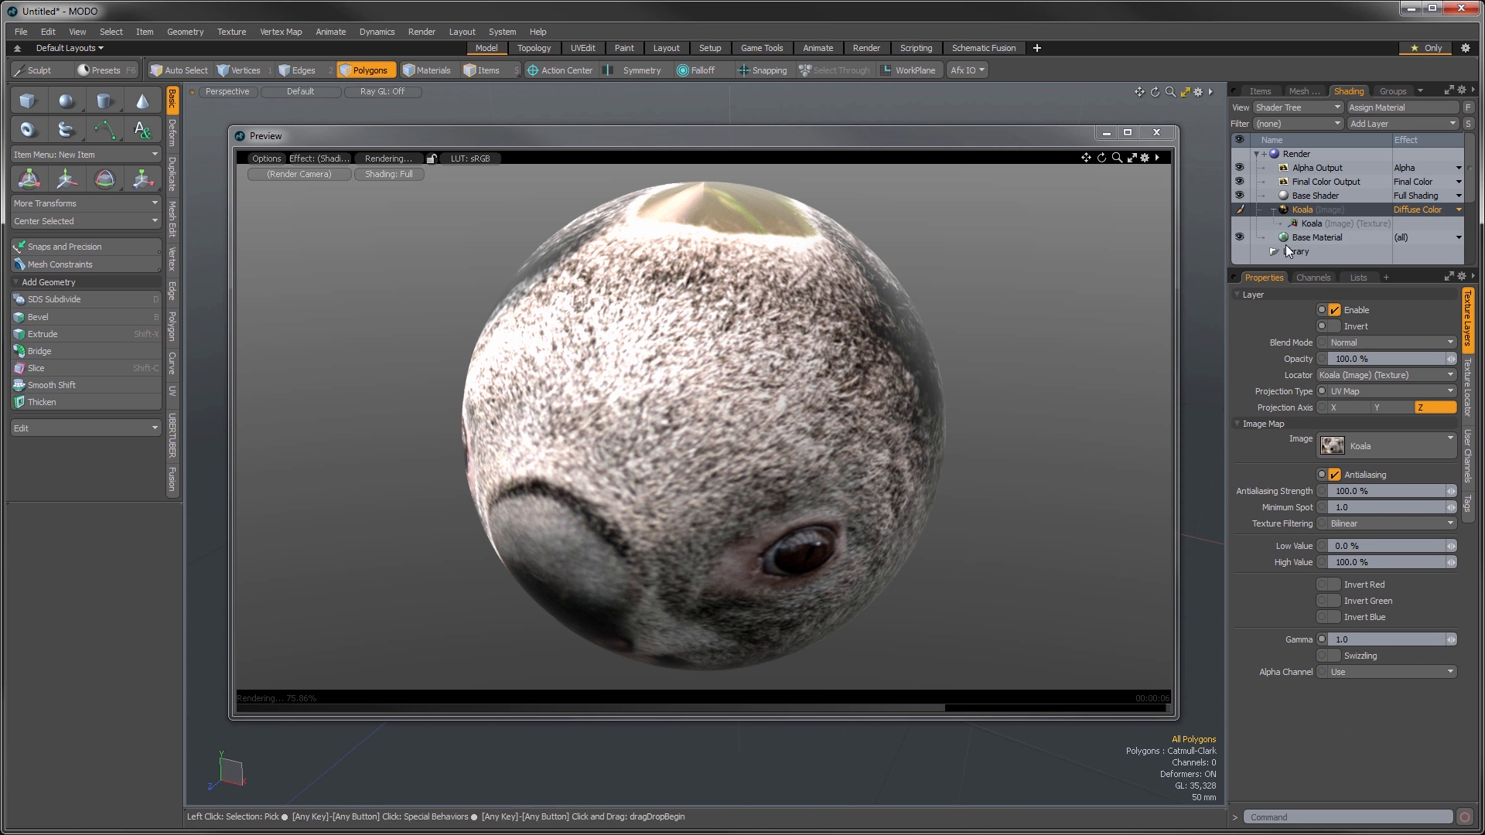
pyautogui.click(1307, 238)
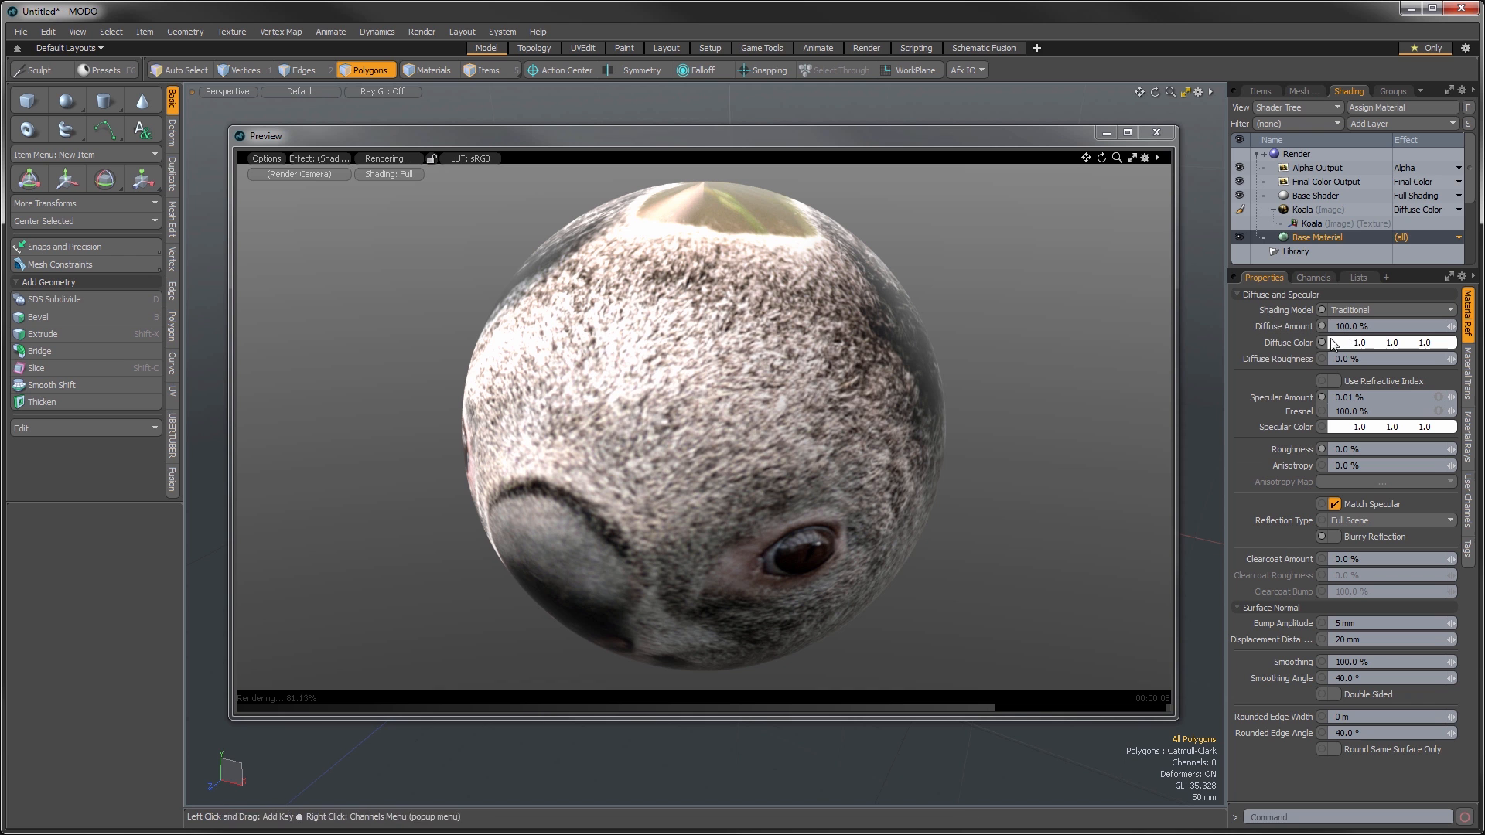
pyautogui.click(1308, 212)
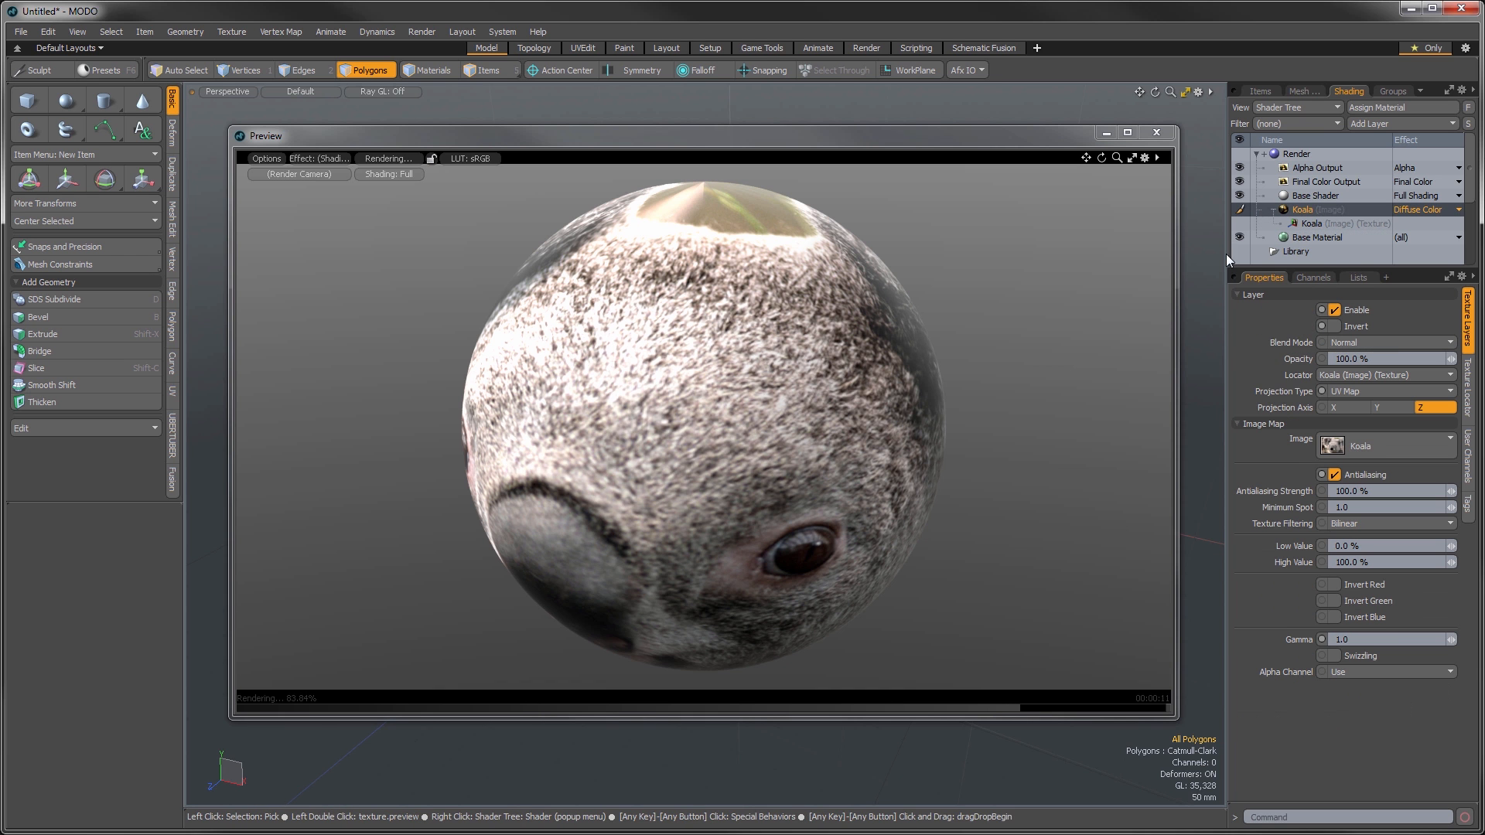
pyautogui.click(1345, 341)
pyautogui.click(1348, 350)
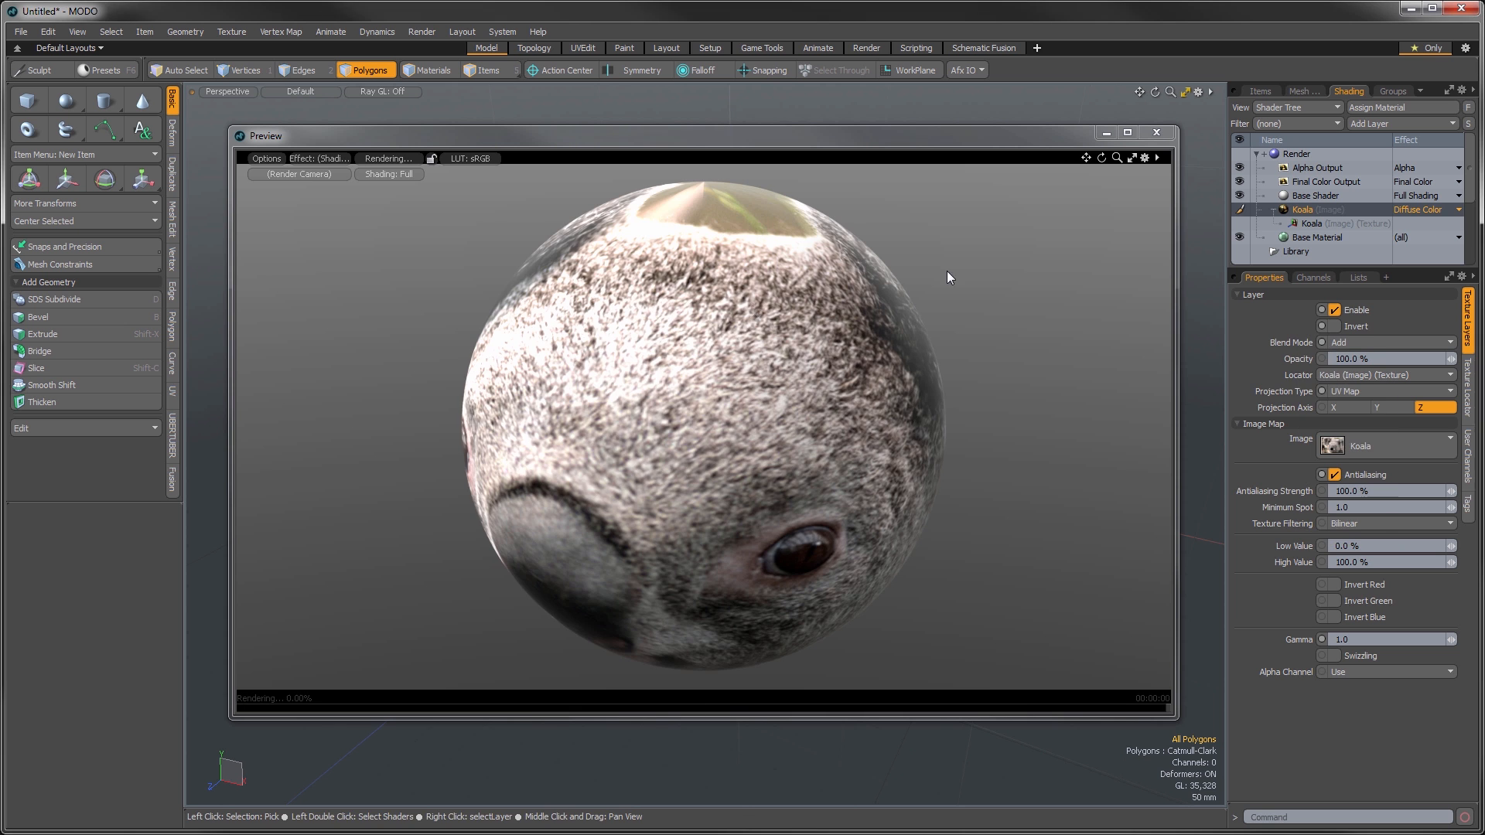
# - Change the Base Material's diffuse color to the bright green swatch, 0.0, 1.0, 0.34
pyautogui.click(1302, 242)
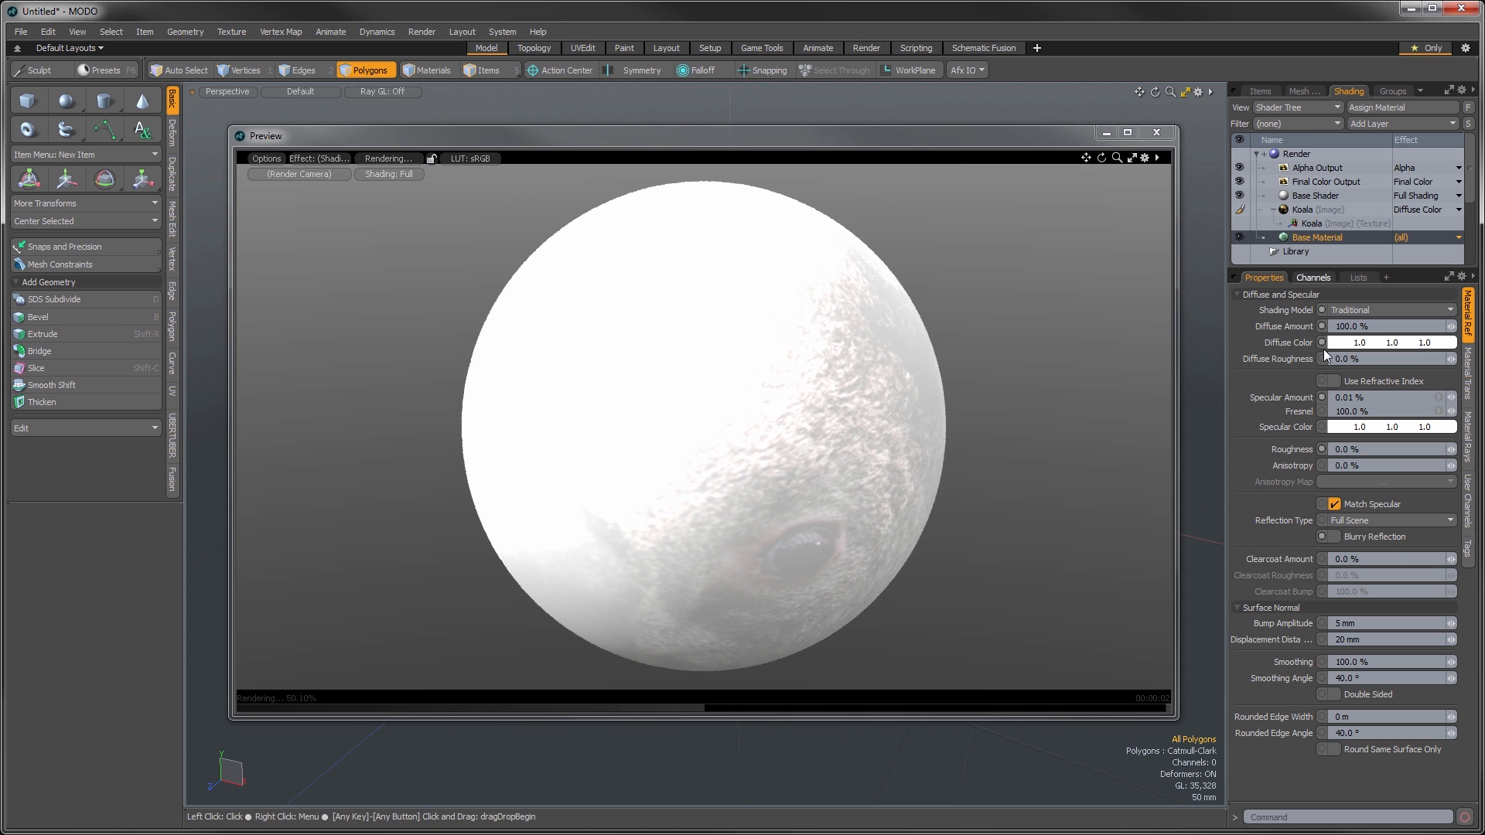
pyautogui.click(1377, 342)
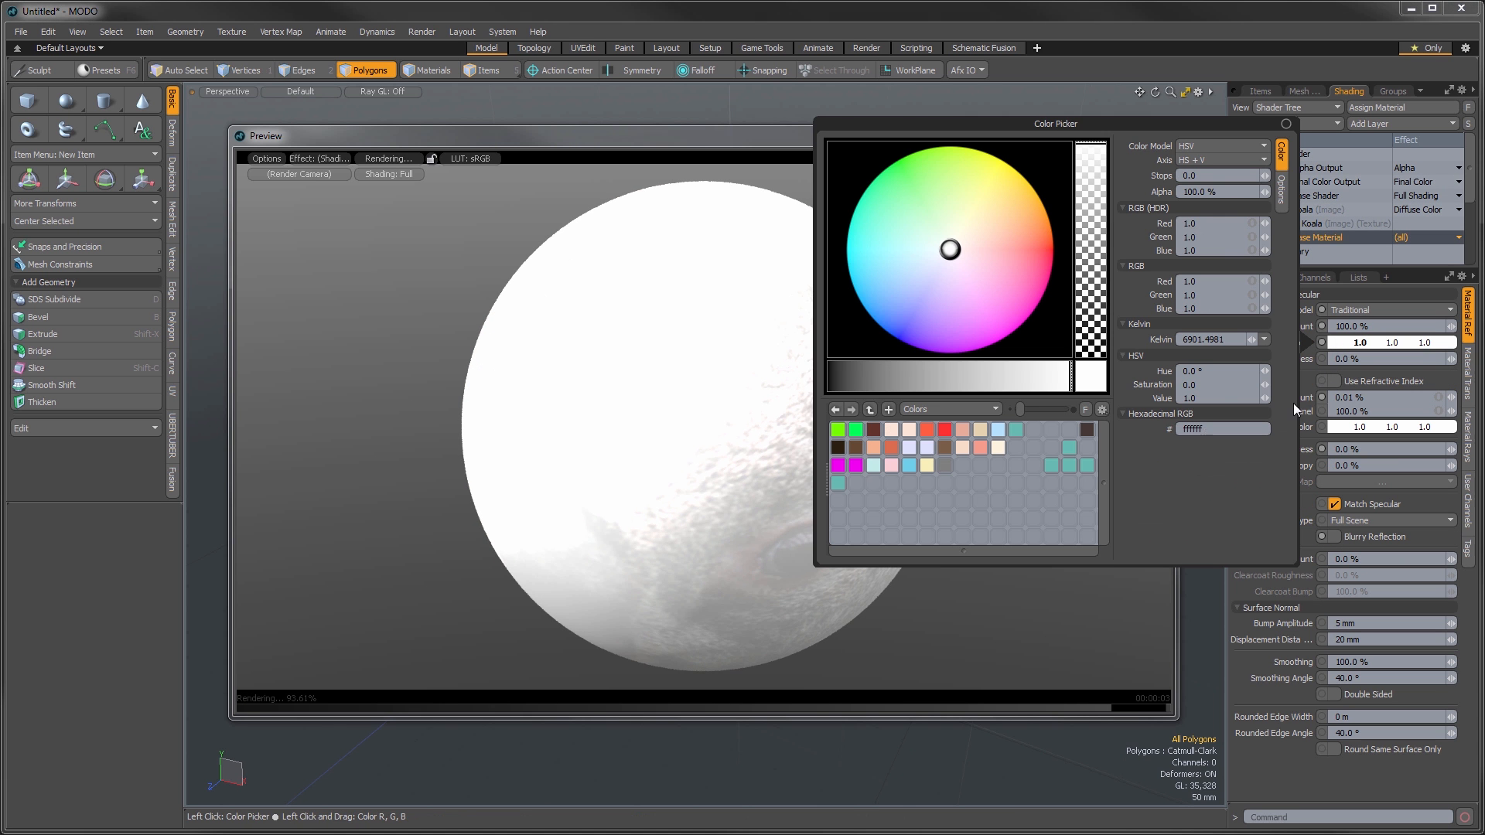
pyautogui.click(857, 430)
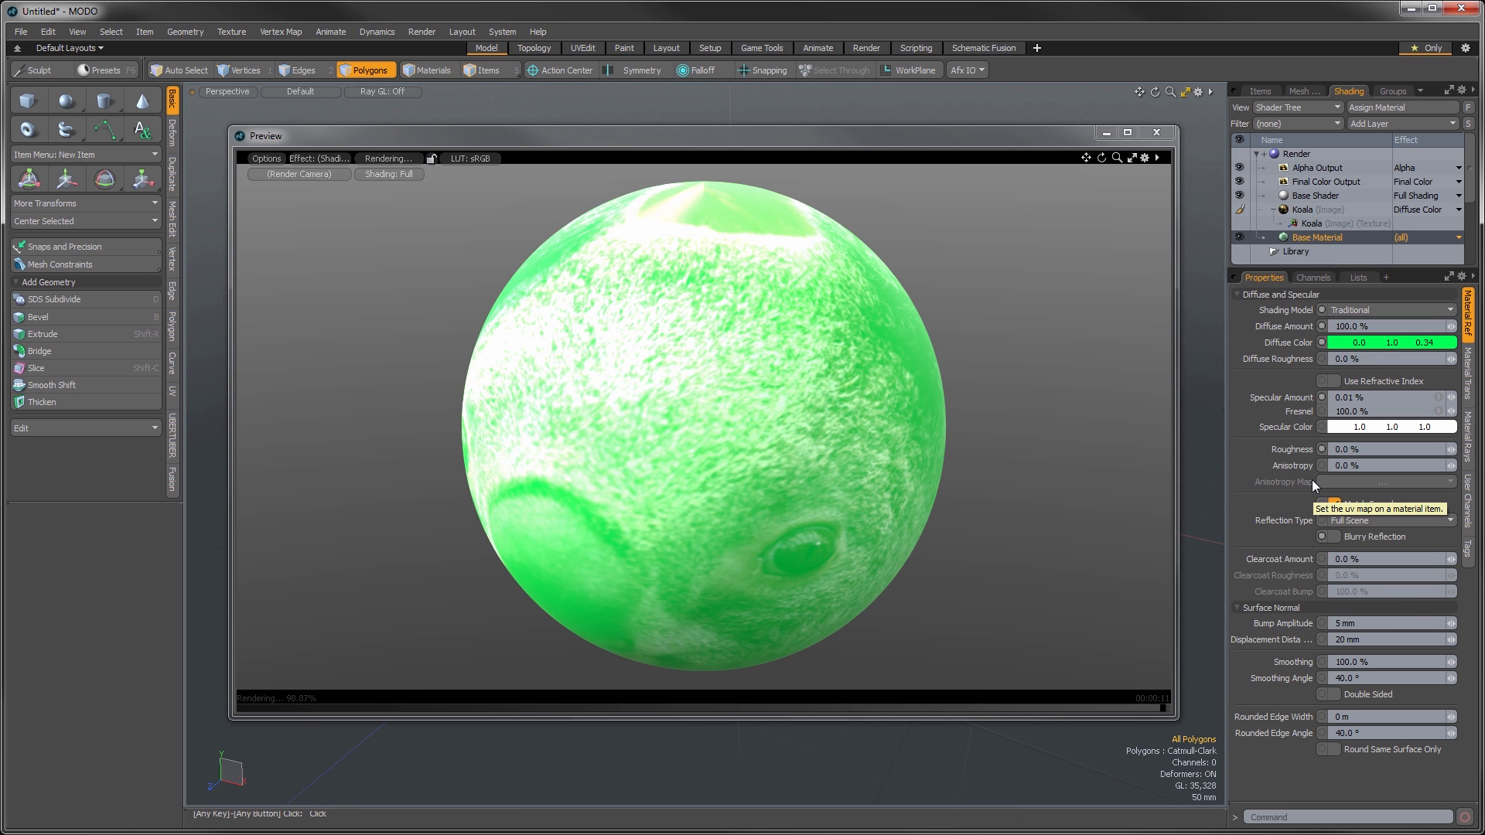
# - Set the blend mode of the Koala image layer back to Normal
pyautogui.click(1303, 210)
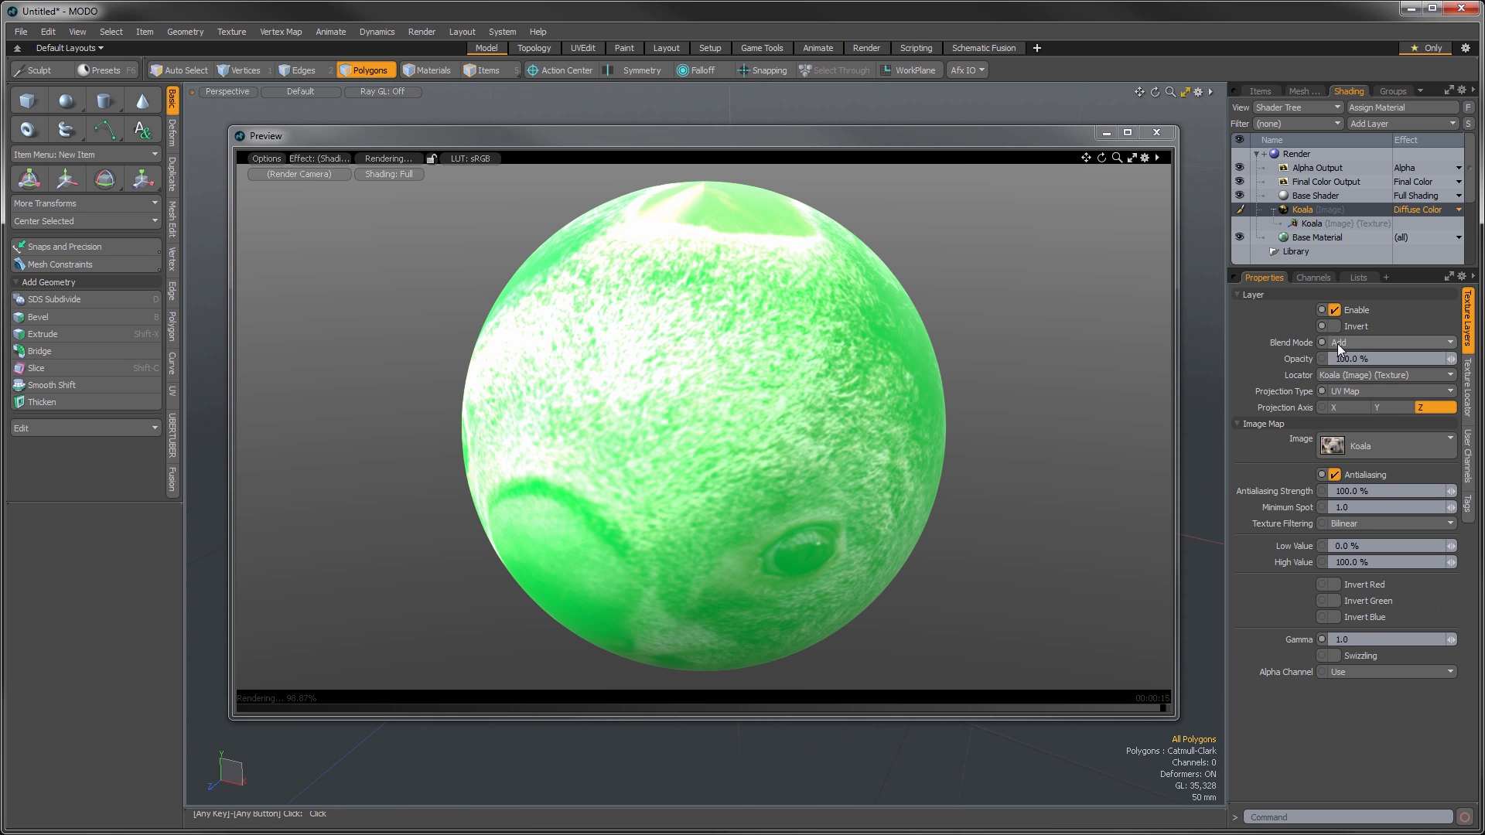
pyautogui.click(1339, 344)
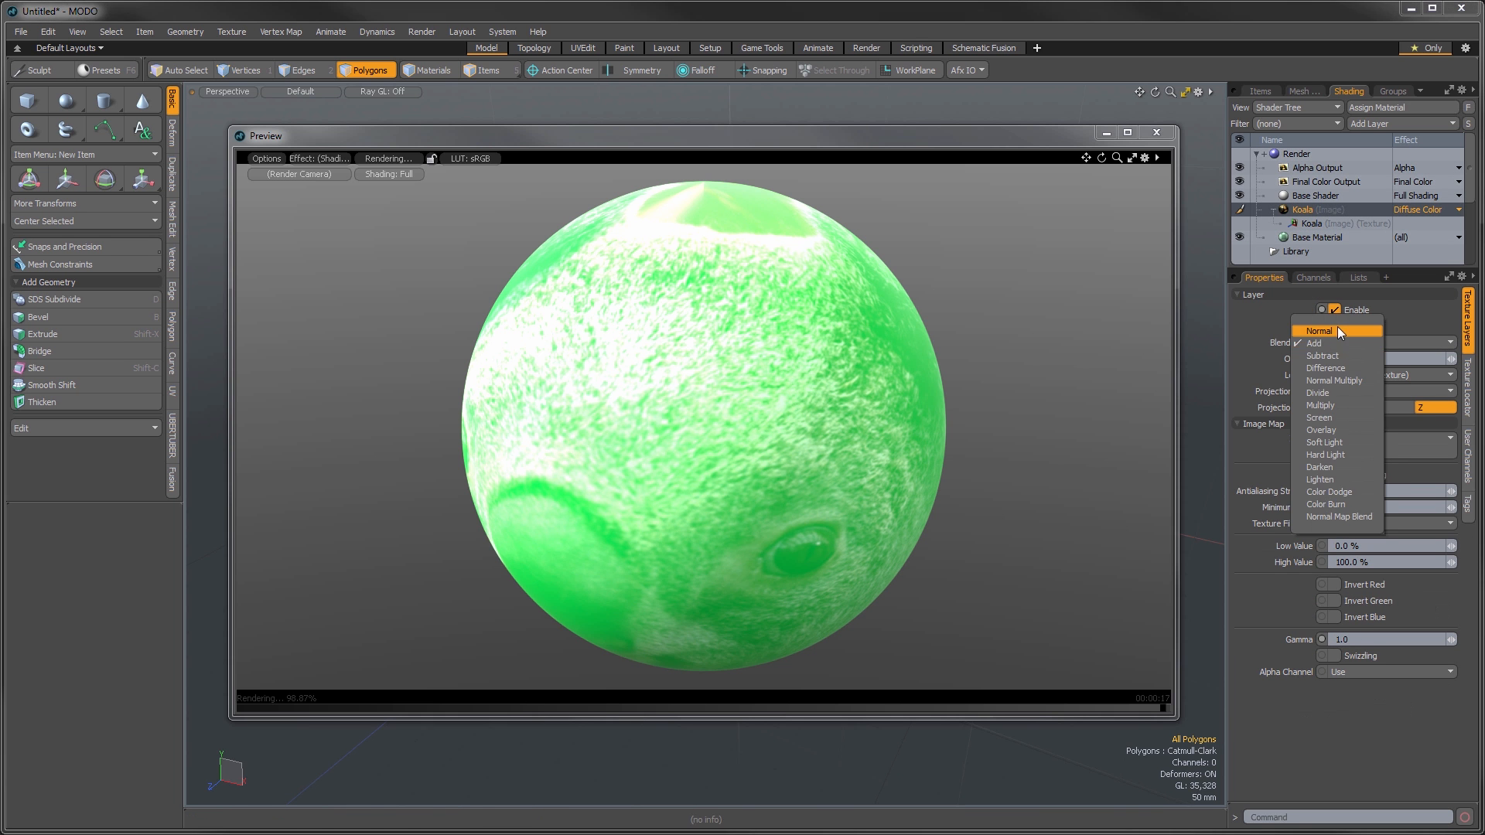
pyautogui.click(1338, 327)
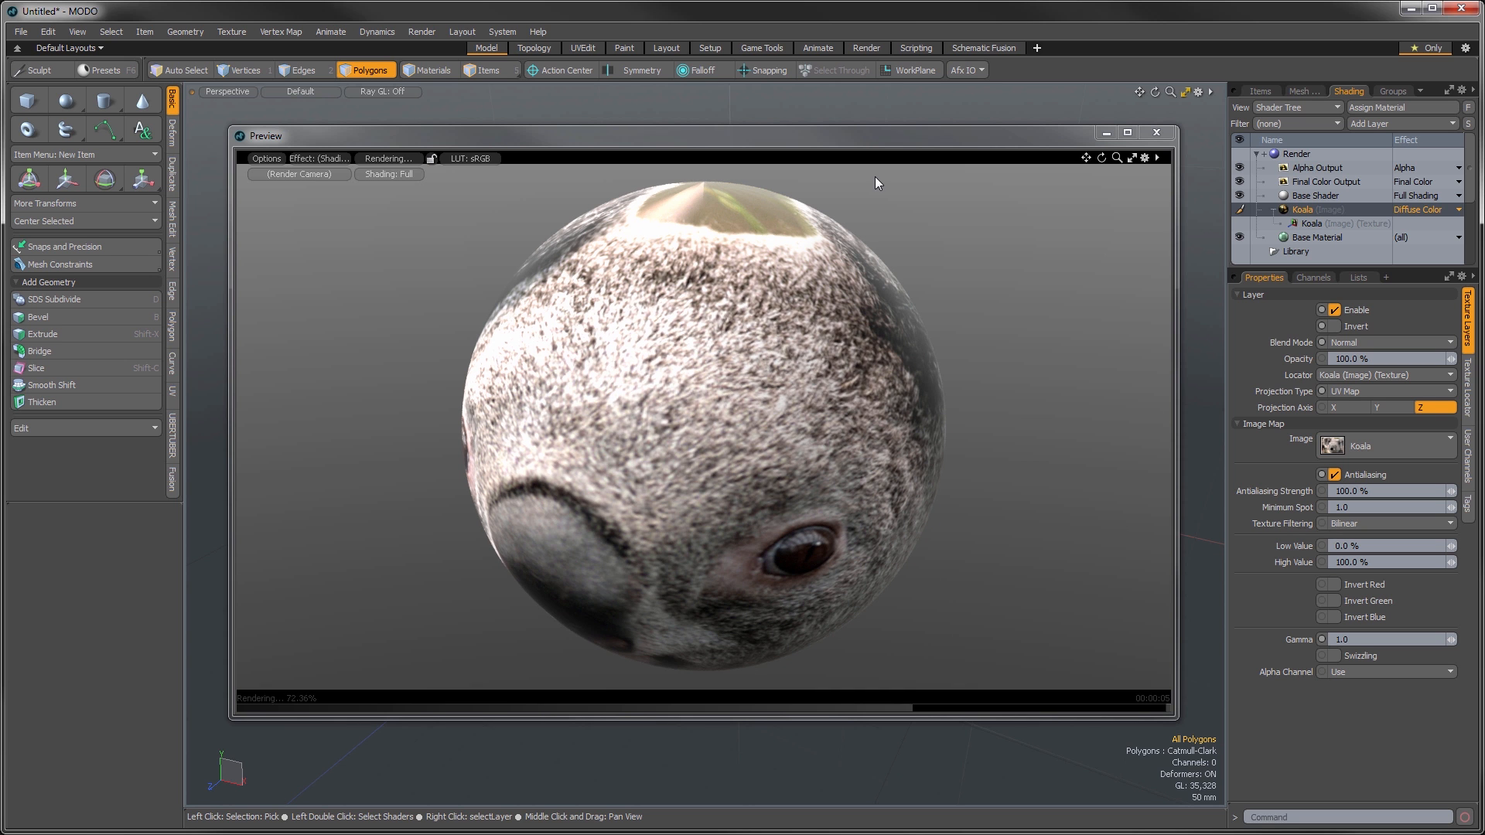
# - Load the Chrysanthemum image as a new image map layer above the Koala layer and show its texture layer properties
pyautogui.click(1363, 123)
pyautogui.moveTo(1349, 218)
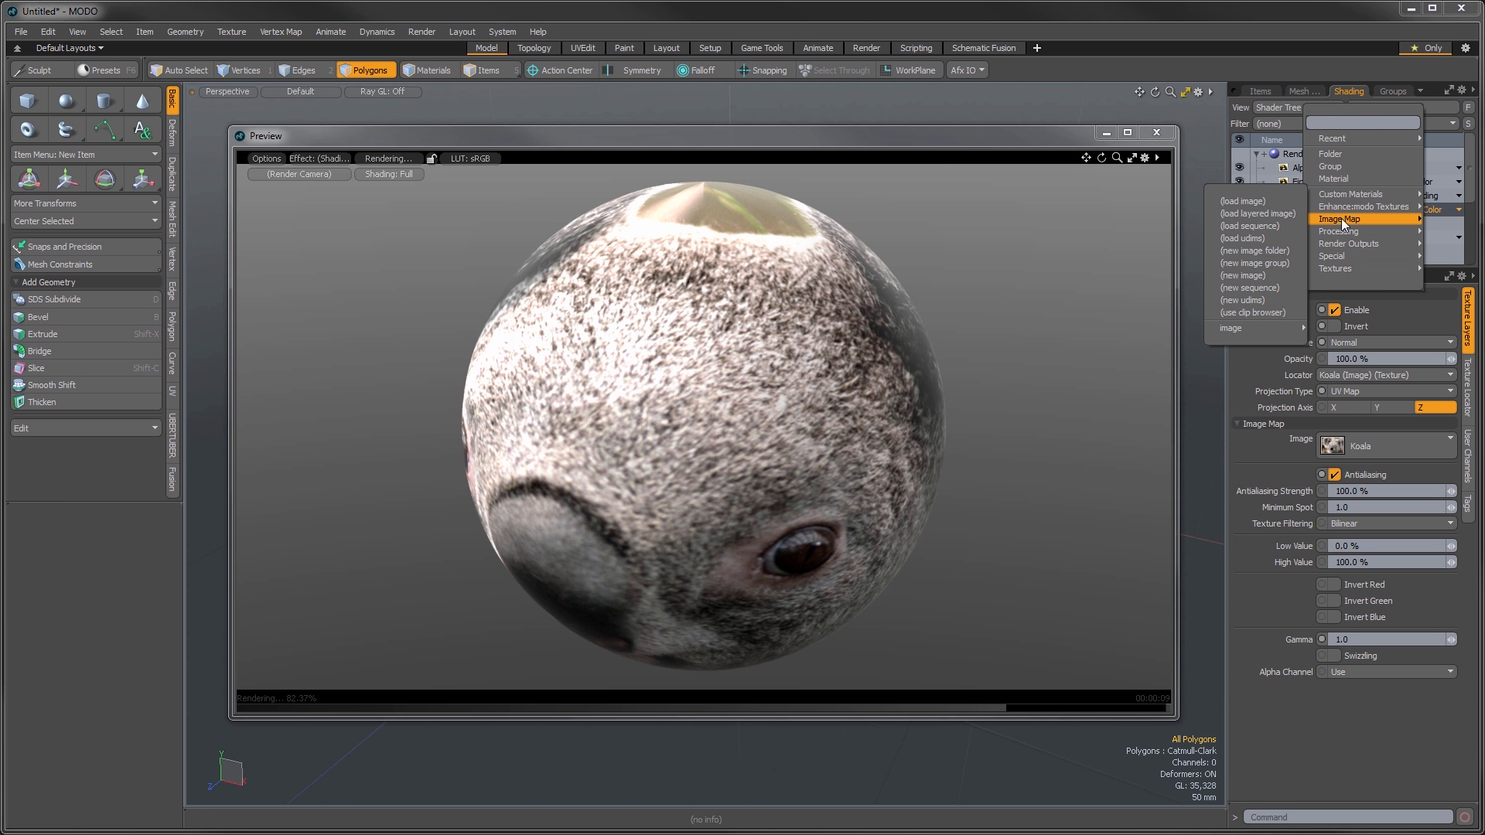
pyautogui.click(1265, 202)
pyautogui.click(182, 141)
pyautogui.doubleClick(182, 141)
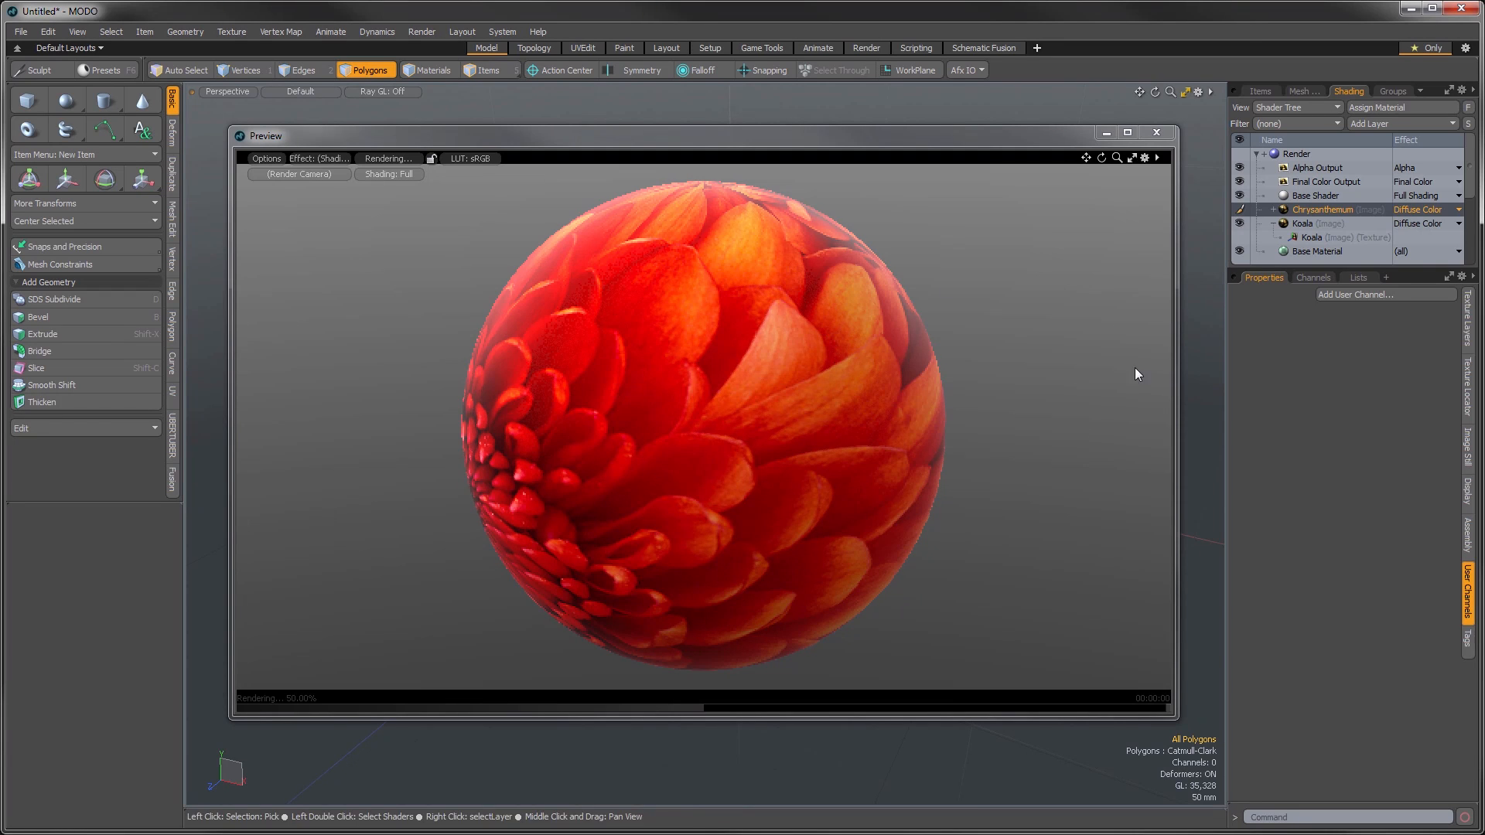
pyautogui.click(1468, 319)
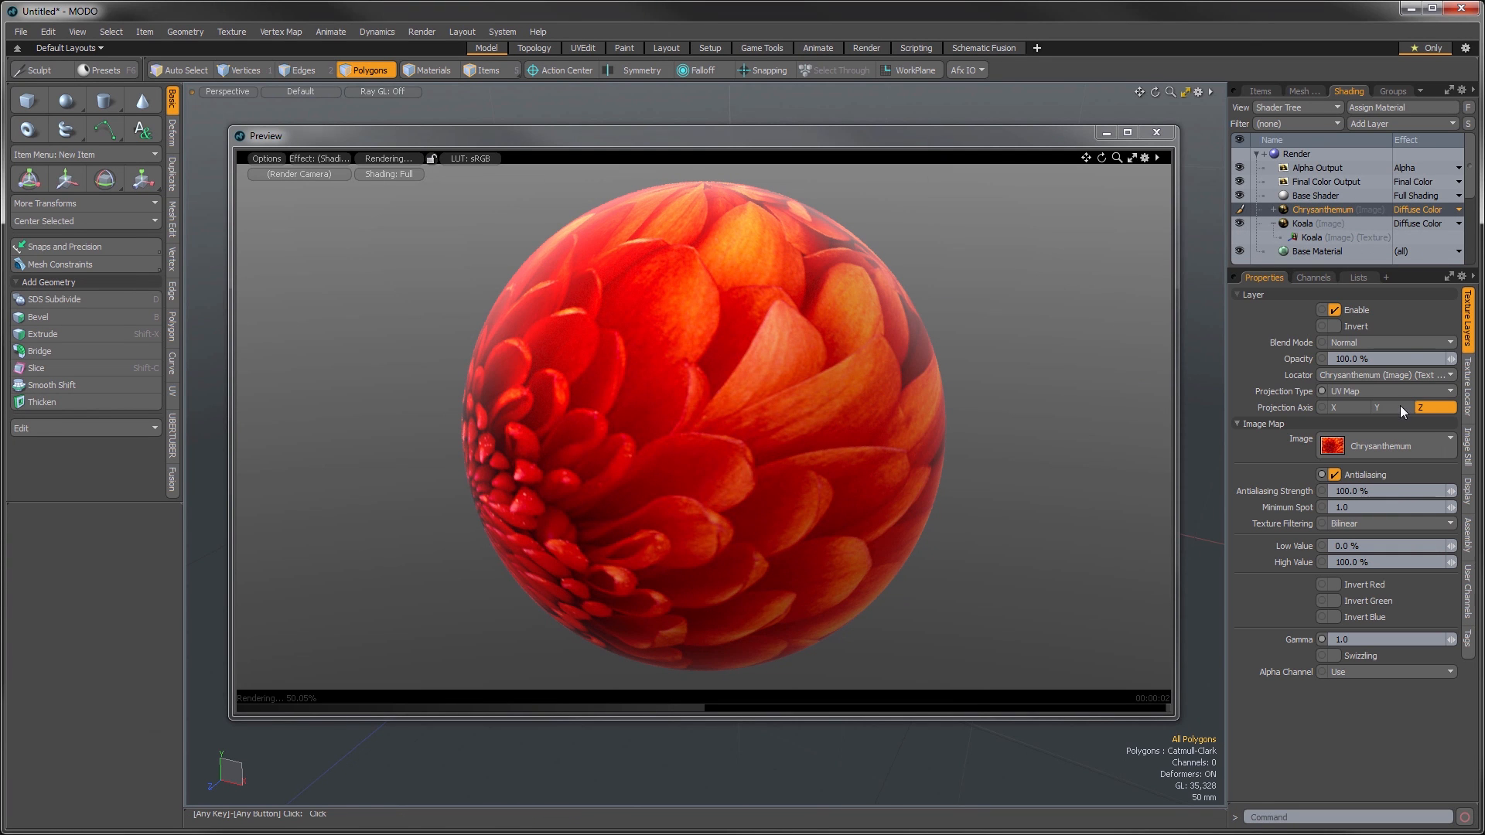
# - Try the Add, Subtract and Difference blend modes on the Chrysanthemum image layer
pyautogui.click(1348, 344)
pyautogui.click(1352, 355)
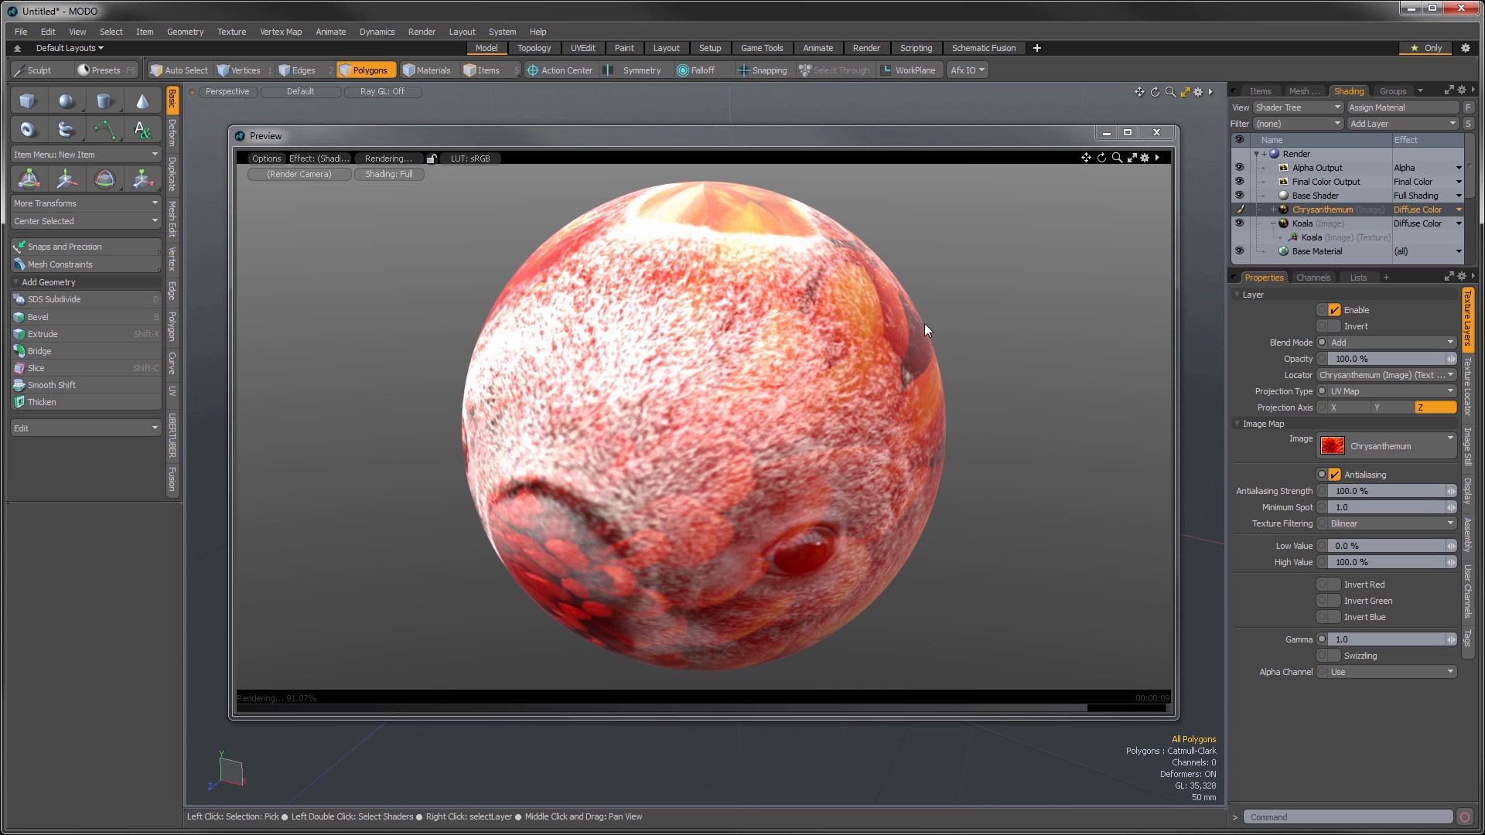
pyautogui.click(1349, 345)
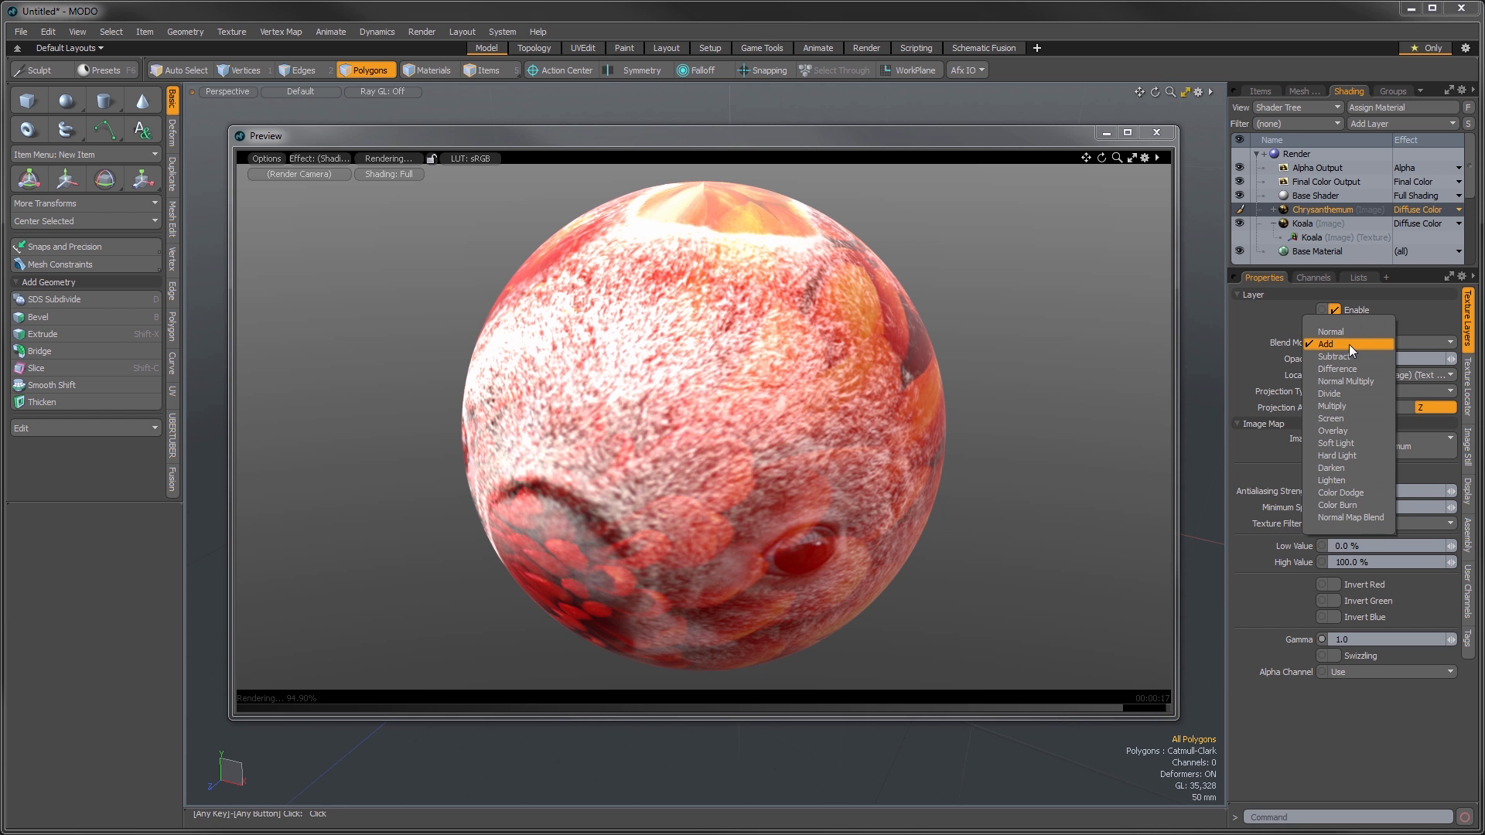
pyautogui.click(1349, 351)
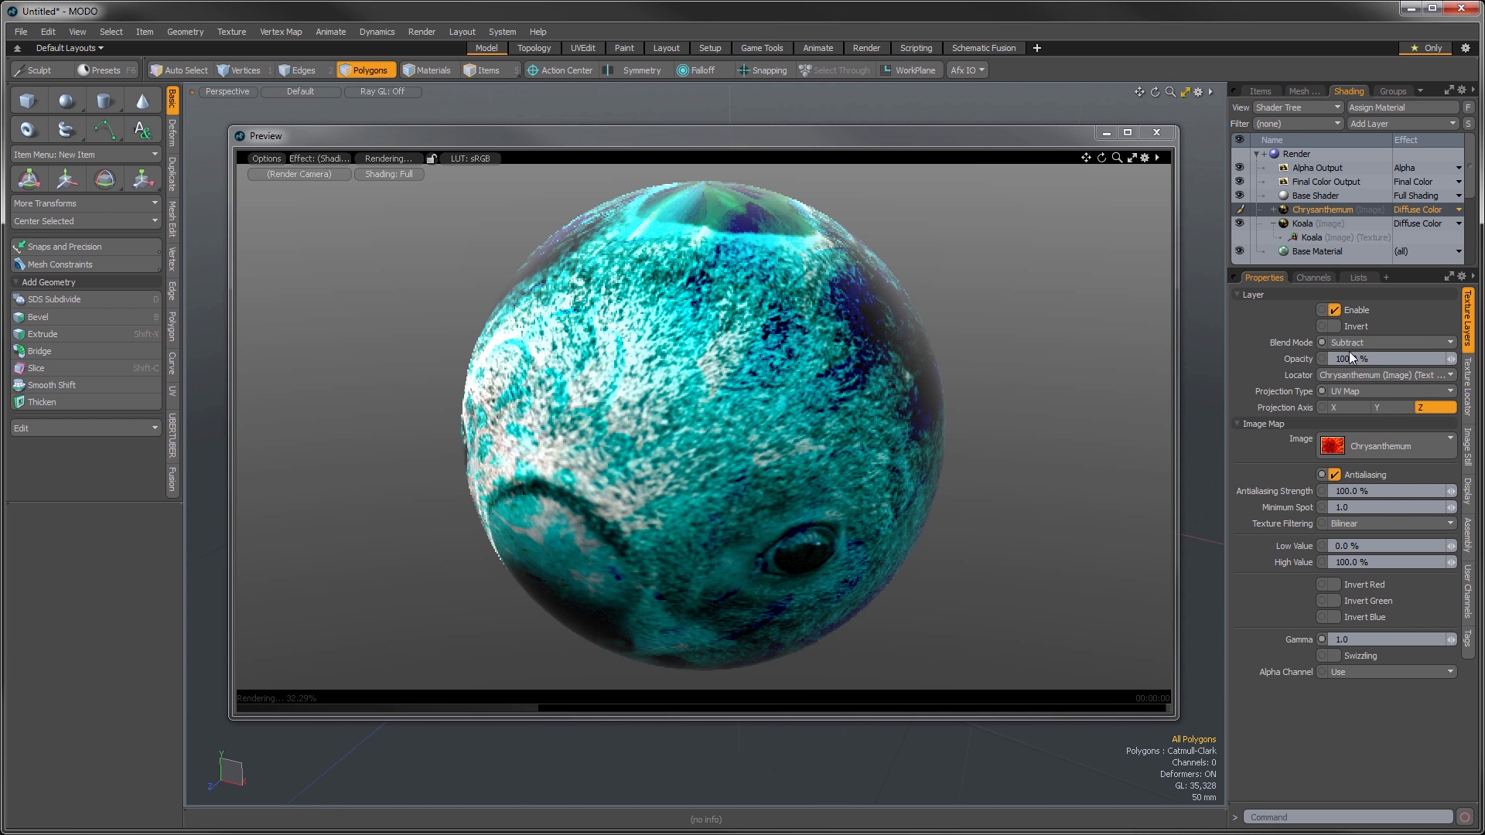
pyautogui.click(1353, 345)
pyautogui.click(1362, 355)
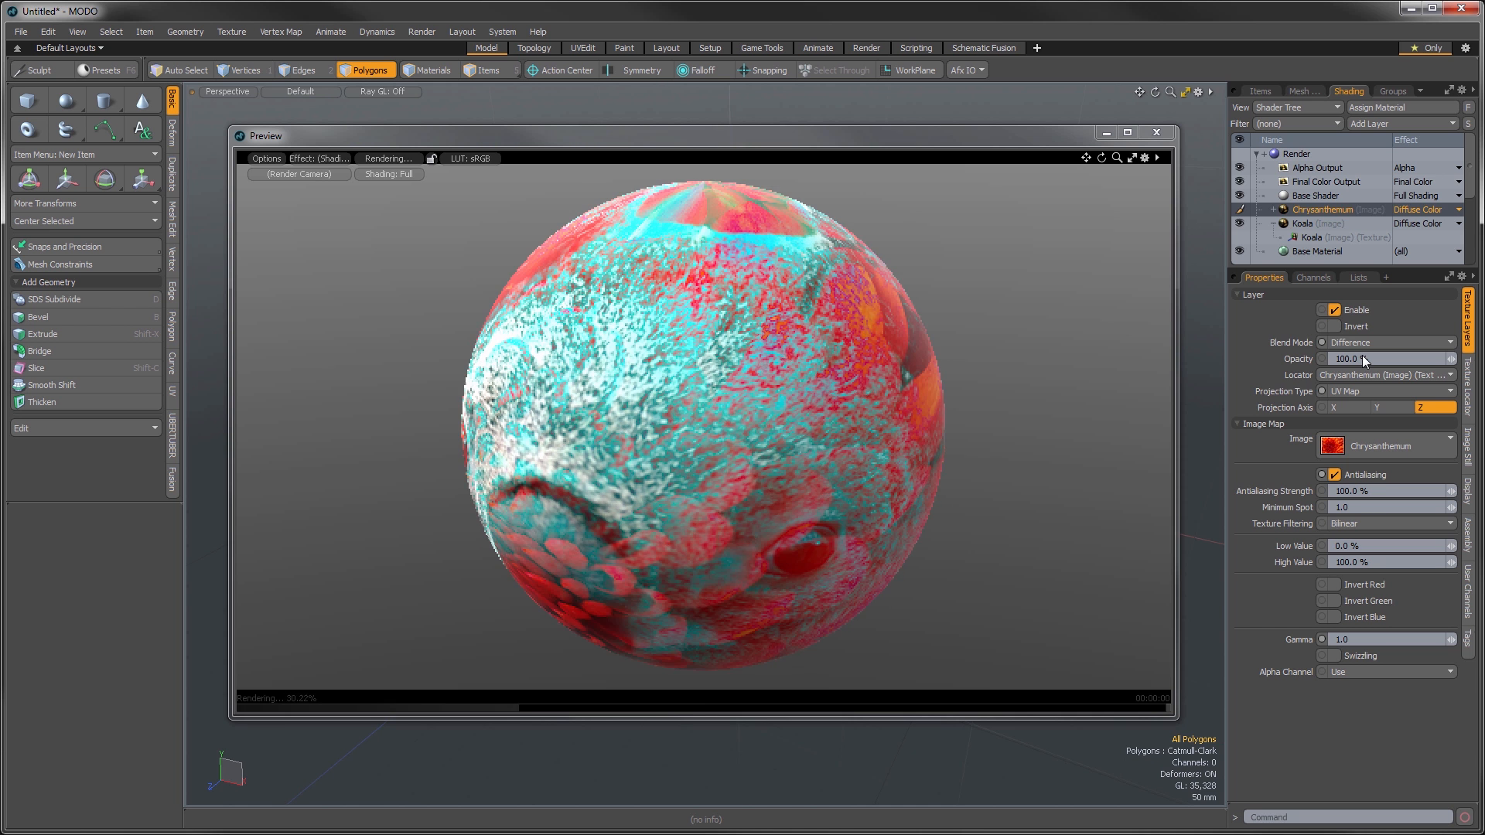
# - Try the Normal Multiply, Divide and Soft Light blend modes on the Chrysanthemum image layer
pyautogui.click(1346, 345)
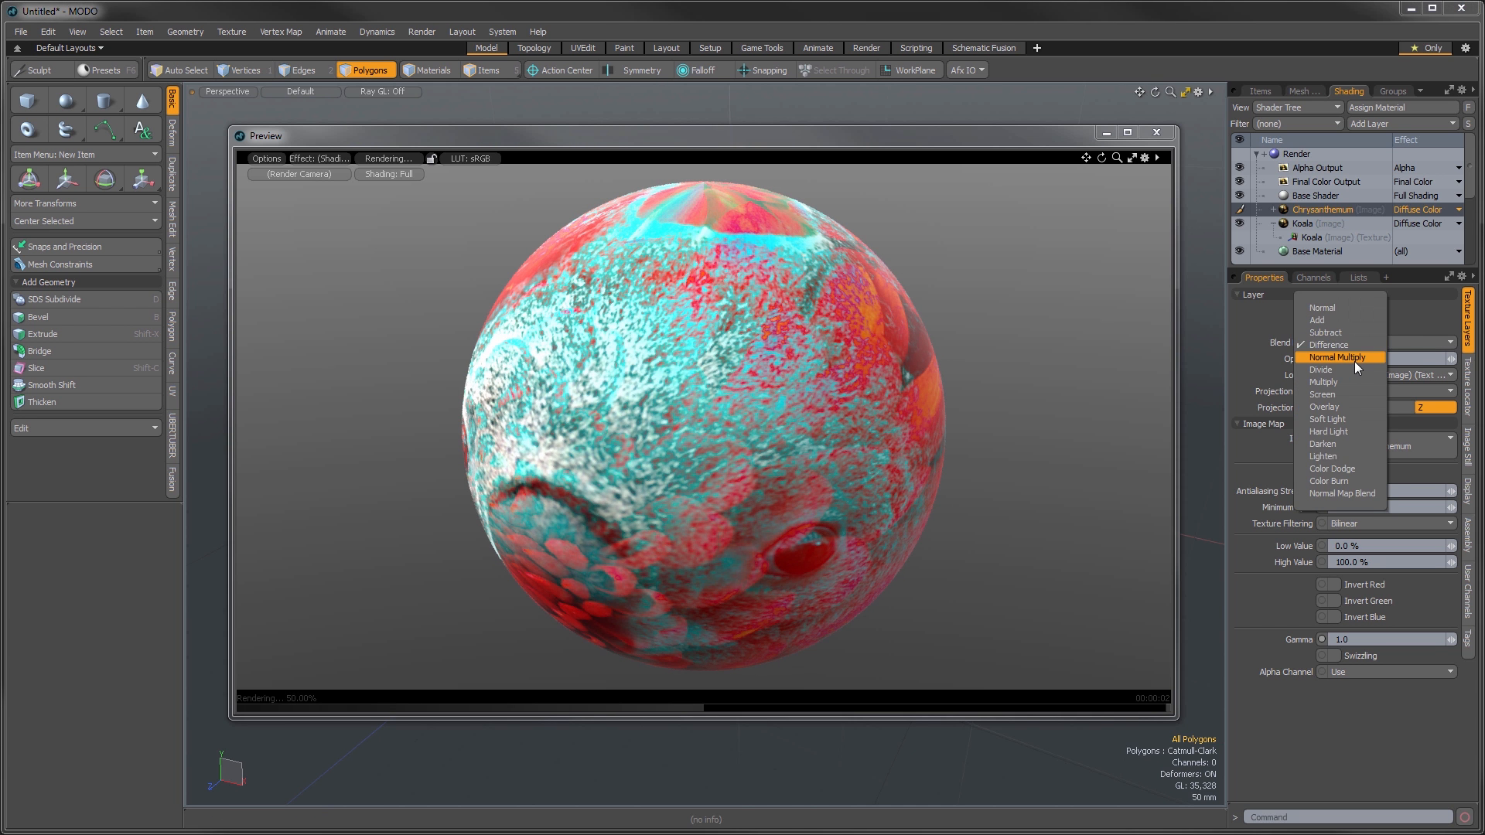
pyautogui.click(1354, 359)
pyautogui.click(1353, 340)
pyautogui.click(1357, 355)
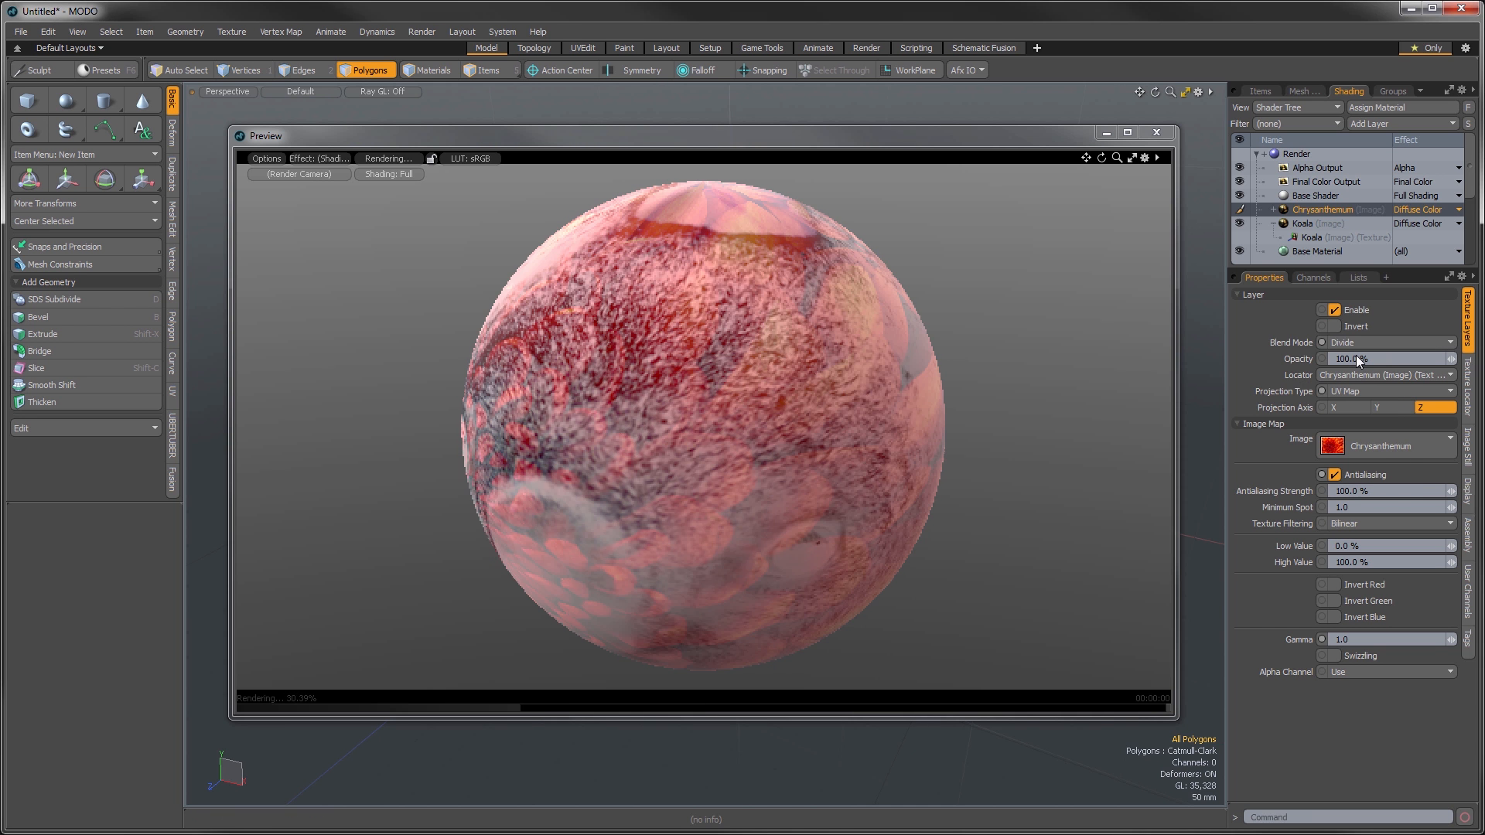
pyautogui.click(1343, 342)
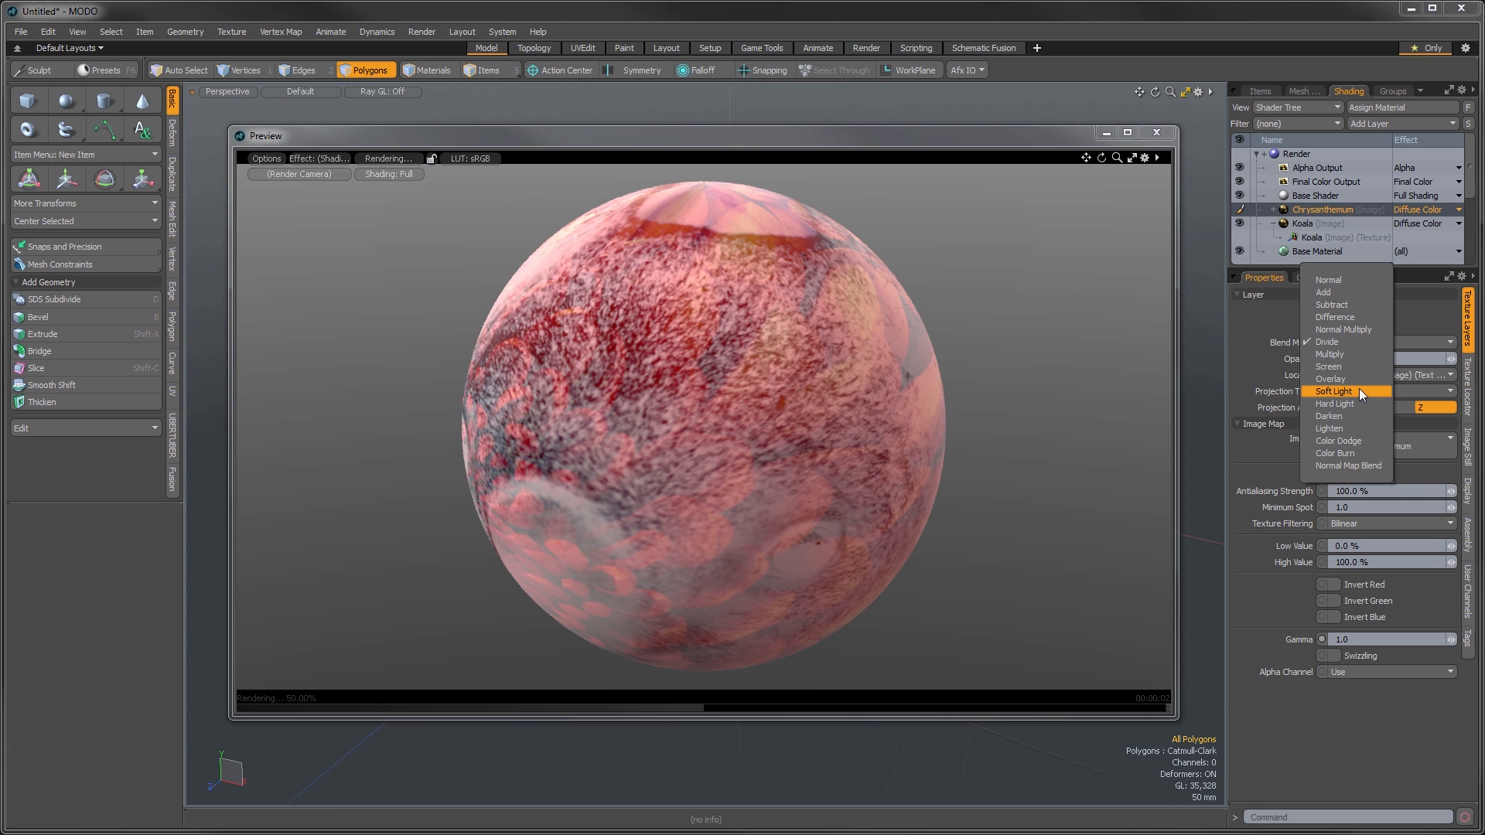
pyautogui.click(1358, 388)
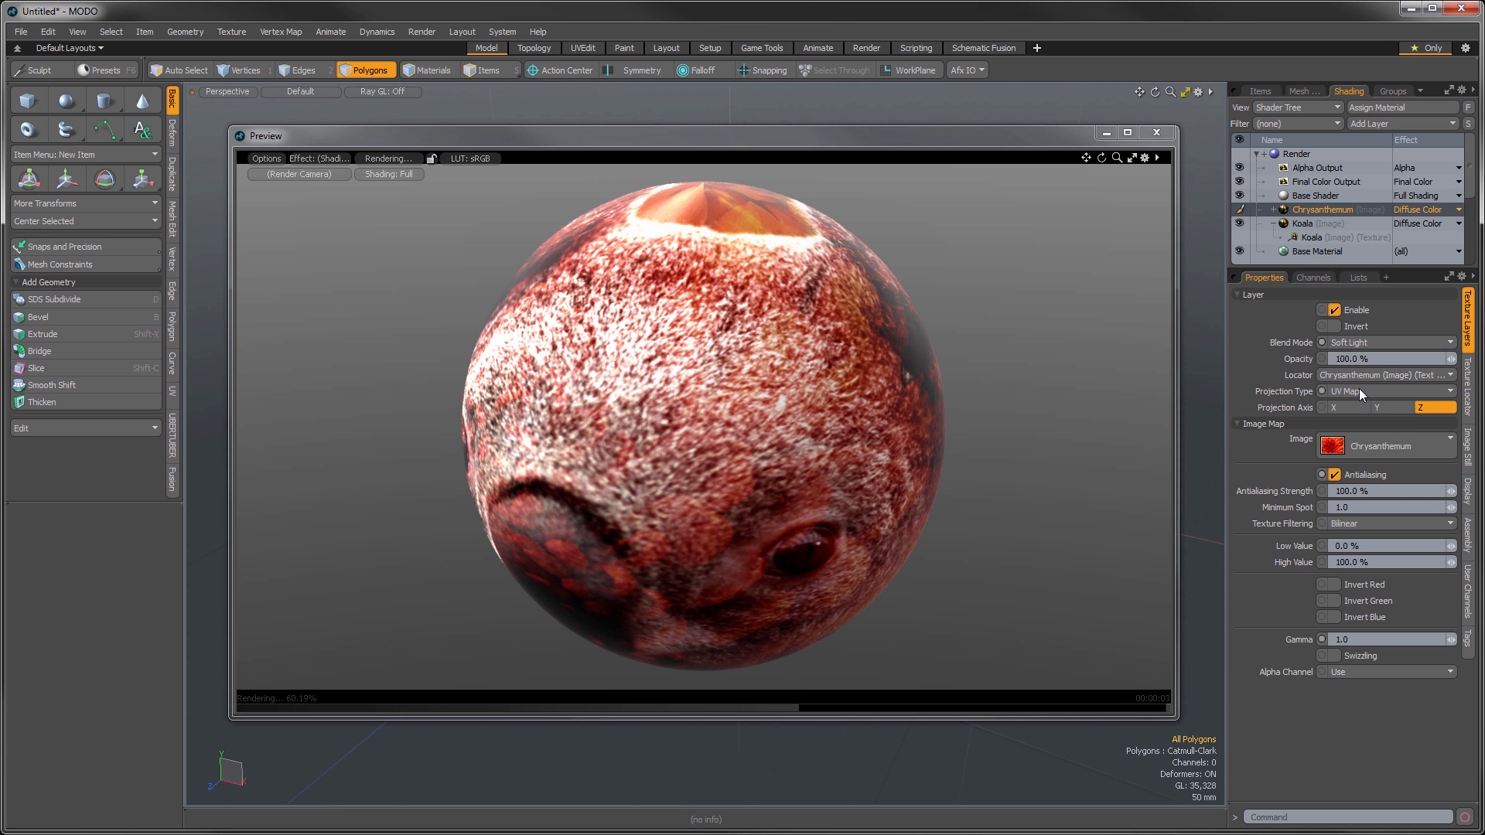
# - Compare the Add, Multiply and Overlay blend modes on the Chrysanthemum image layer
pyautogui.click(1380, 346)
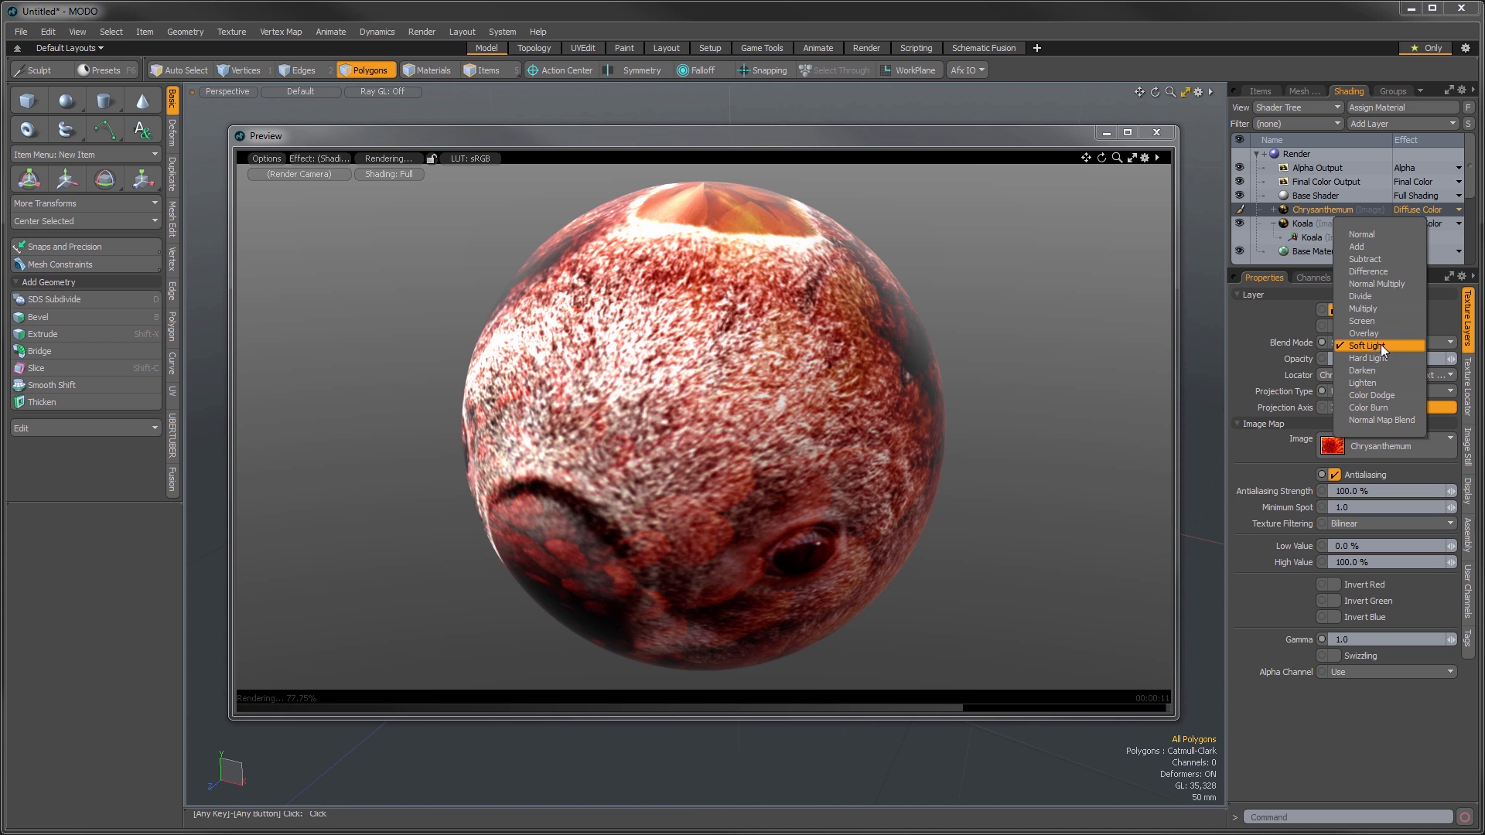
pyautogui.click(1380, 244)
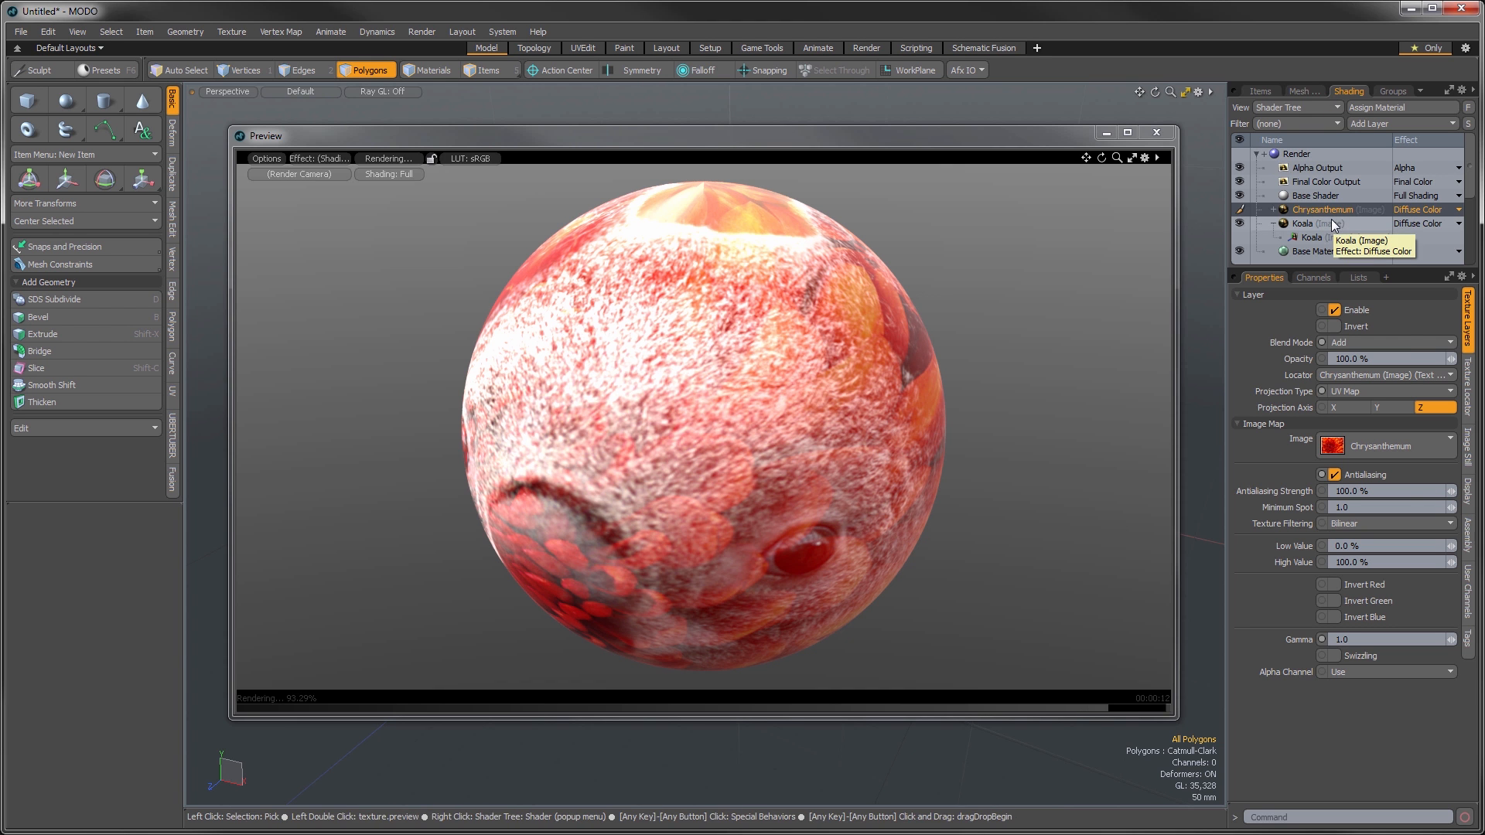
pyautogui.click(1366, 342)
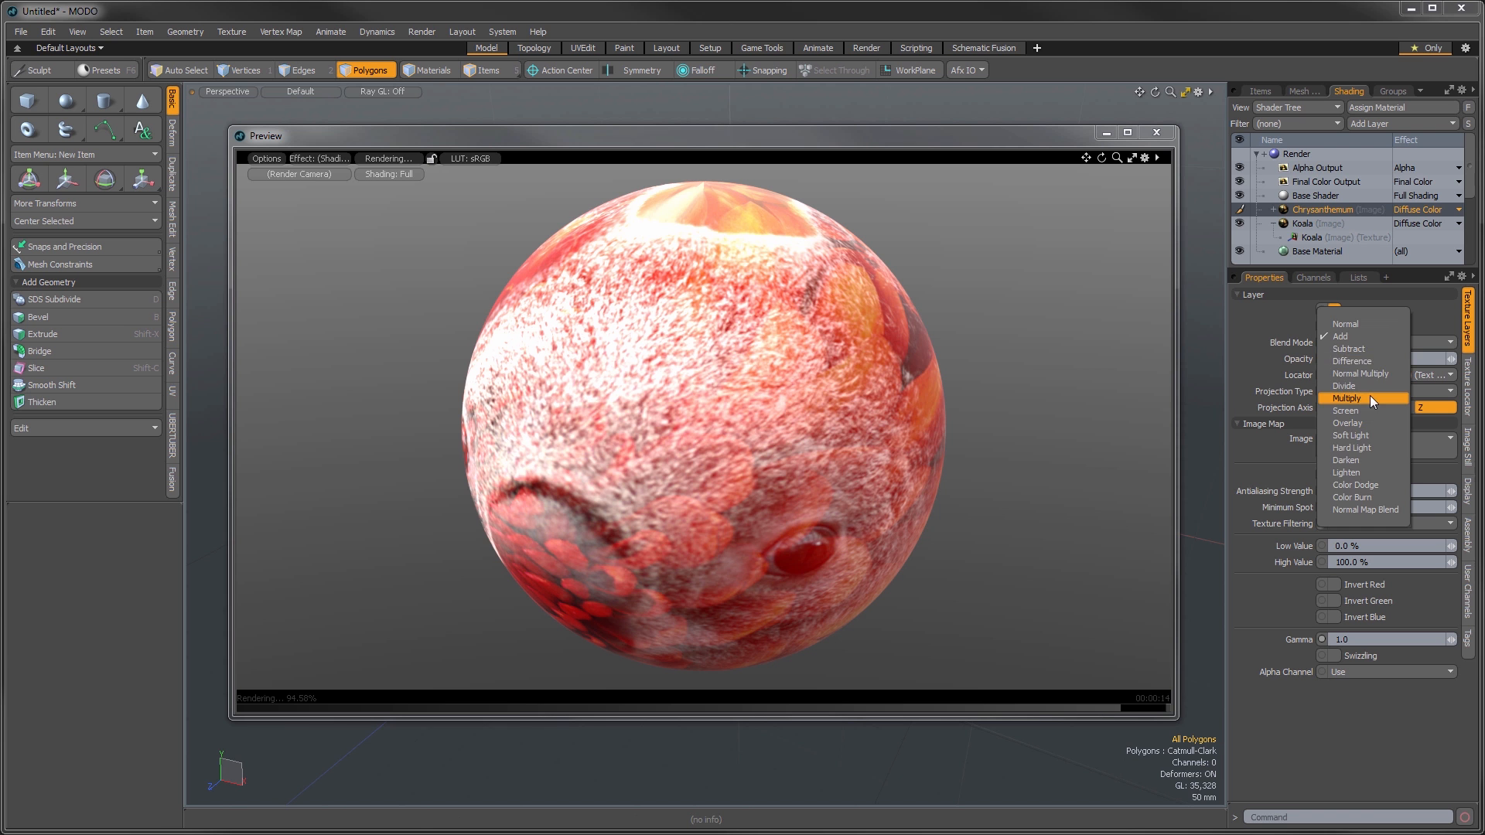
pyautogui.click(1370, 396)
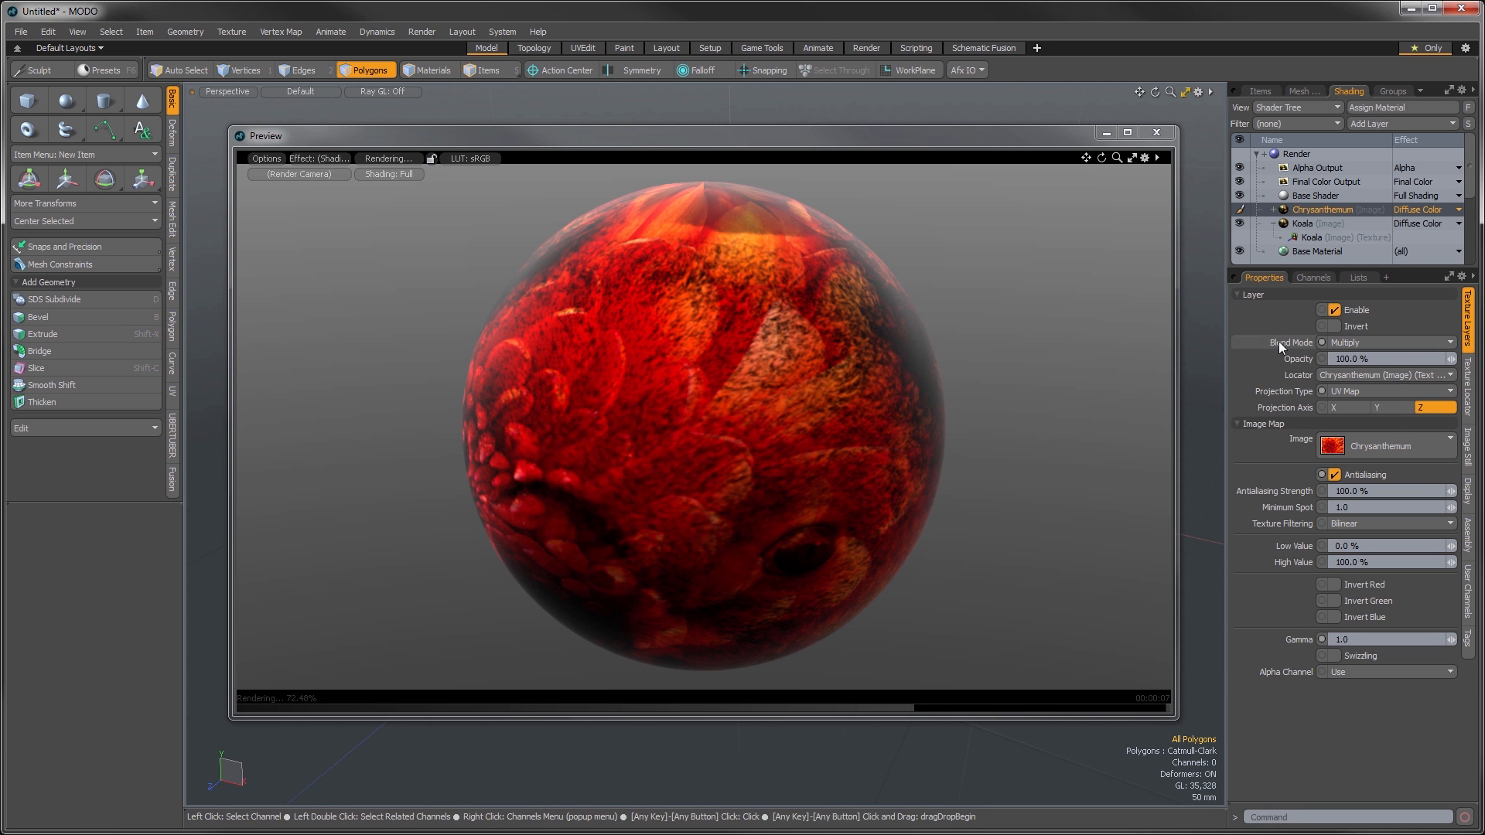
pyautogui.click(1349, 342)
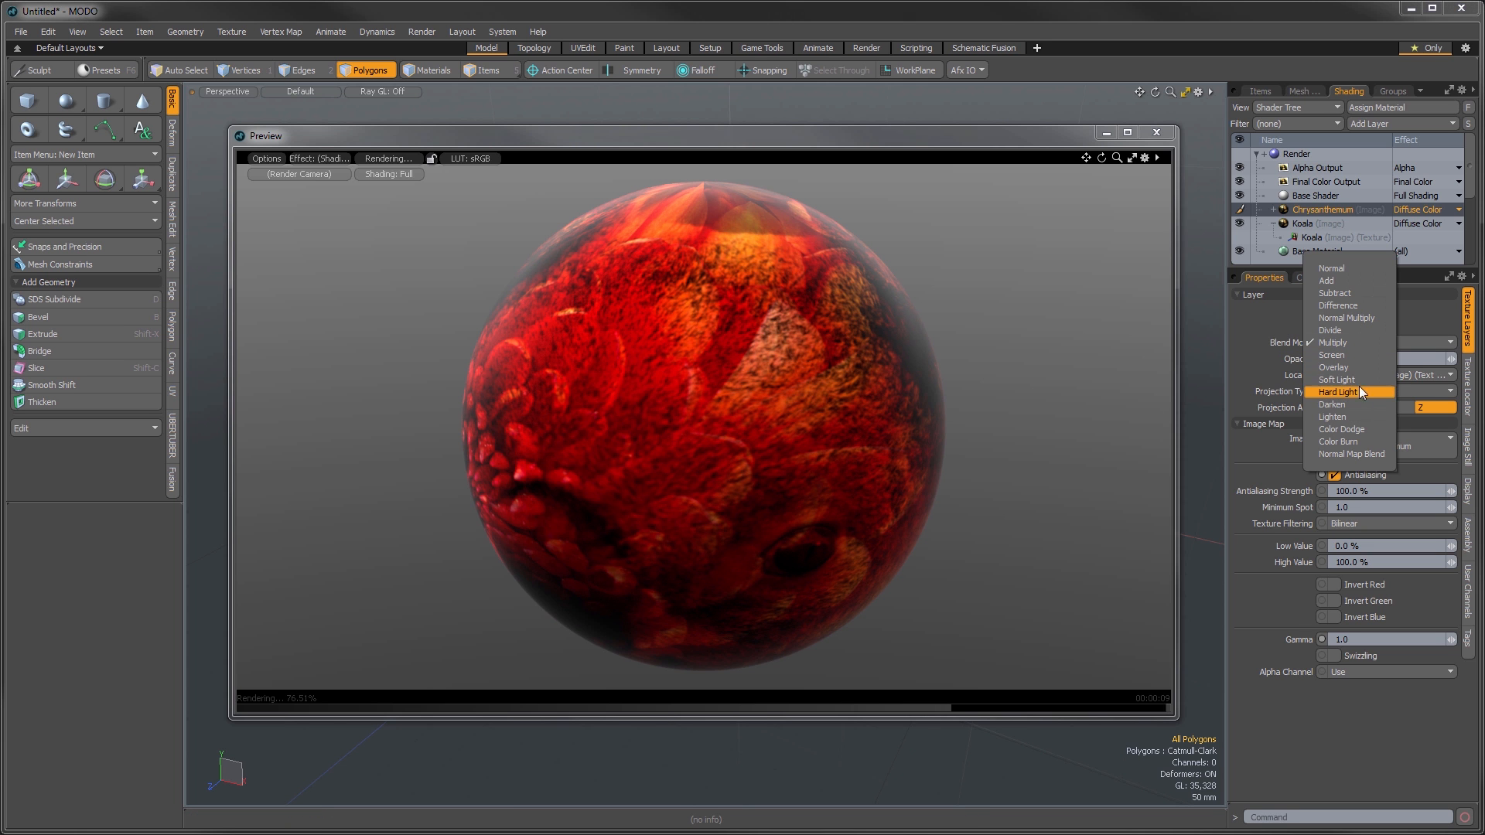
pyautogui.click(1354, 372)
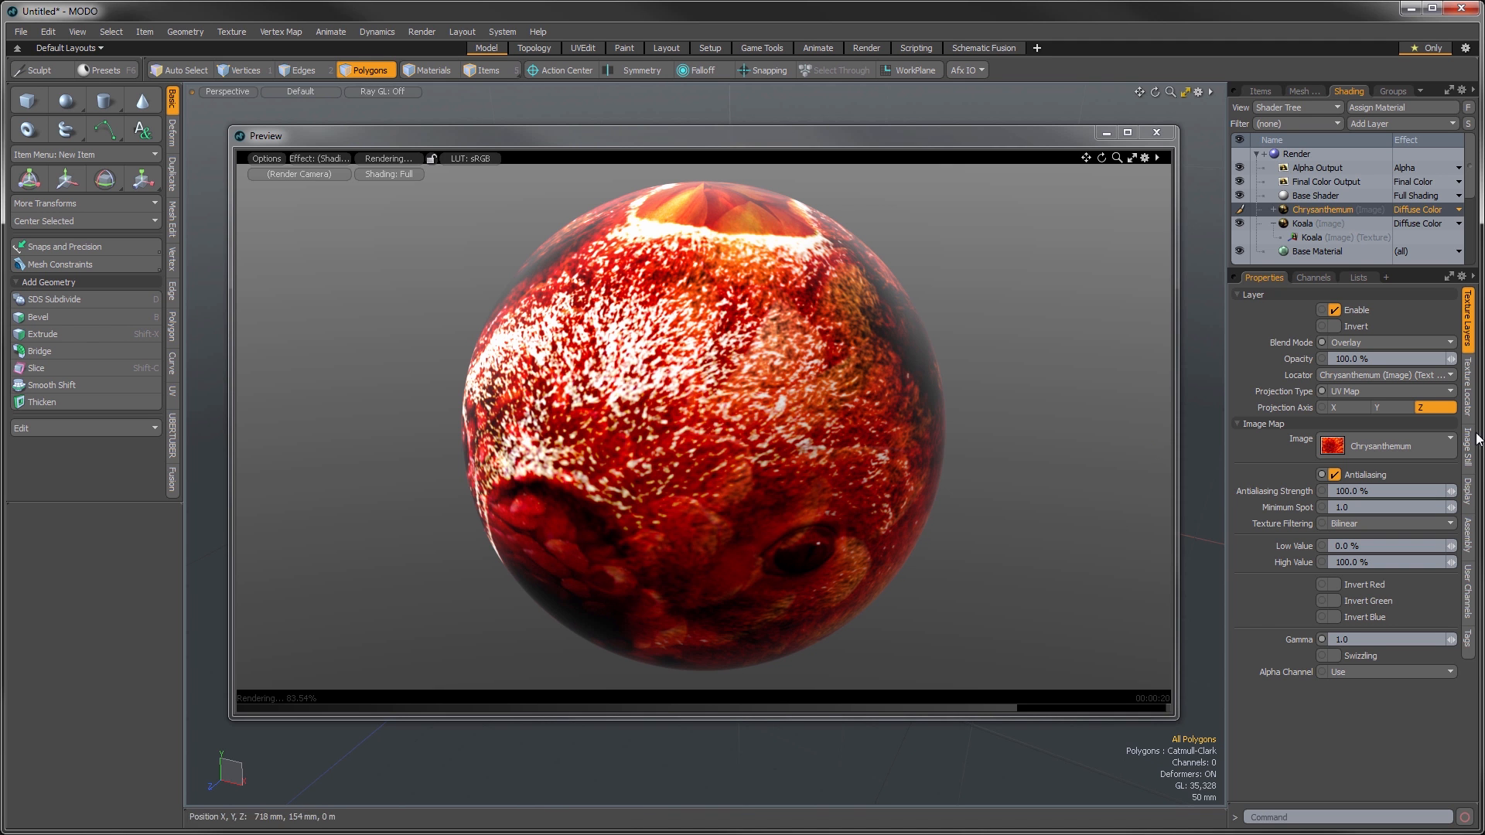
# - Set the blend mode of the Chrysanthemum image layer back to Normal
pyautogui.click(1353, 342)
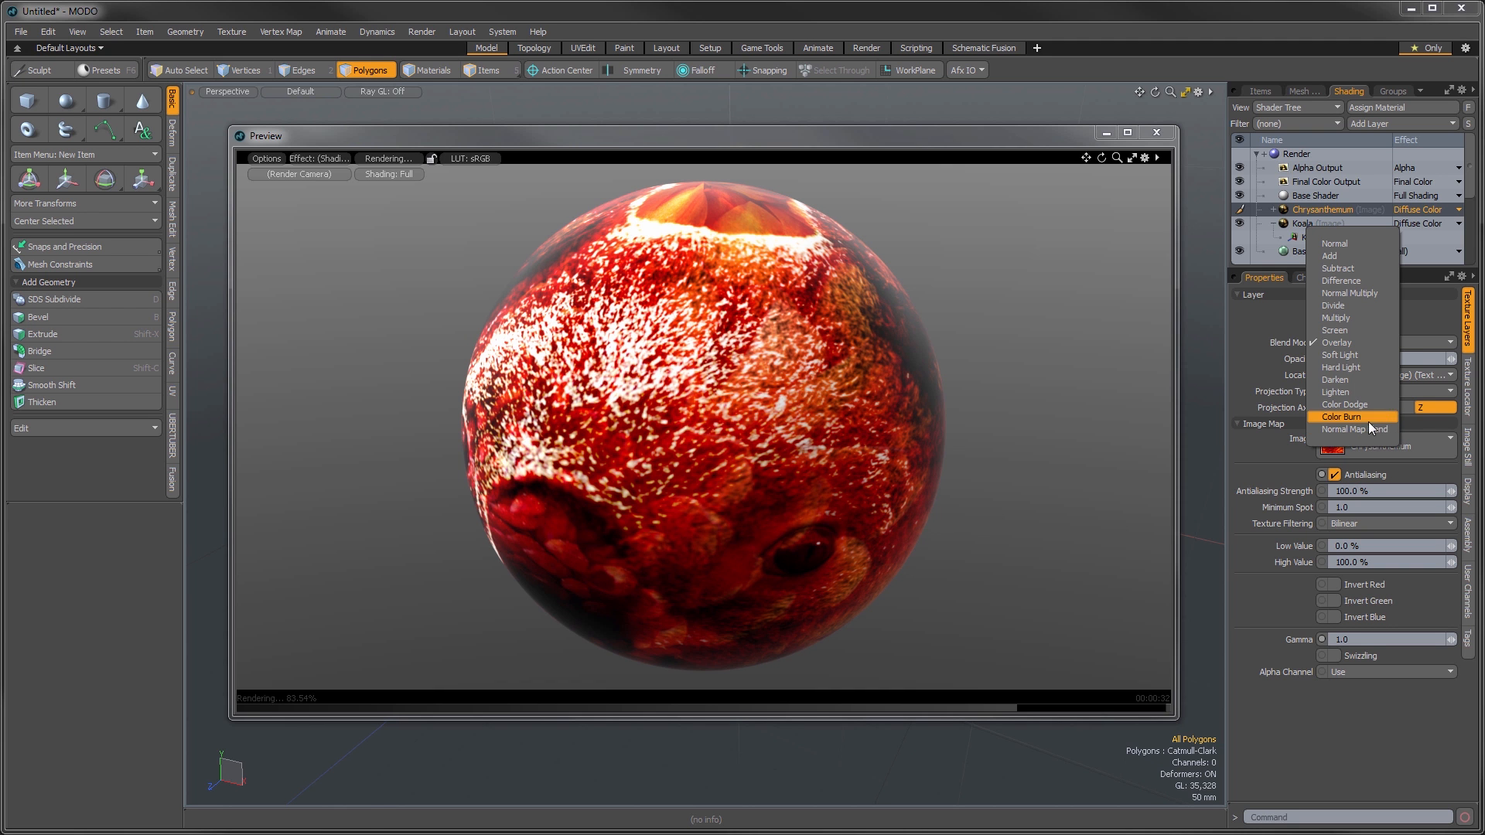
pyautogui.click(1374, 453)
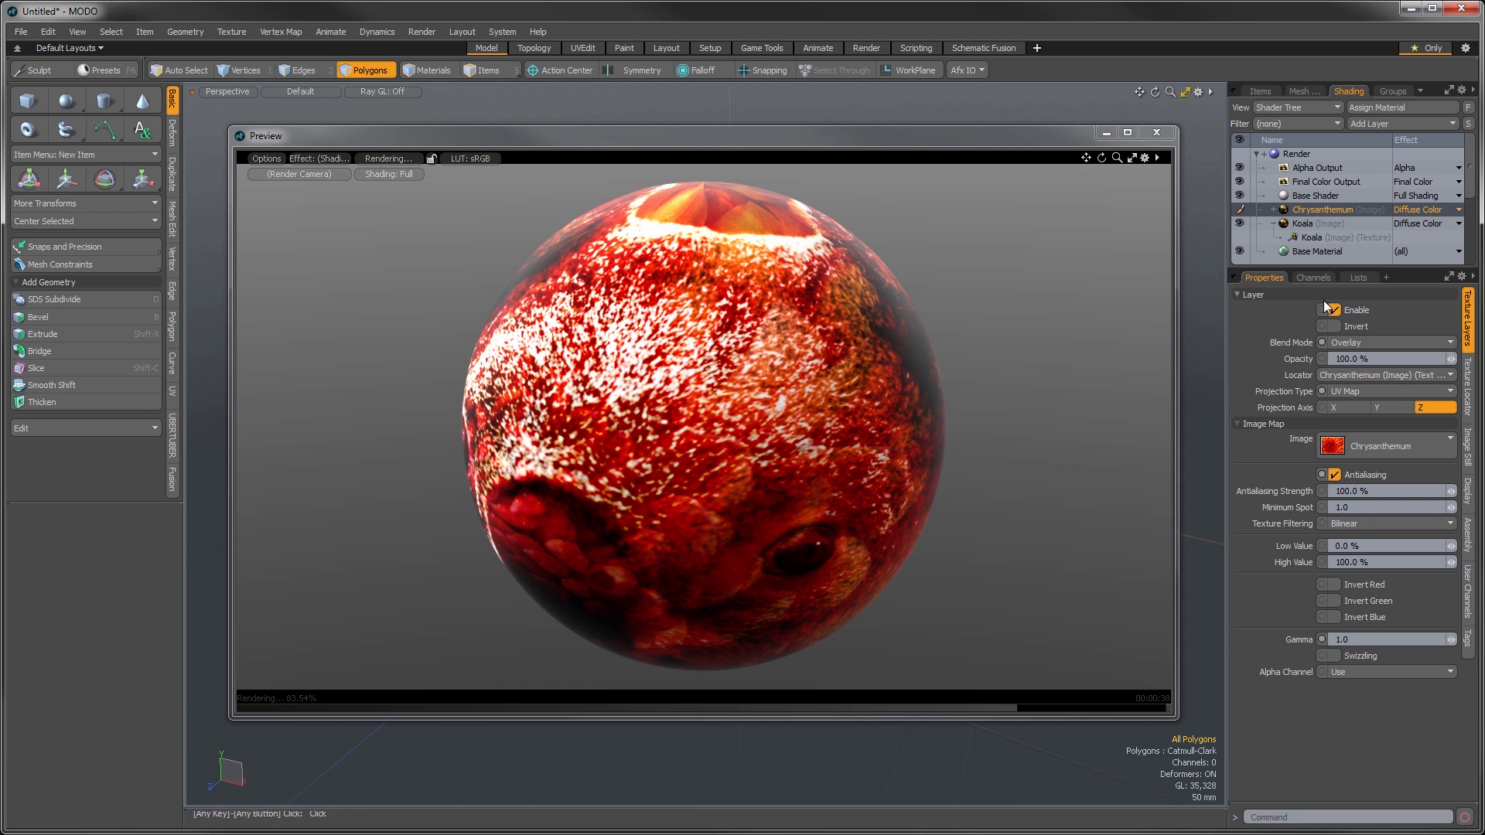
pyautogui.click(1346, 340)
pyautogui.click(1326, 242)
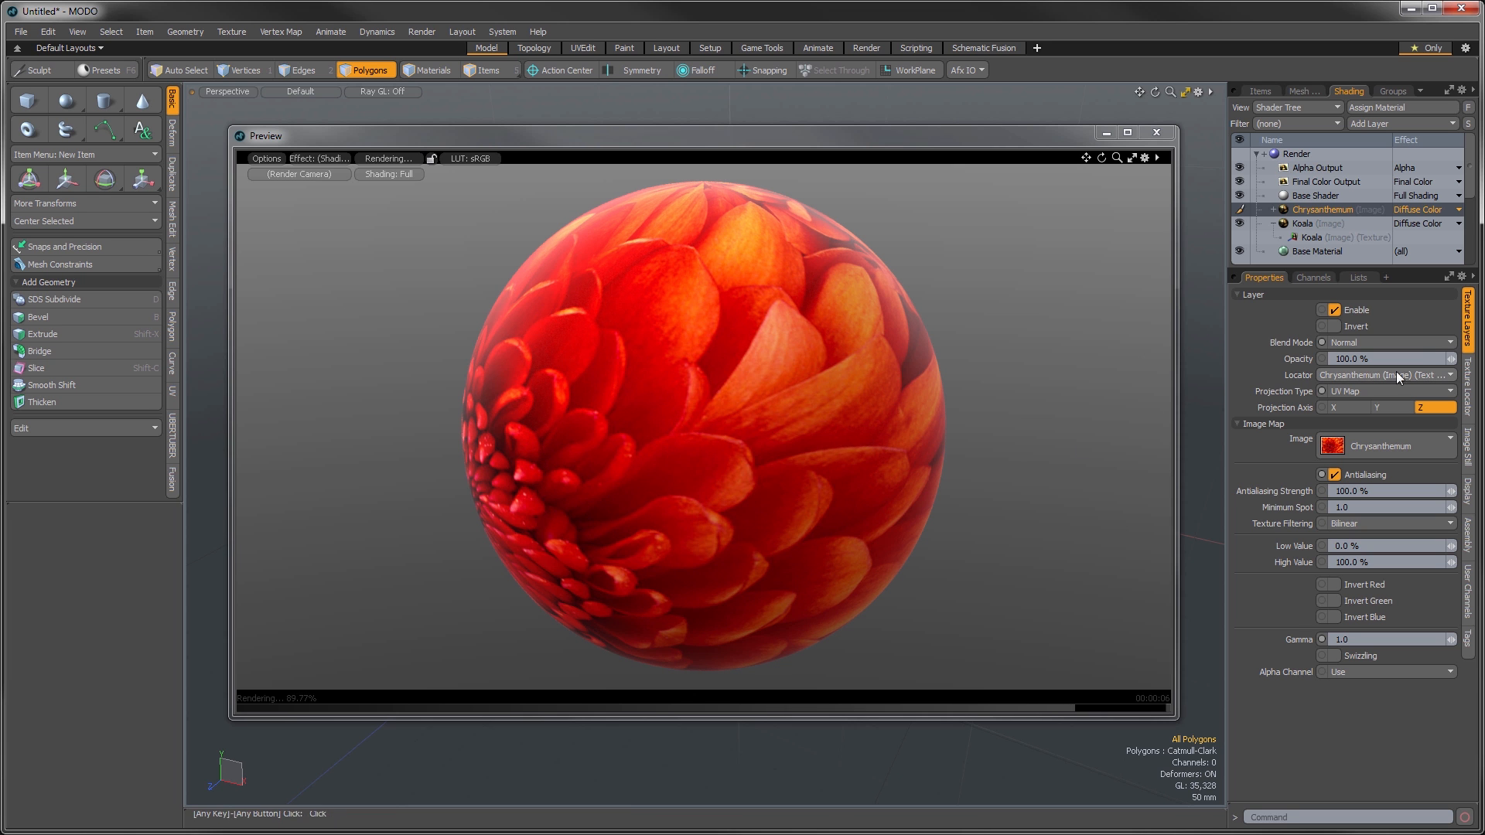
# - Lower the Chrysanthemum layer's opacity to 0.0 % and restore it to 100.0 %
pyautogui.moveTo(1452, 359); pyautogui.dragTo(1332, 359)
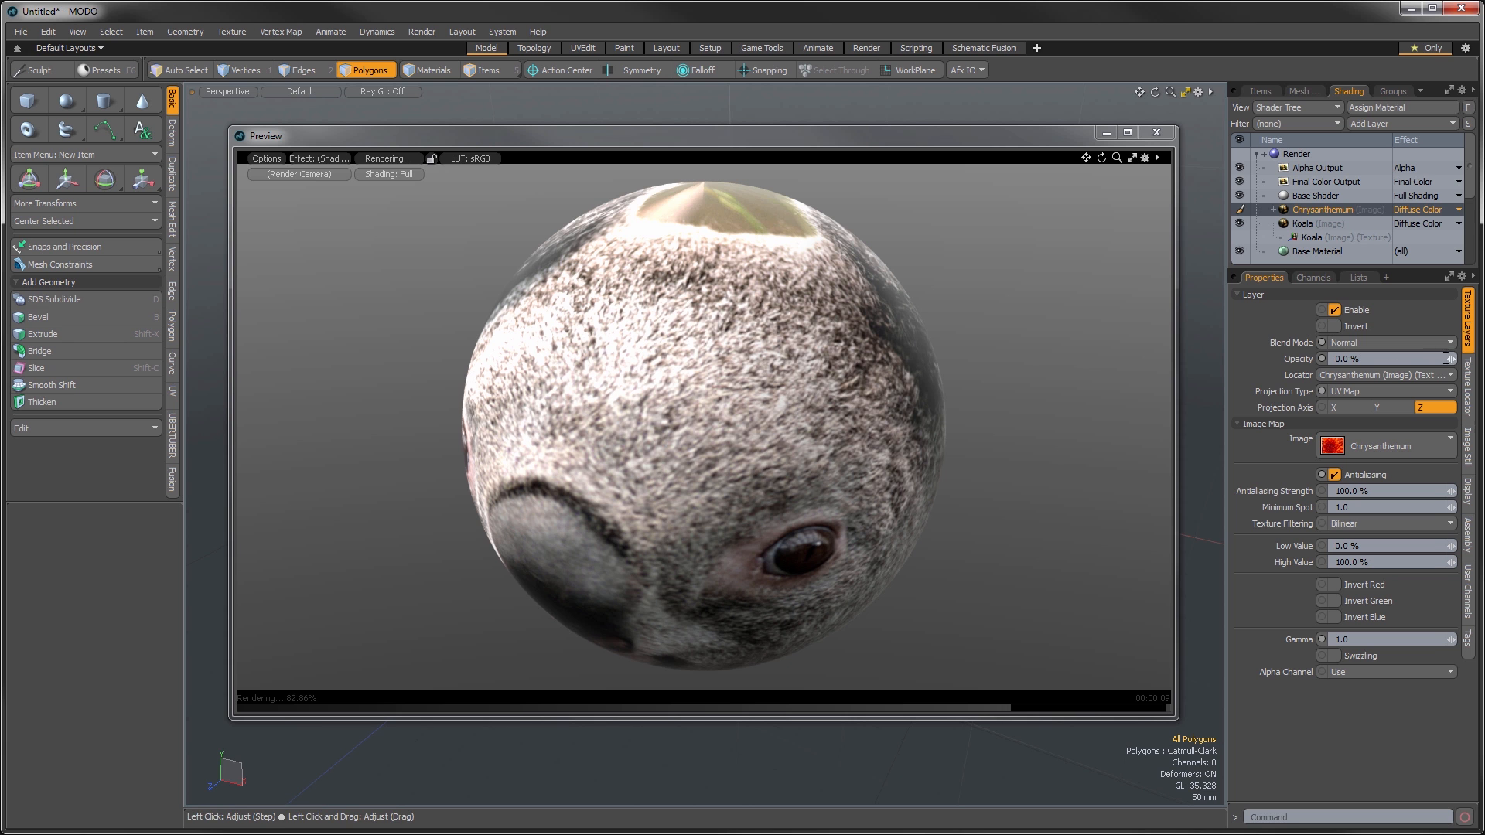
pyautogui.moveTo(1452, 364); pyautogui.dragTo(1454, 360)
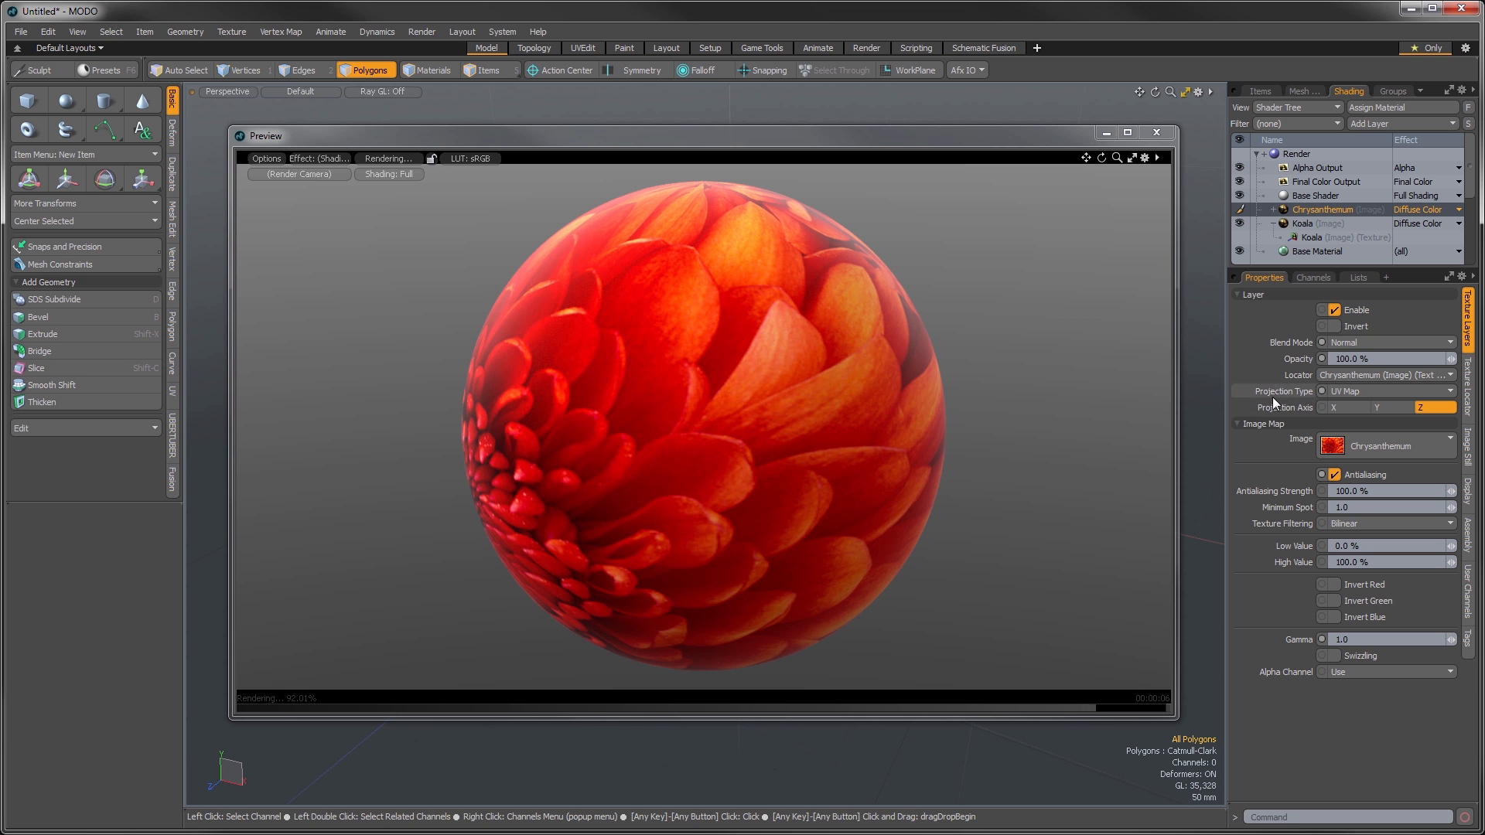
# - Review the Chrysanthemum layer's texture locator settings and the locators available for it
pyautogui.click(1467, 387)
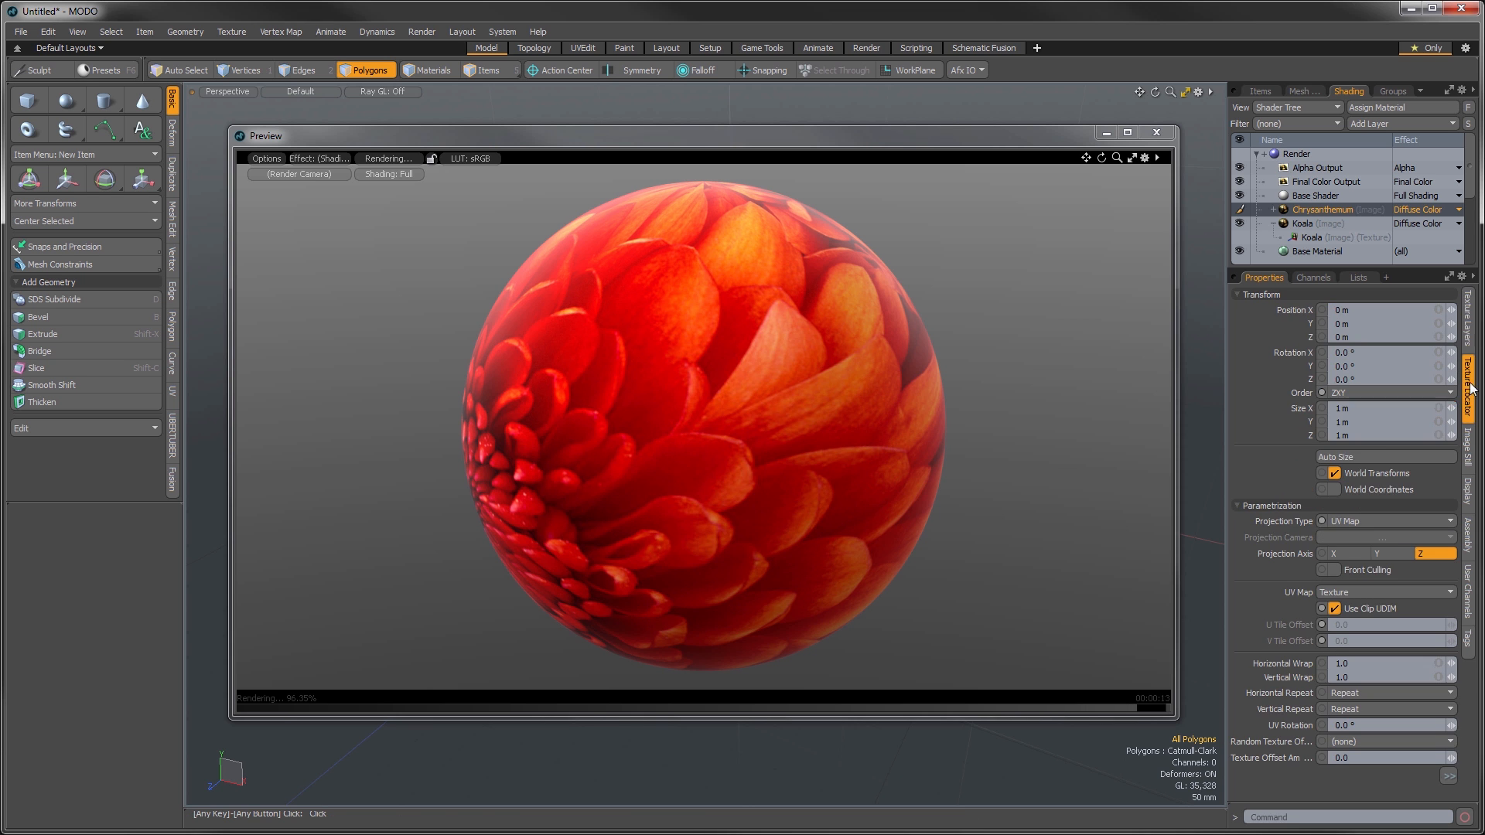
pyautogui.click(1468, 317)
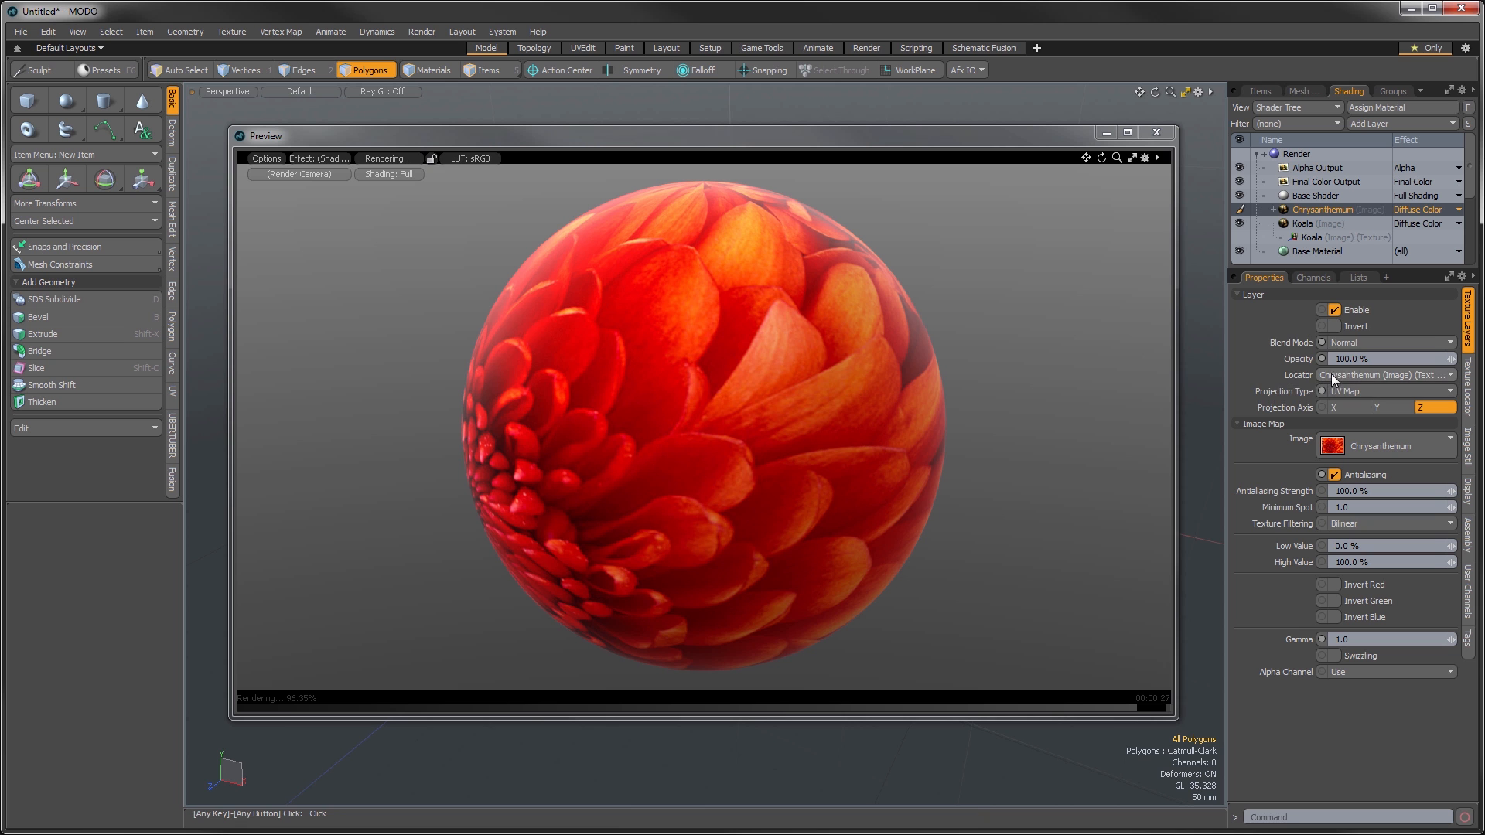
pyautogui.click(1355, 375)
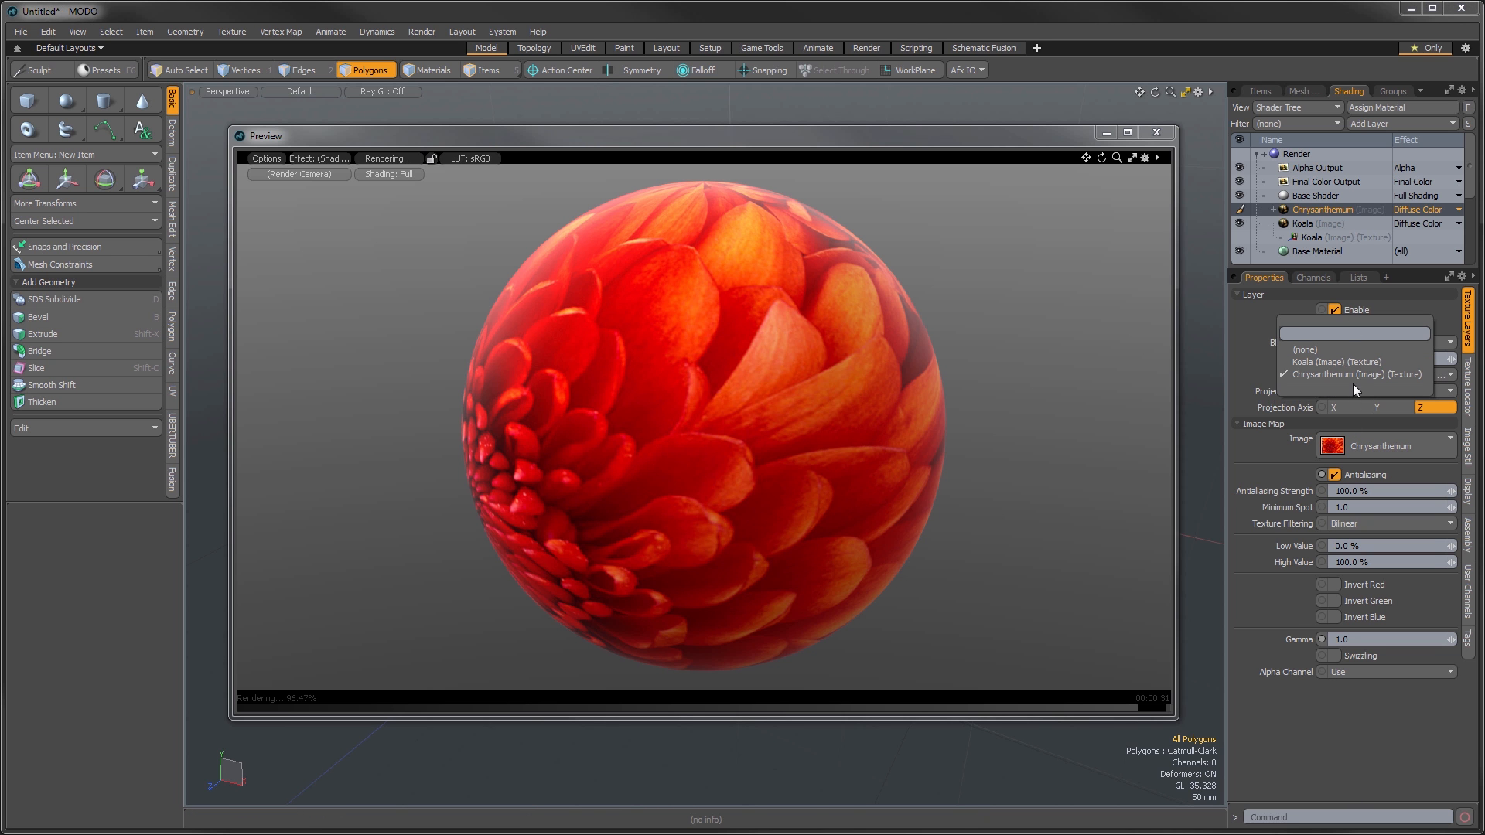
pyautogui.click(1333, 718)
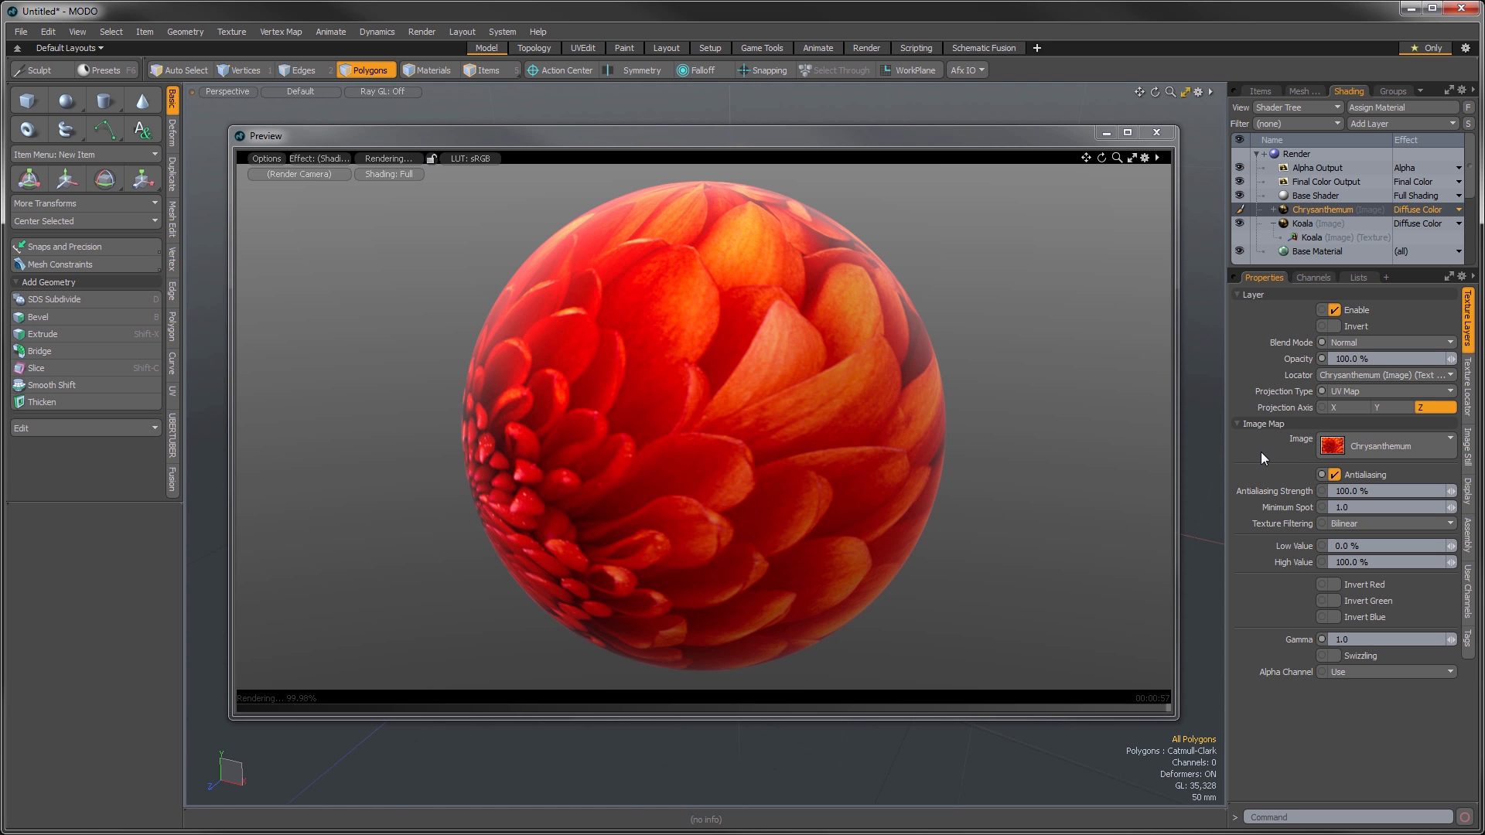
# - Replace the image in the Chrysanthemum layer with Koala and change it back to Chrysanthemum
pyautogui.click(1436, 439)
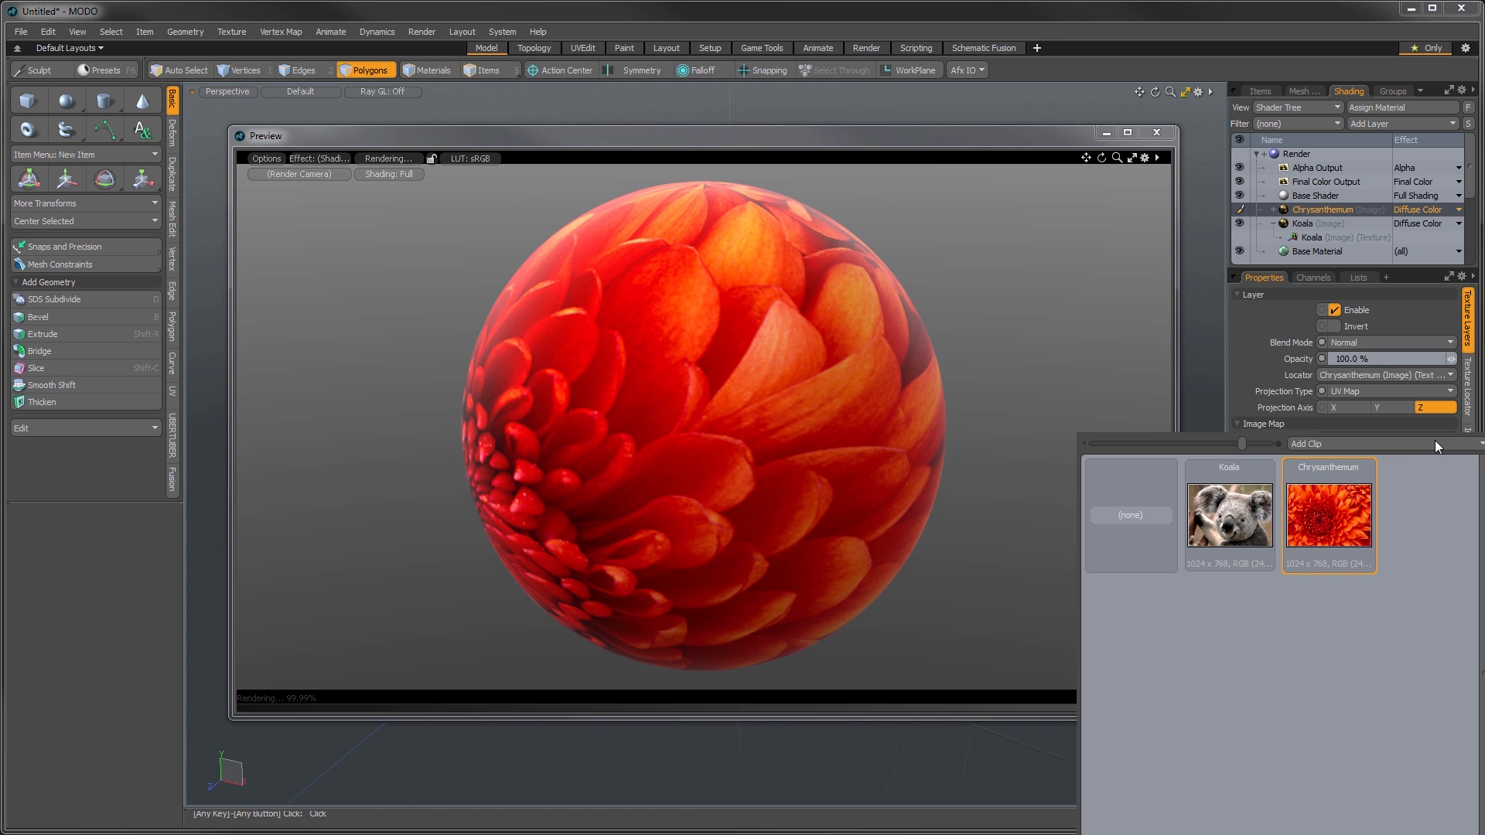
pyautogui.click(1269, 360)
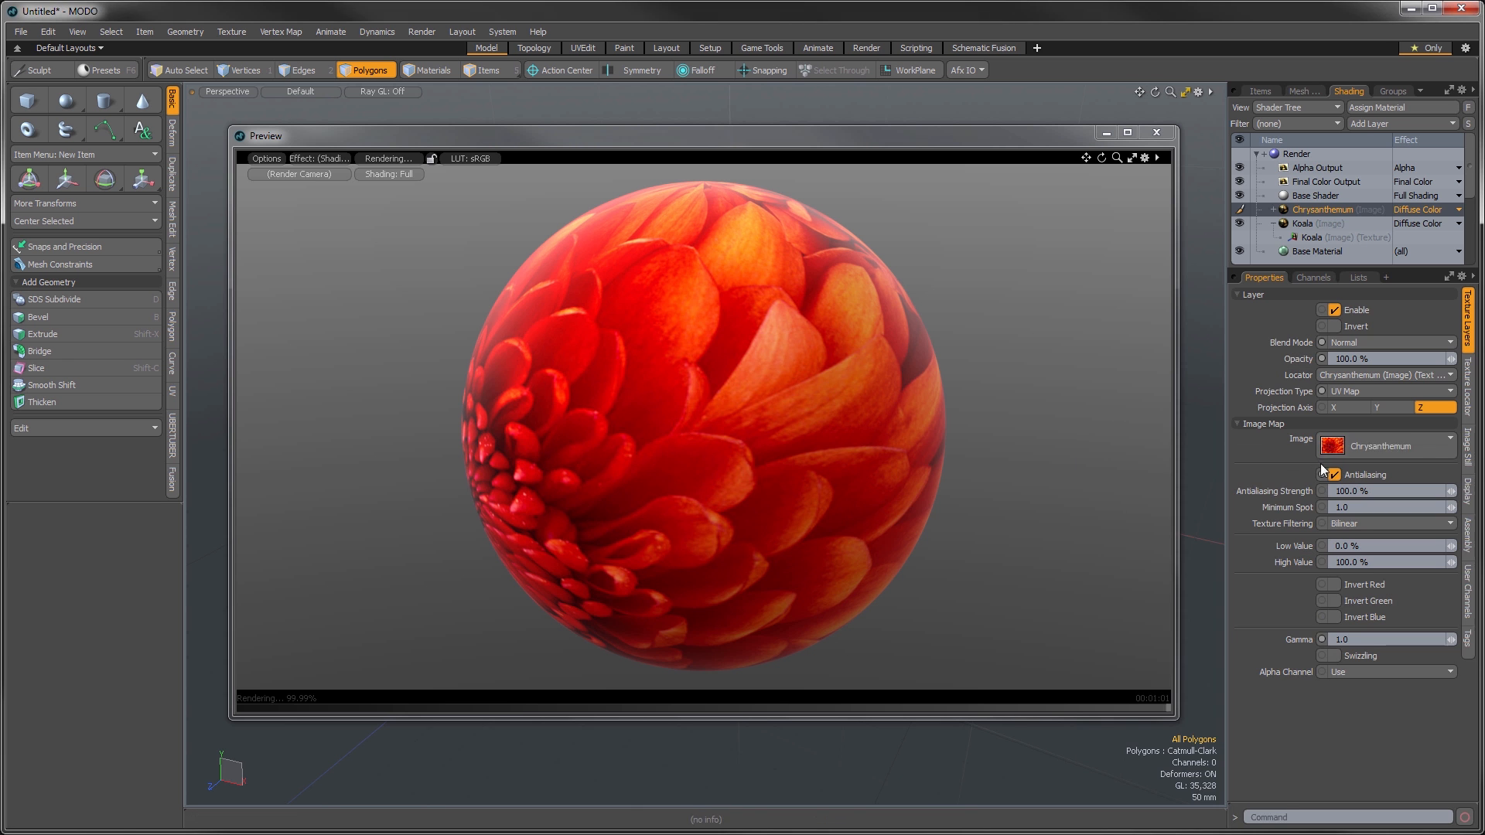
pyautogui.click(1374, 438)
pyautogui.click(1226, 508)
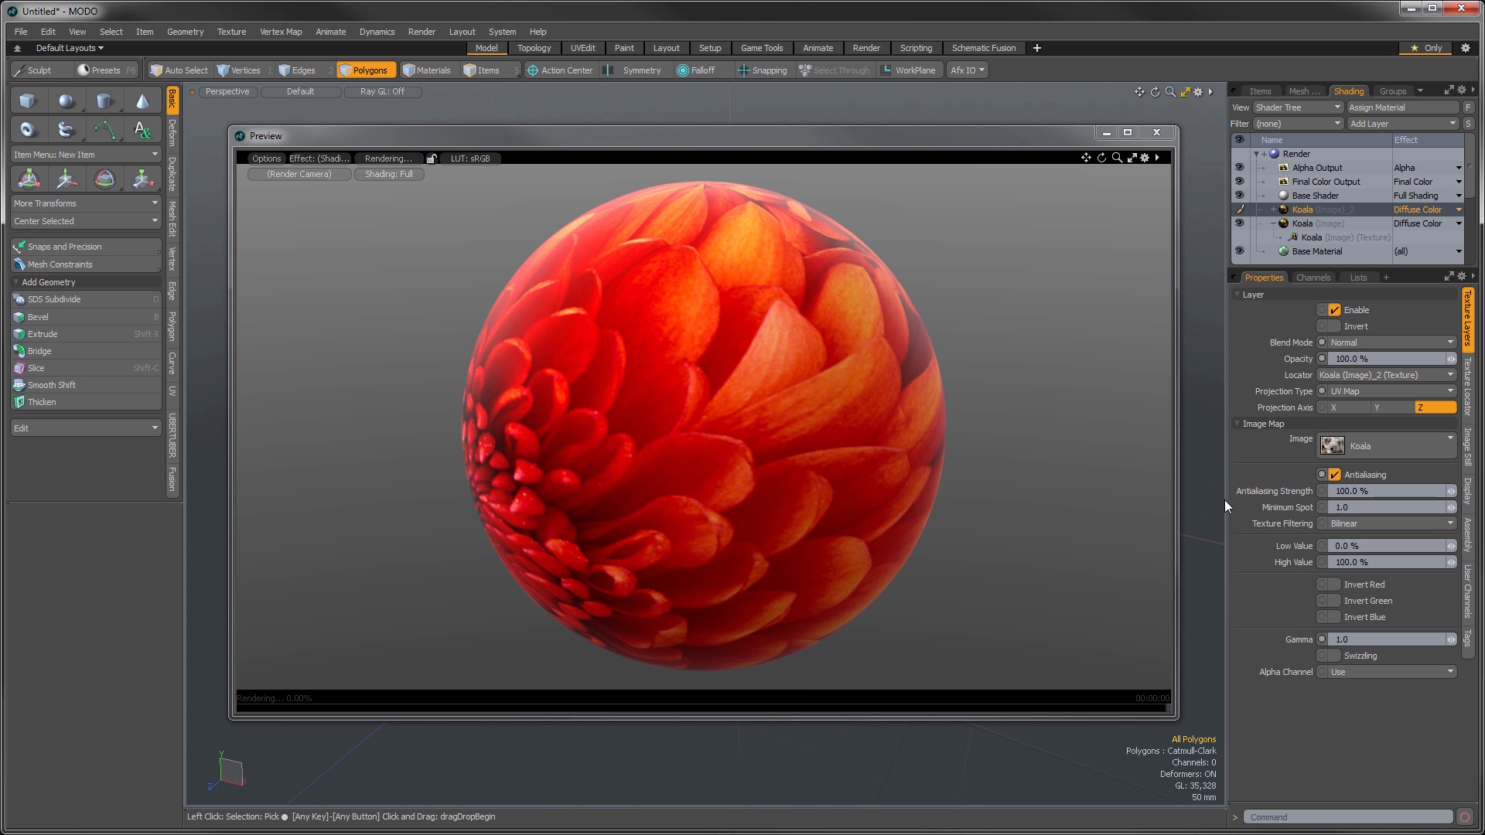
pyautogui.click(1405, 444)
pyautogui.click(1339, 519)
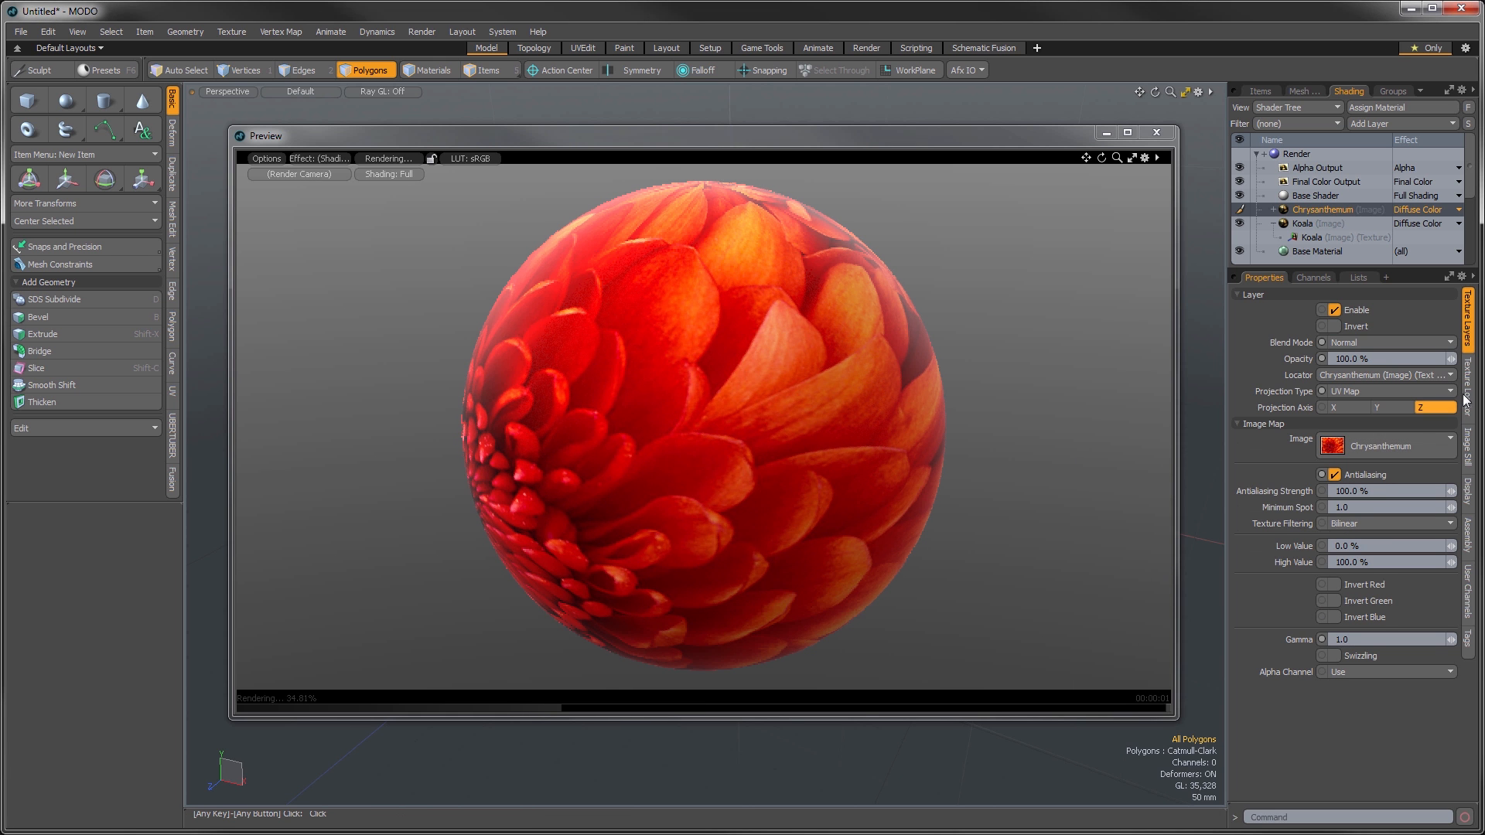
# - Swap the upper image layer's clip to Koala once more and return it to Chrysanthemum
pyautogui.click(1416, 446)
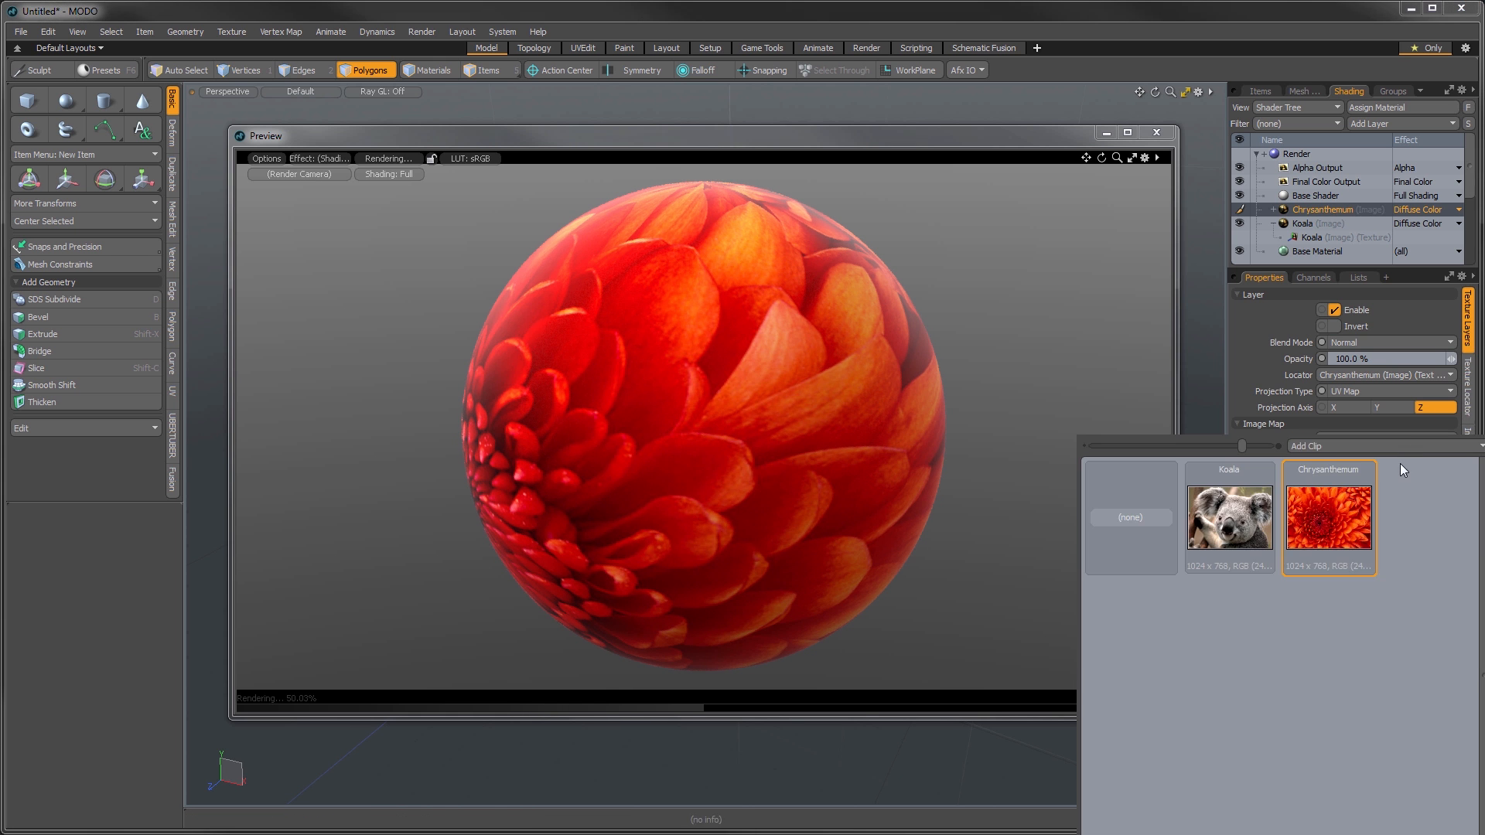
pyautogui.click(1264, 517)
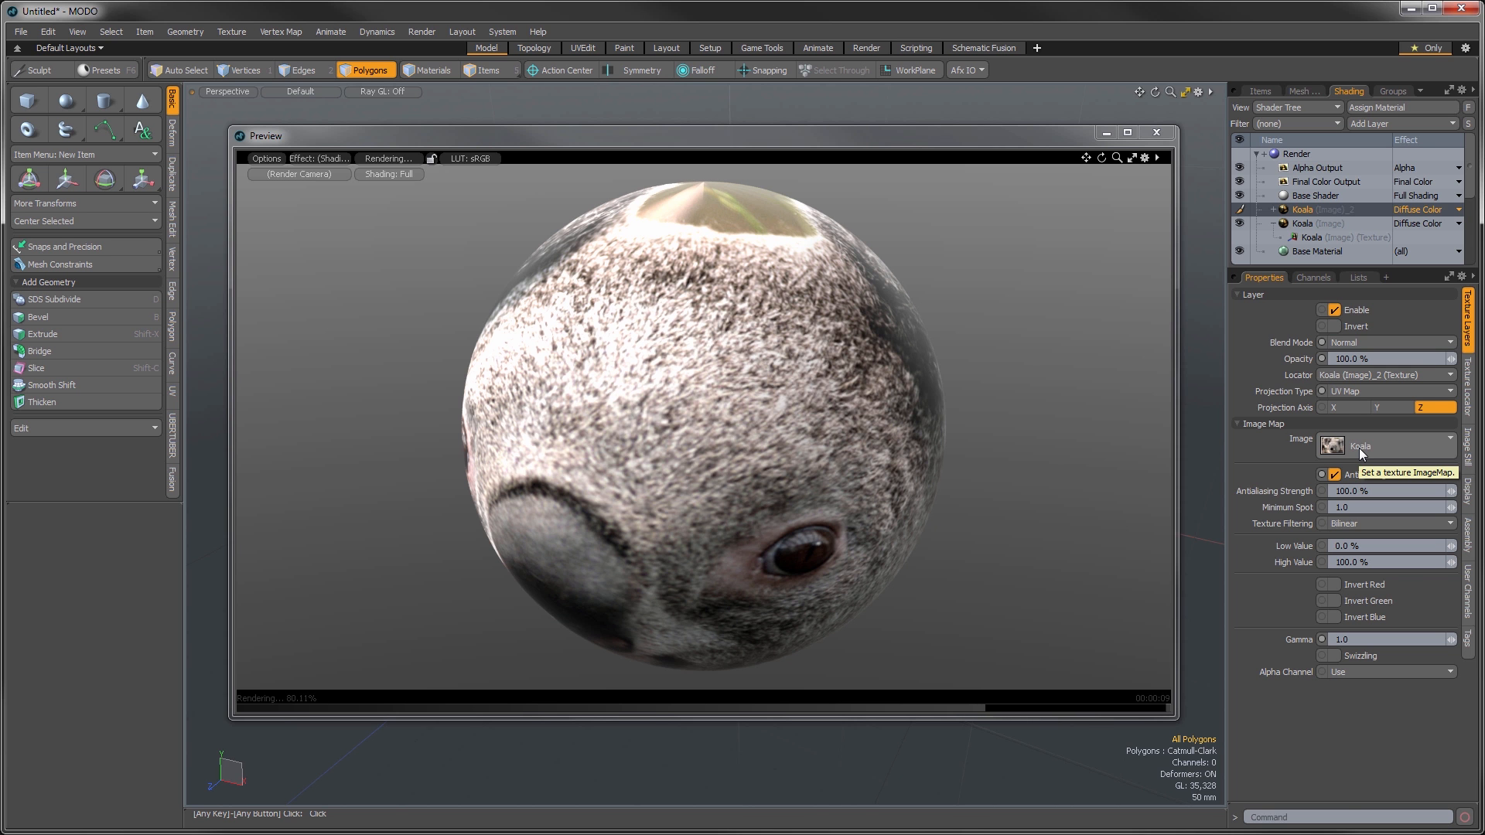
pyautogui.click(1359, 448)
pyautogui.click(1326, 518)
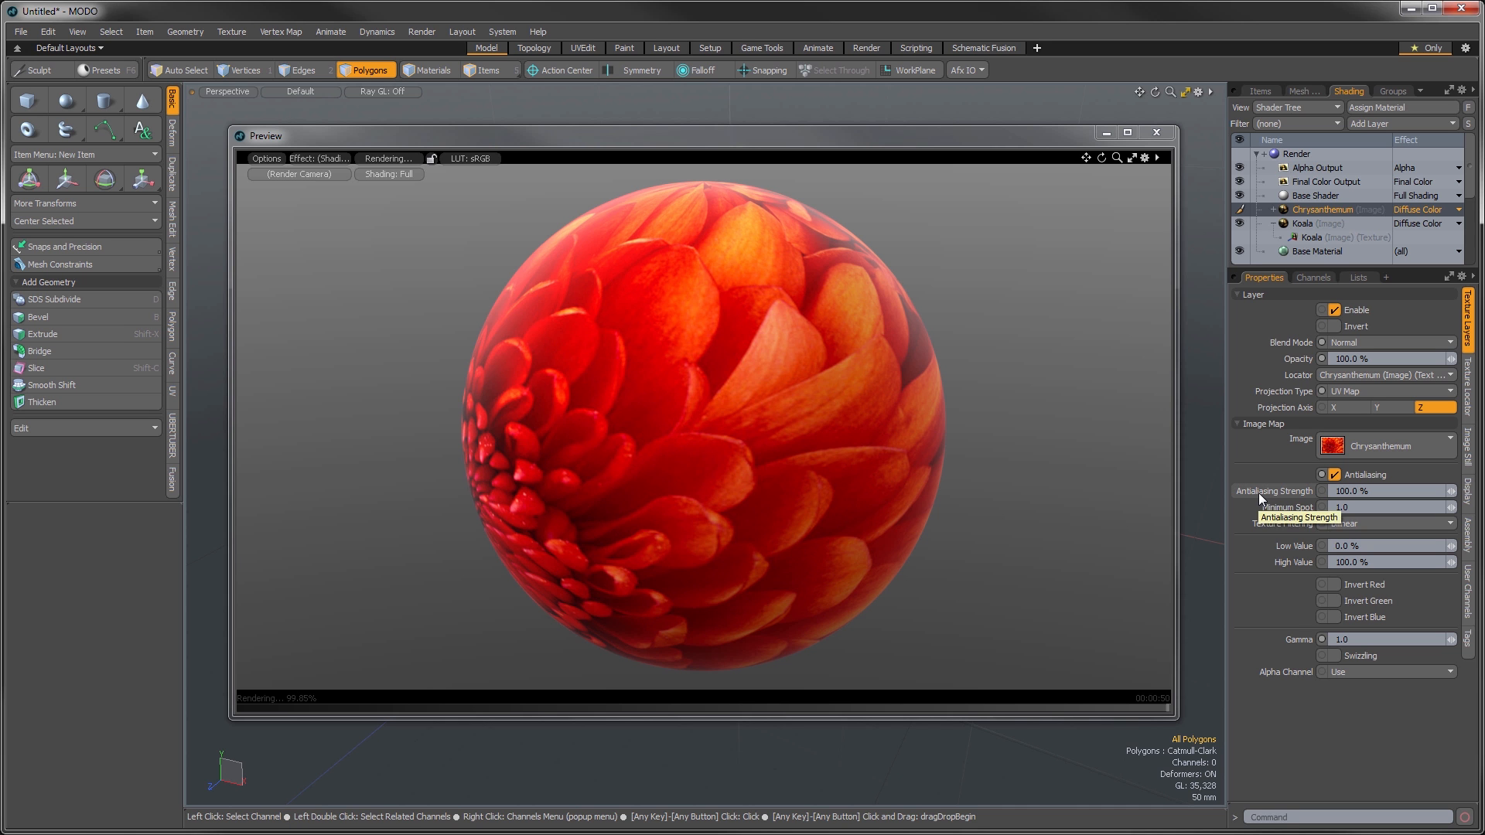
# - Turn off antialiasing for the Chrysanthemum image map
pyautogui.moveTo(1320, 490)
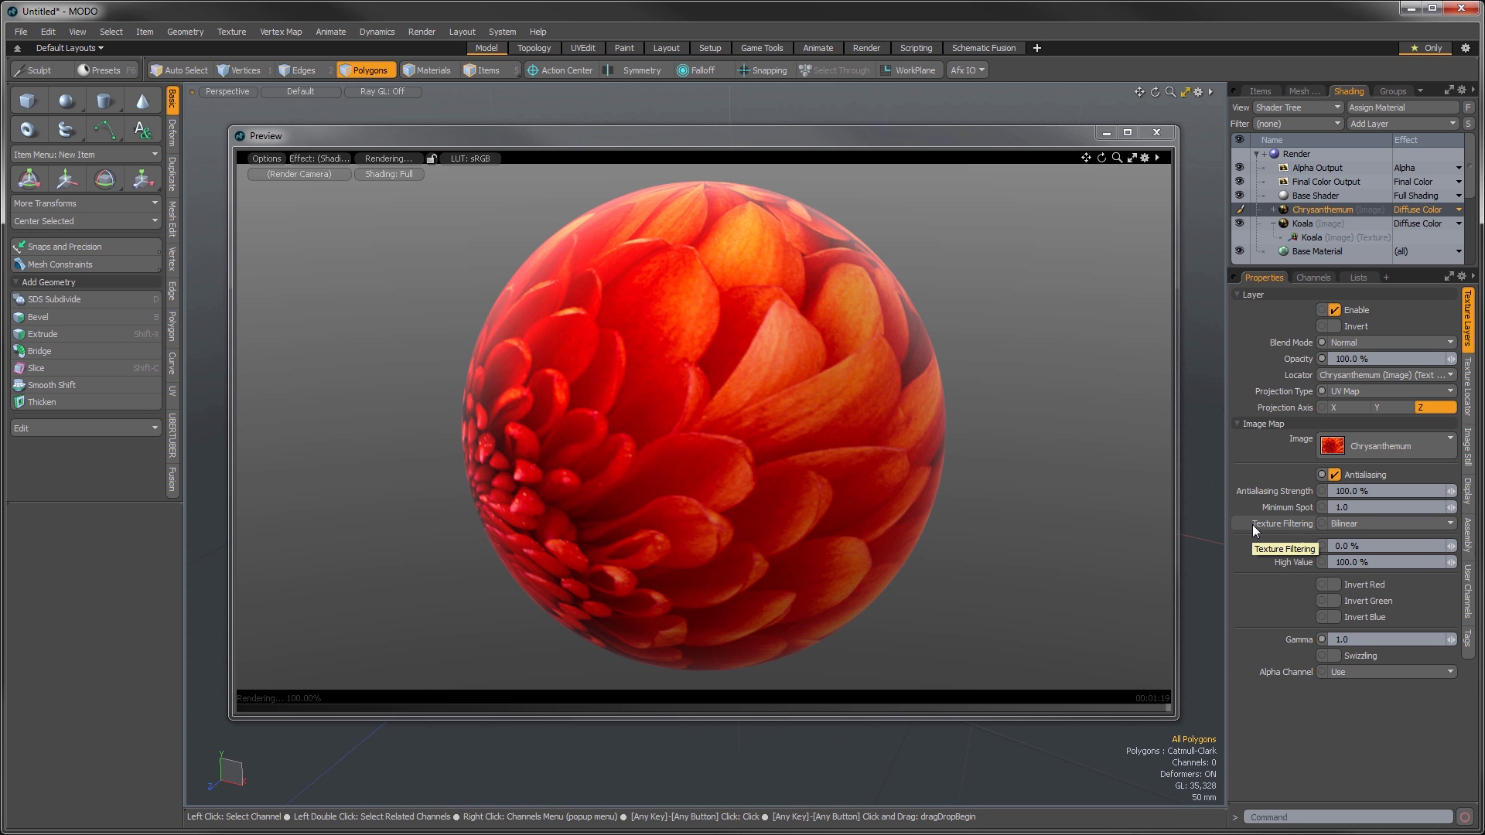
pyautogui.click(1336, 474)
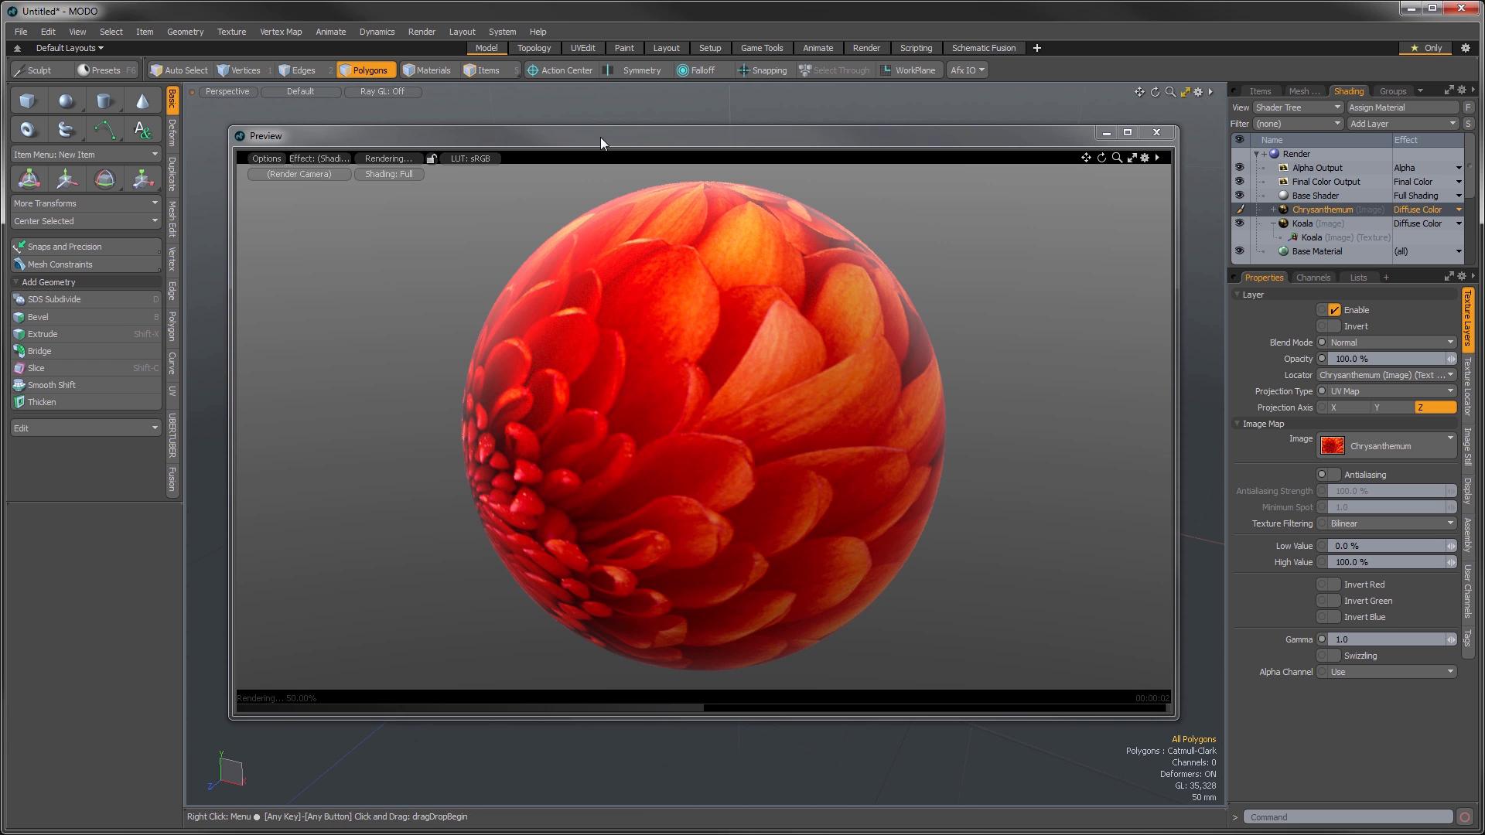
# - Check the default image antialiasing option in the Images & Painting preferences, leaving it as it is
pyautogui.moveTo(601, 136); pyautogui.dragTo(601, 145)
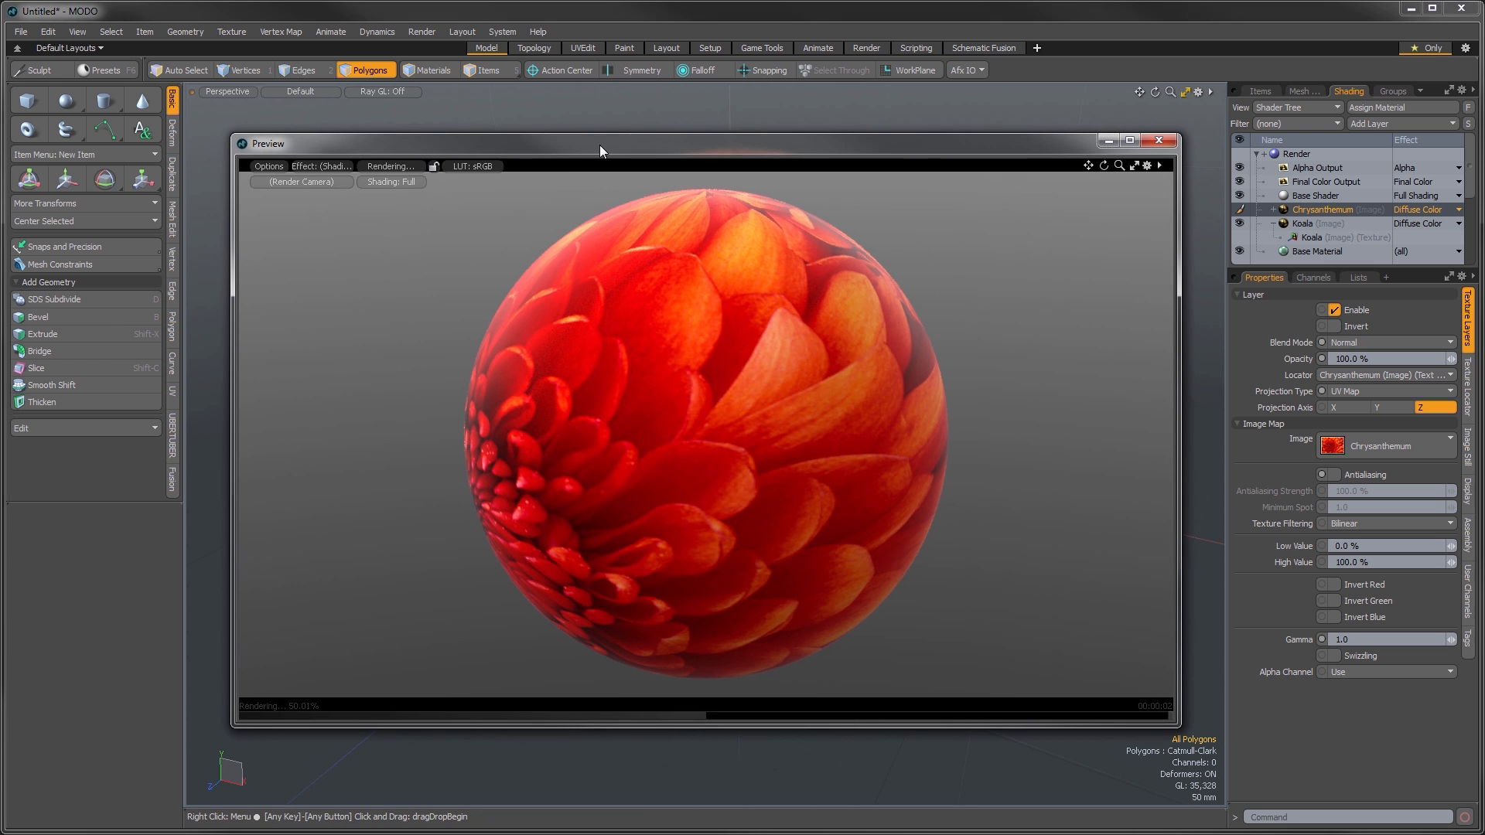
pyautogui.click(513, 30)
pyautogui.click(507, 41)
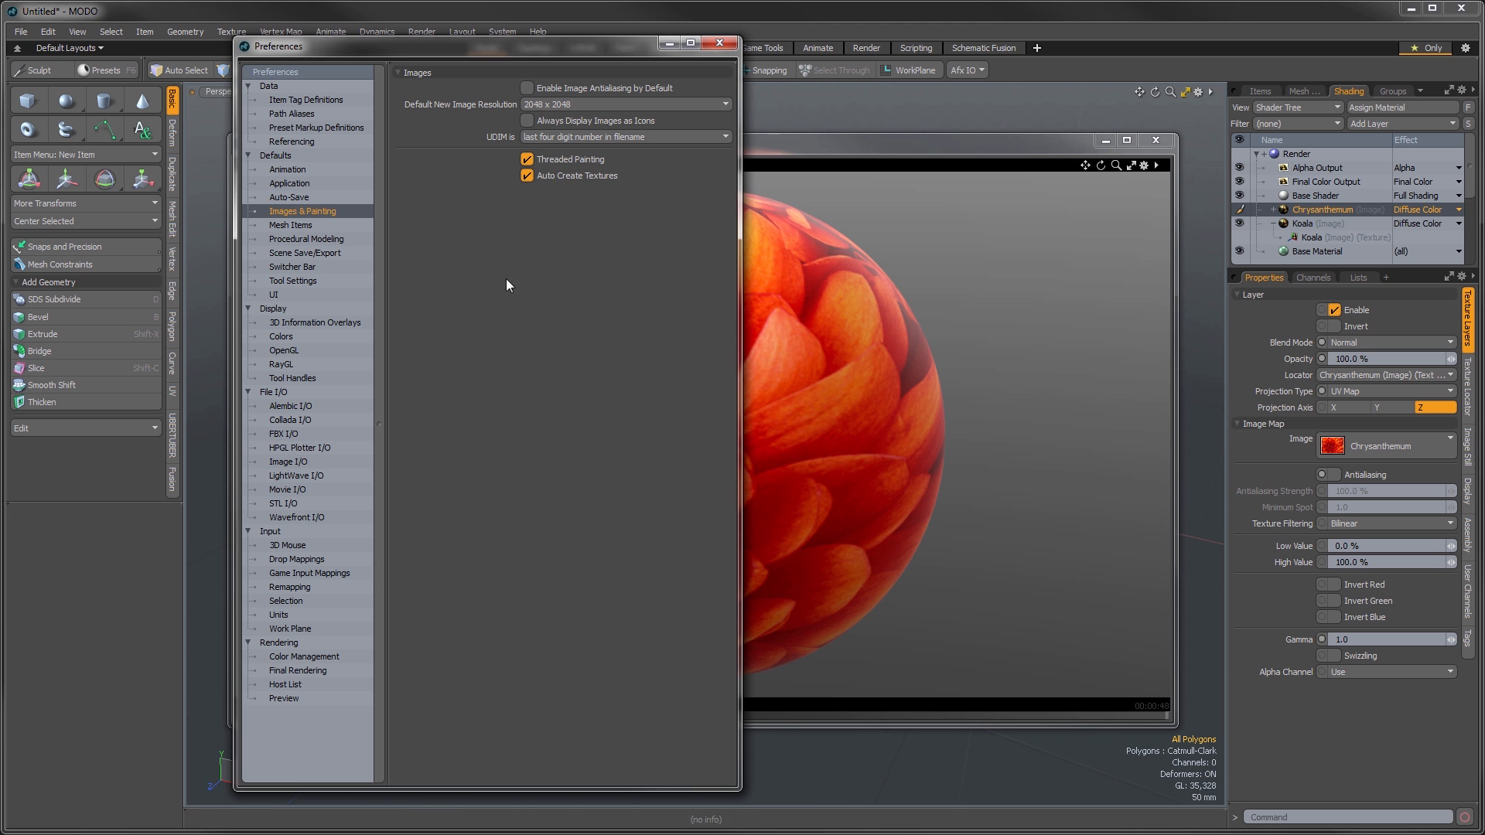
pyautogui.click(720, 42)
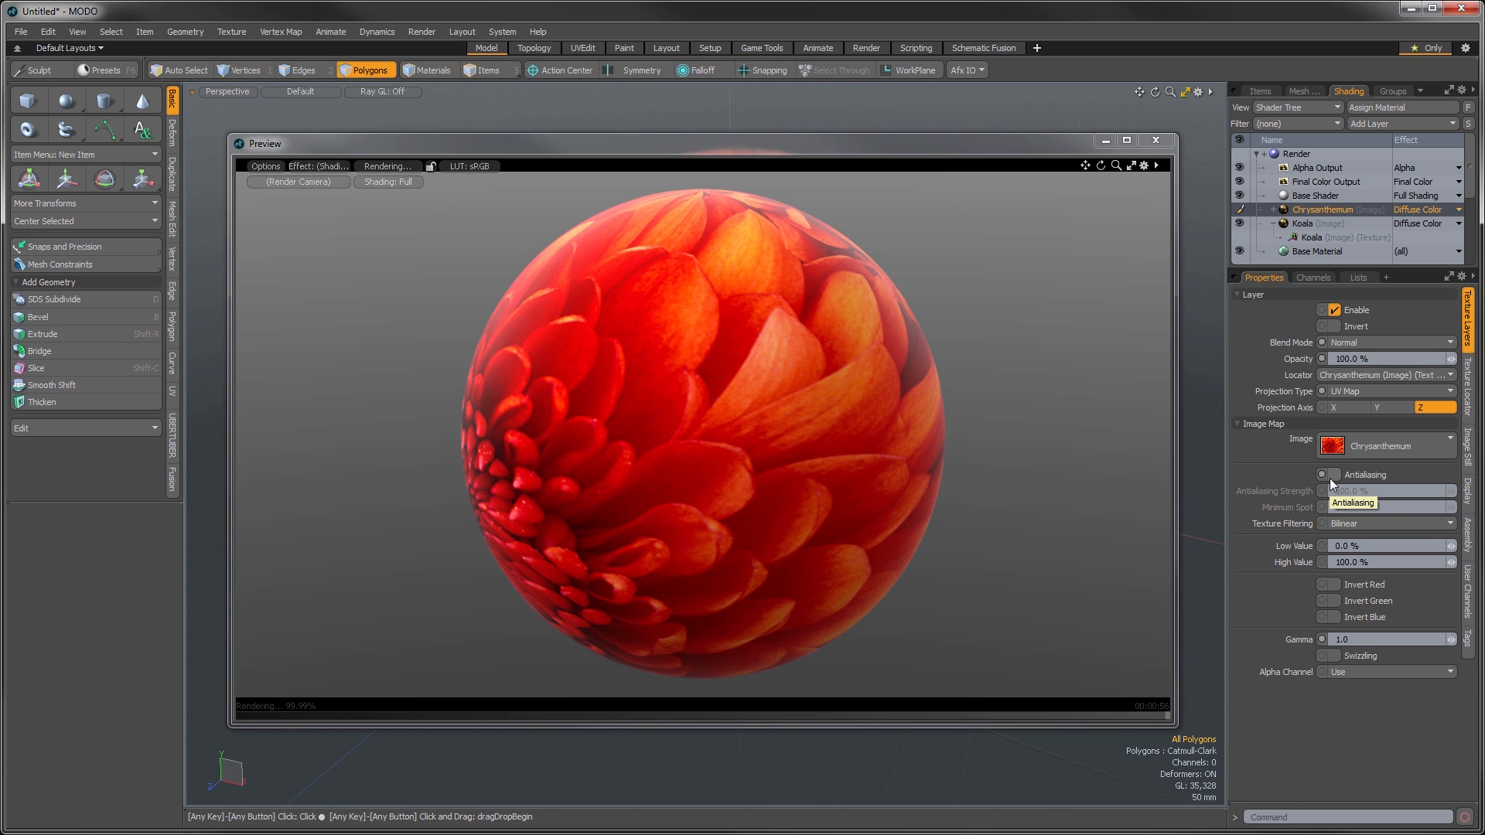
# - Turn on antialiasing for the Chrysanthemum image map and set its Minimum Spot to 30
pyautogui.click(1334, 475)
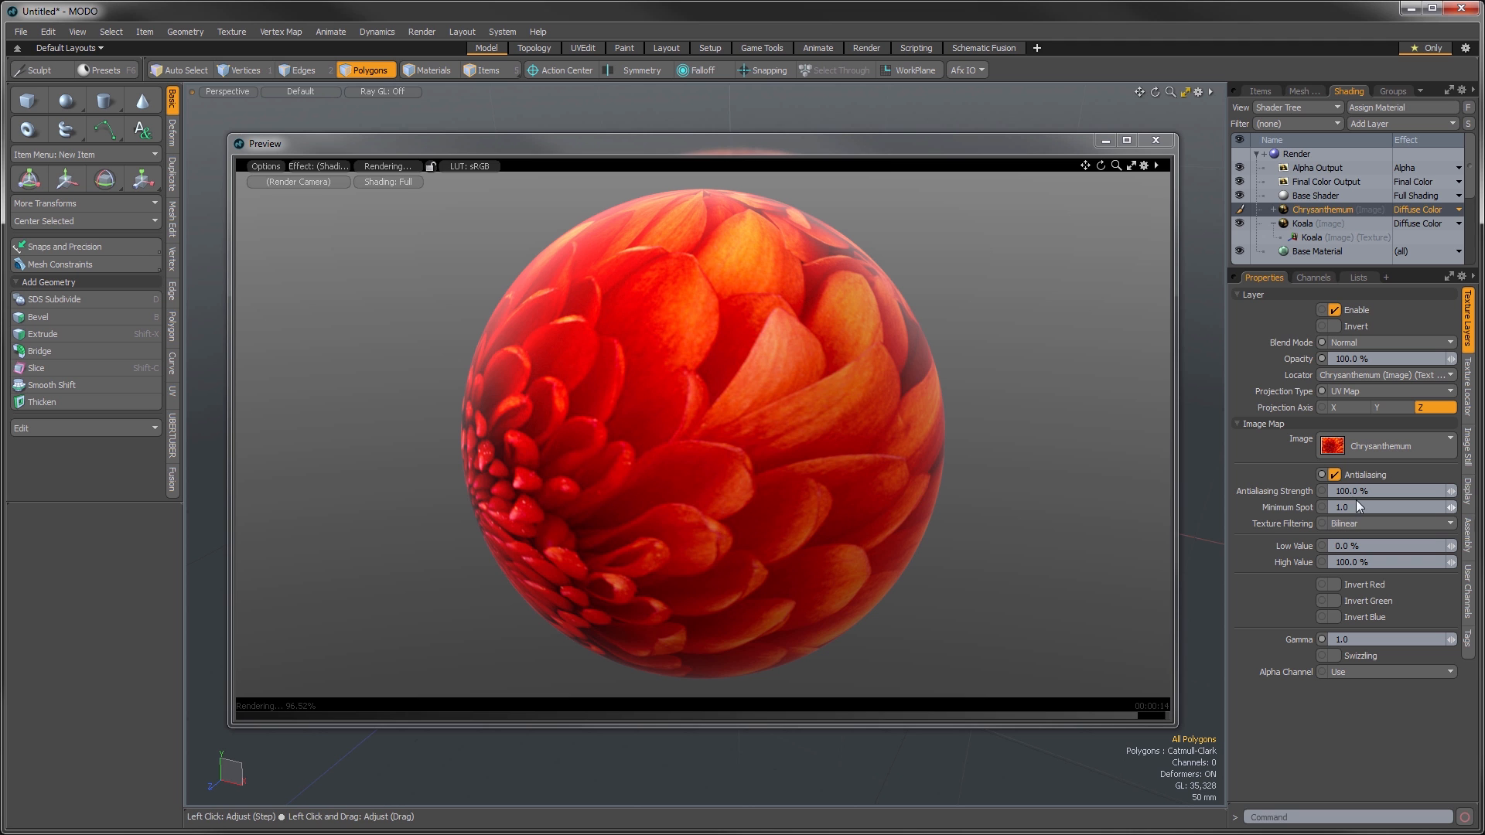
pyautogui.moveTo(1355, 508); pyautogui.dragTo(1318, 511)
pyautogui.write('30')
pyautogui.press('Return')
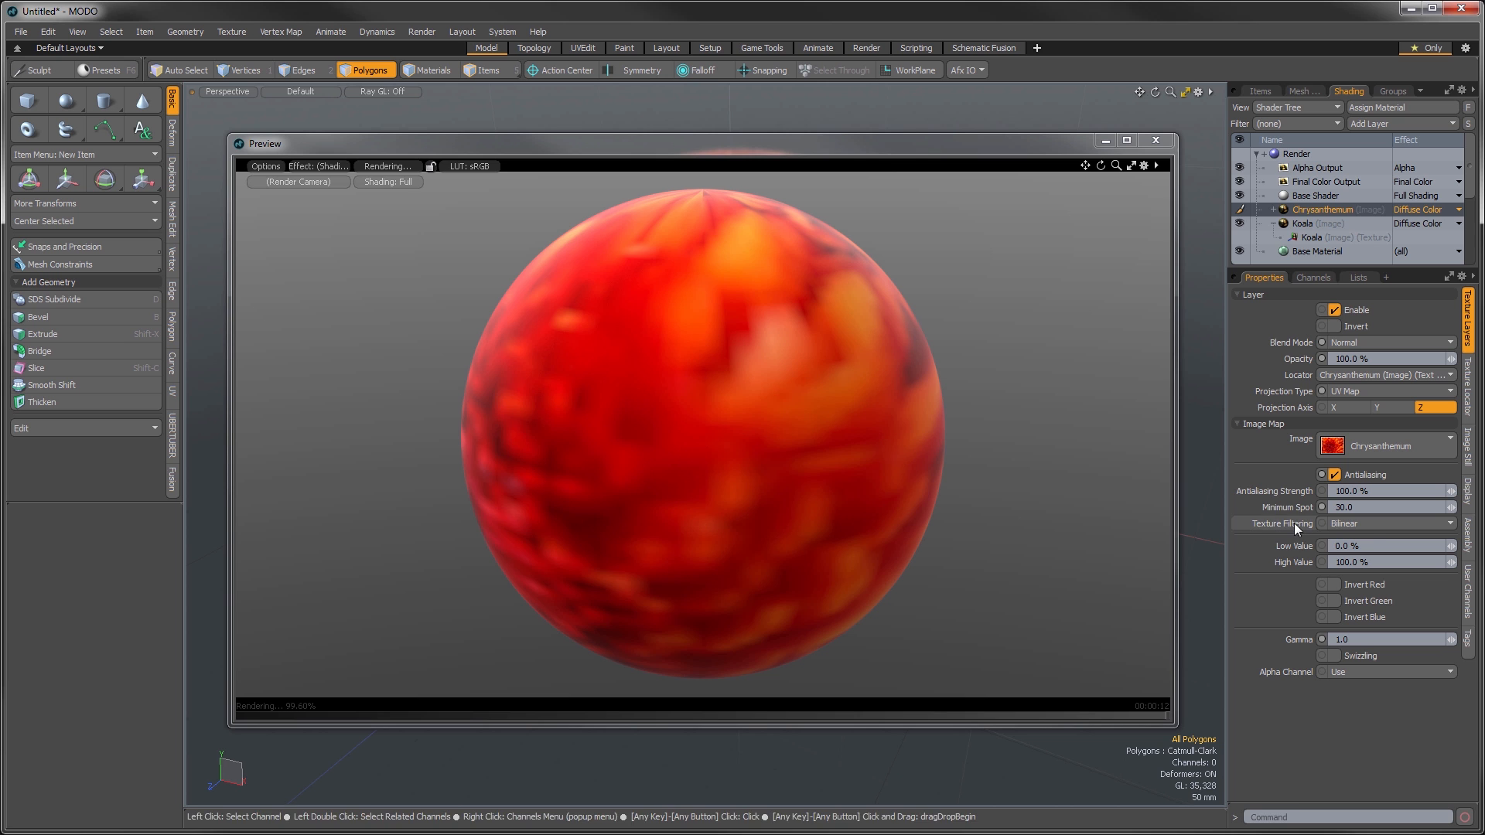
# - Set the Chrysanthemum image map's texture filtering to Bicubic and turn its antialiasing off
pyautogui.click(1358, 523)
pyautogui.click(1360, 535)
pyautogui.click(1362, 524)
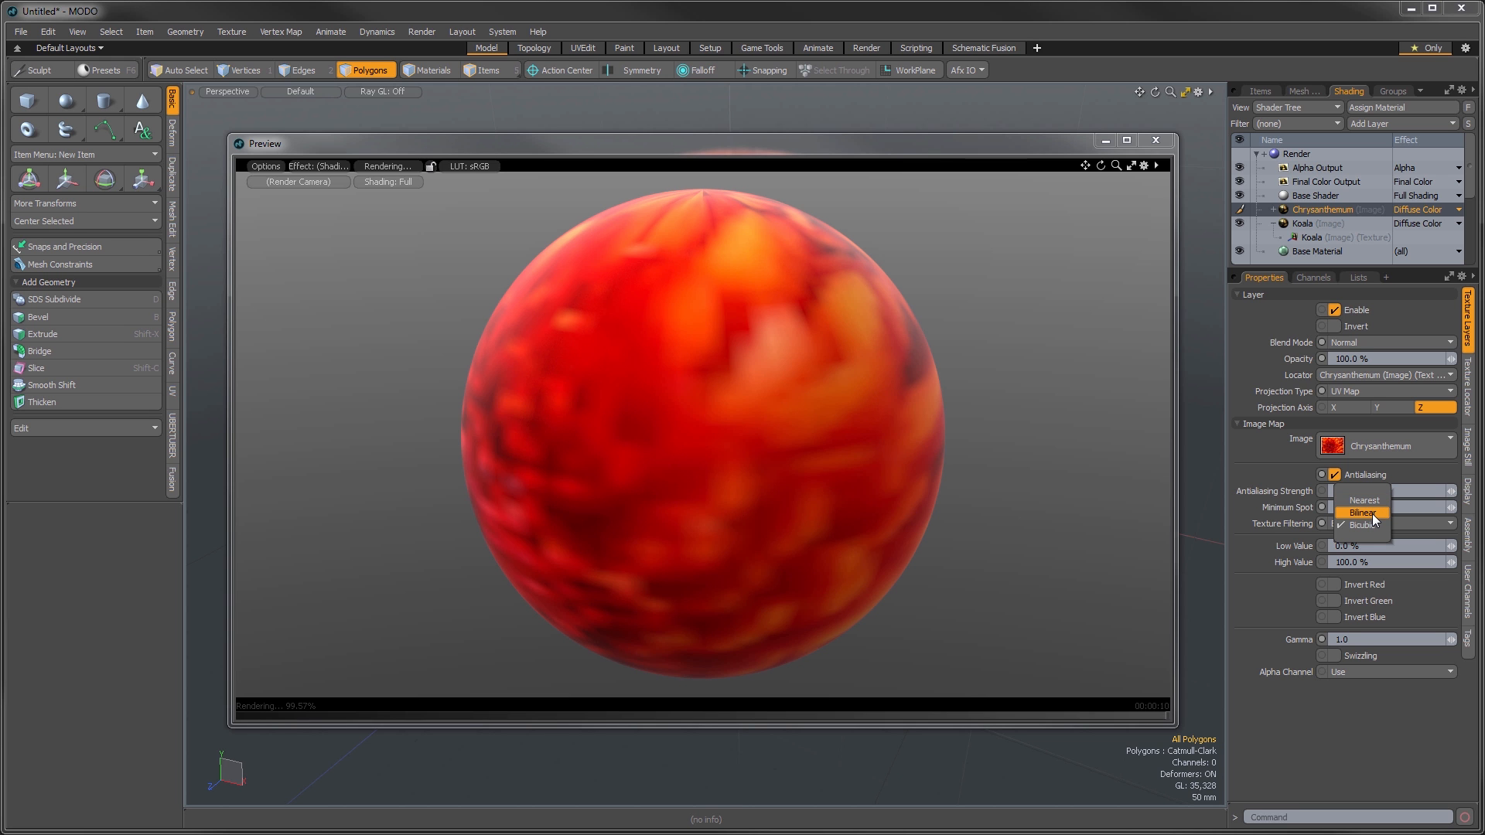
pyautogui.click(1335, 729)
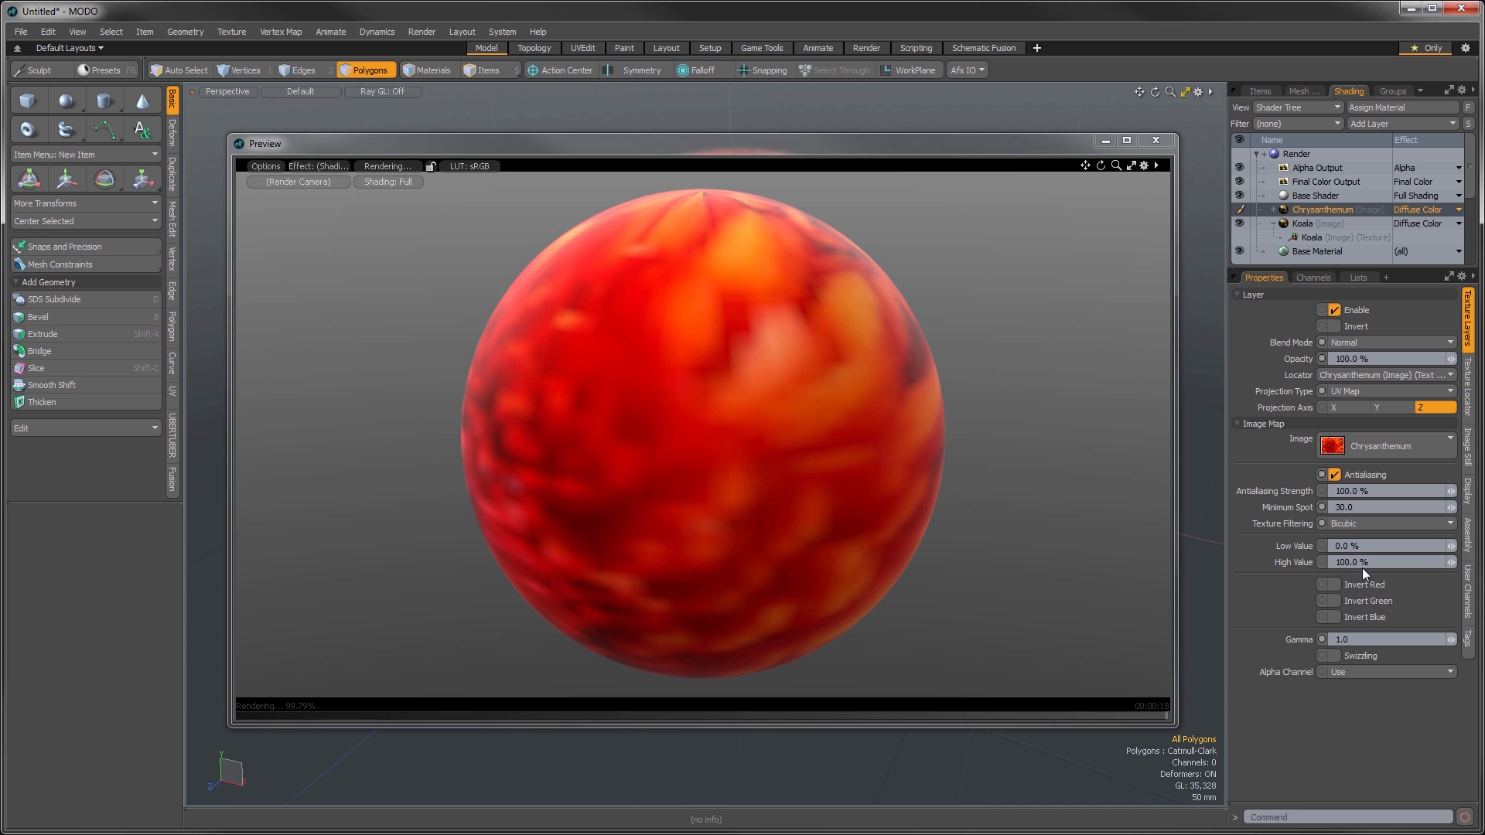
pyautogui.click(1357, 522)
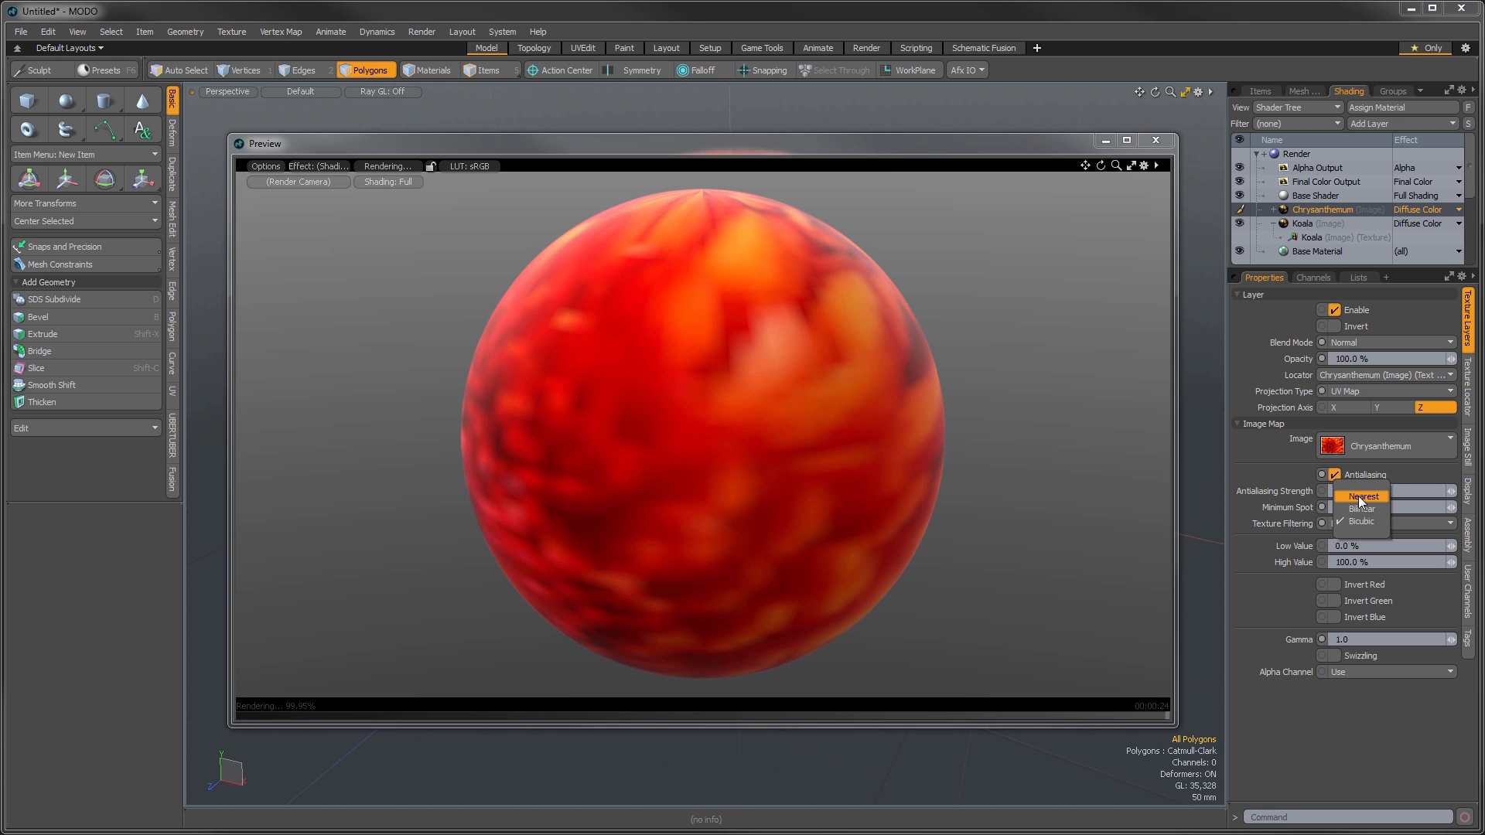
pyautogui.click(1344, 758)
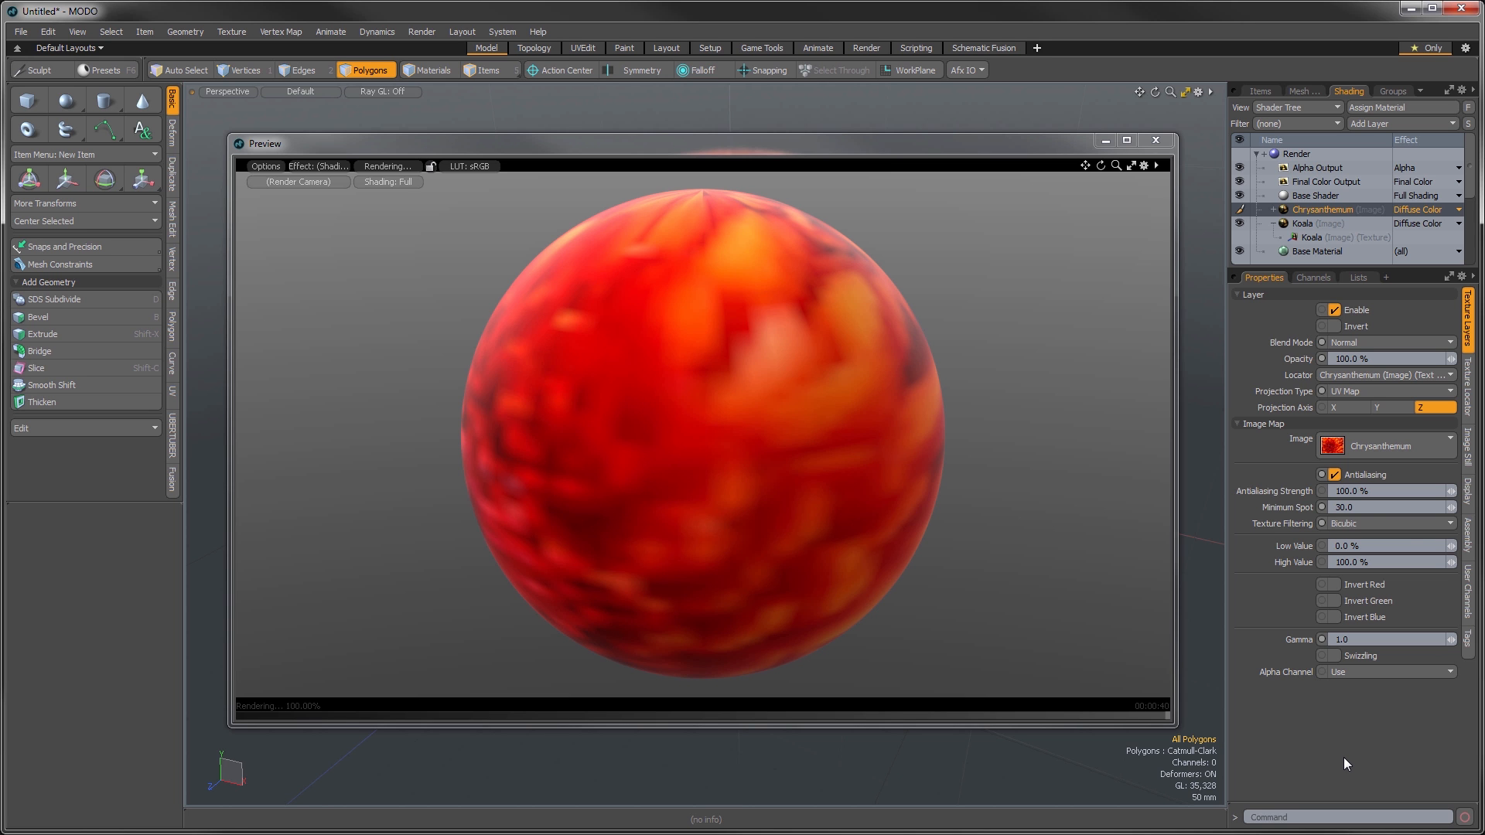
pyautogui.click(1355, 526)
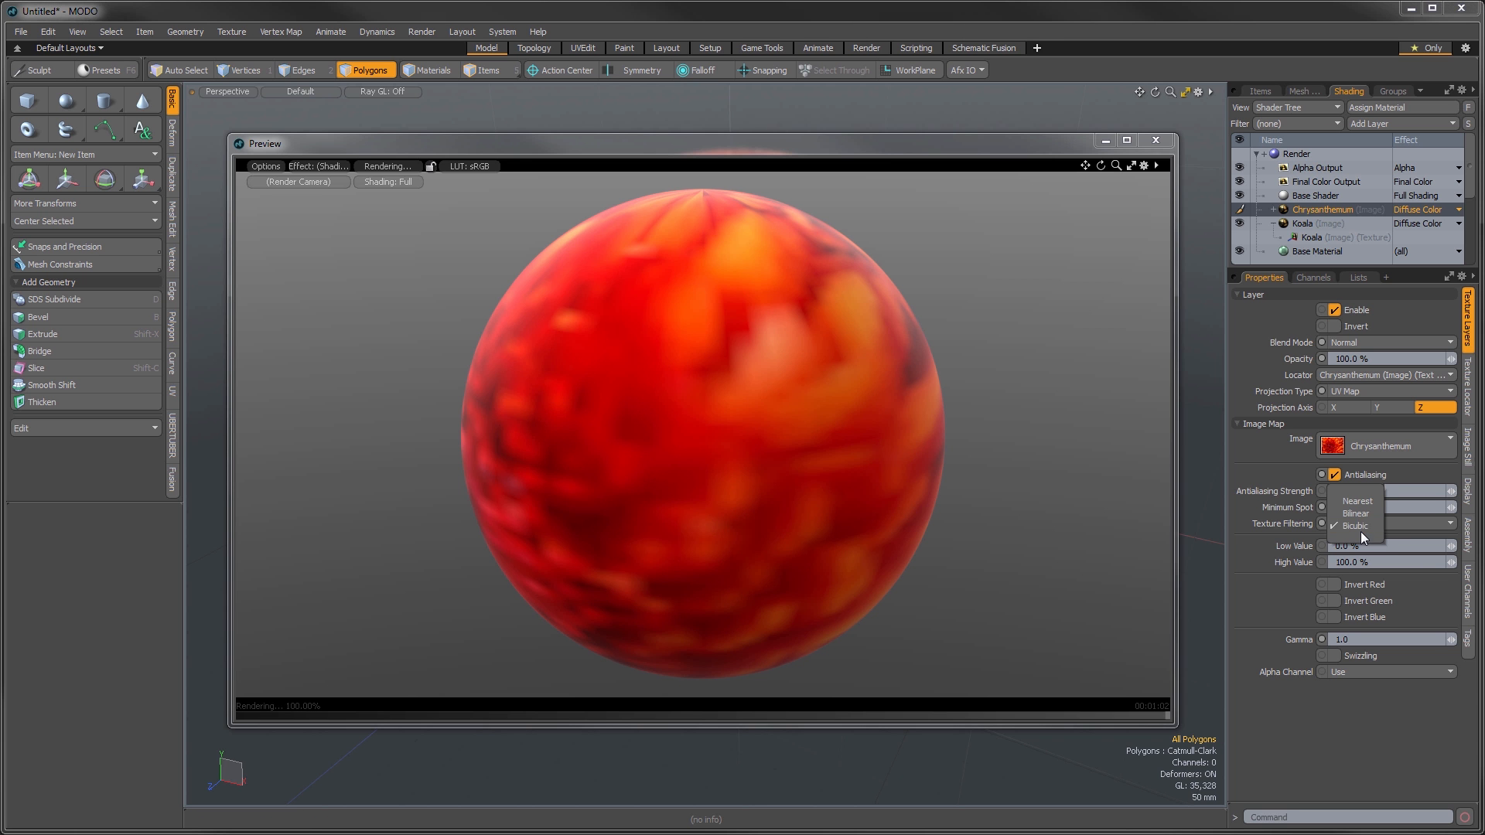
pyautogui.click(1372, 533)
pyautogui.click(1335, 475)
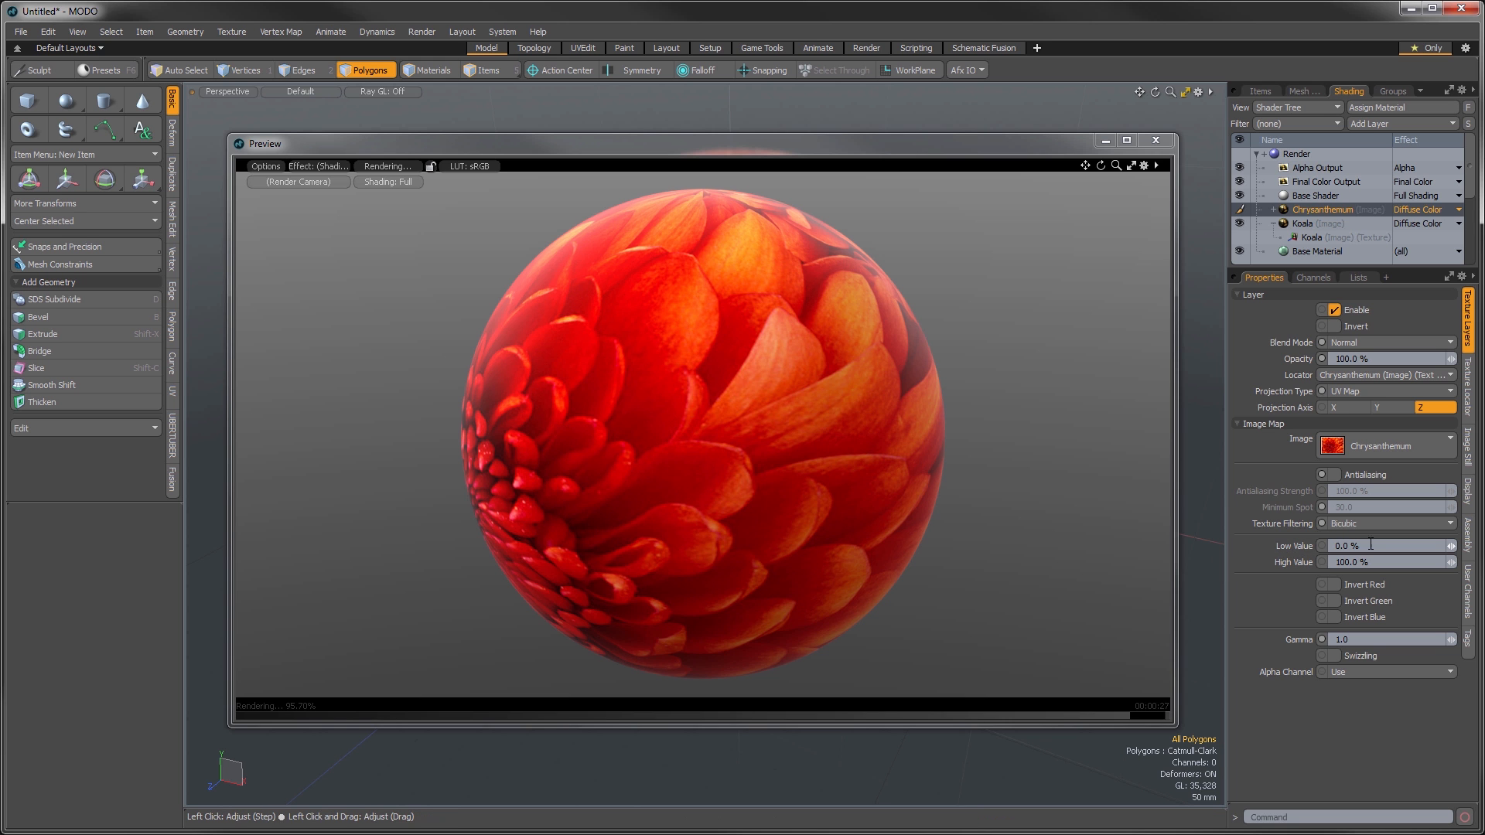
# - Raise the Chrysanthemum image map's High Value to 200%, then restore it to 100%
pyautogui.moveTo(1321, 551)
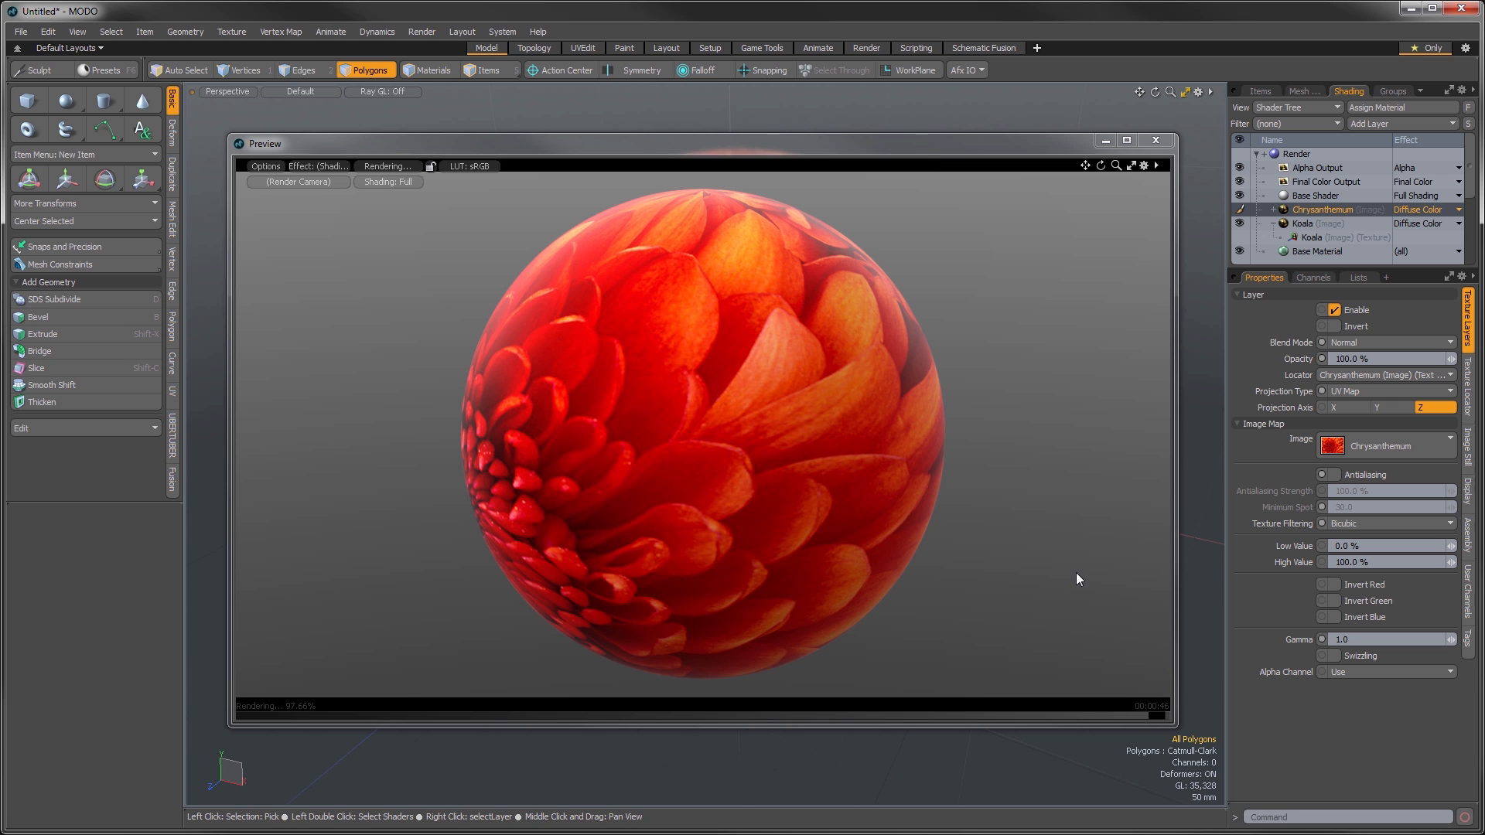
pyautogui.click(1323, 564)
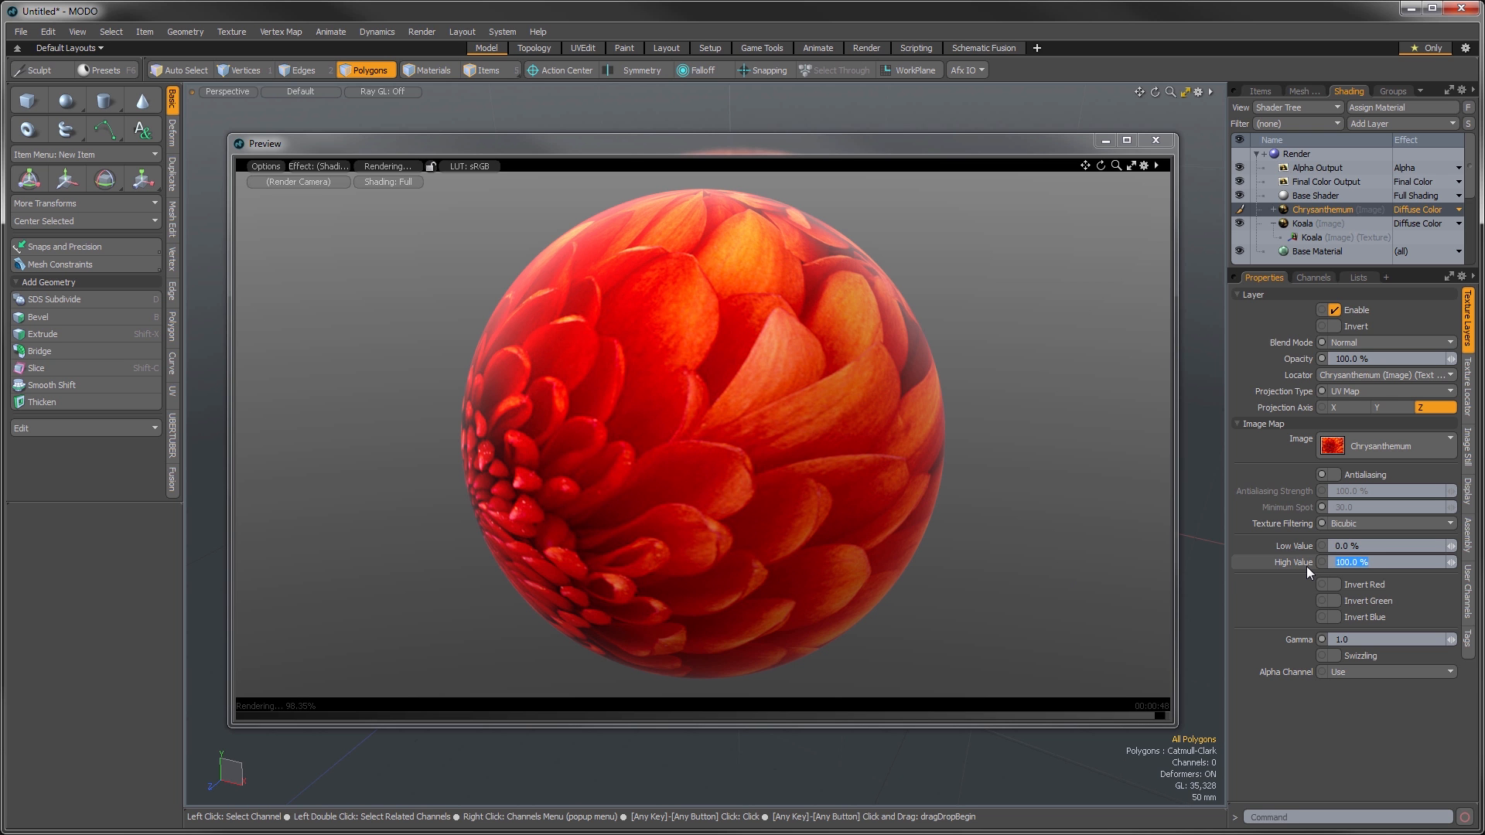
pyautogui.write('200')
pyautogui.press('Return')
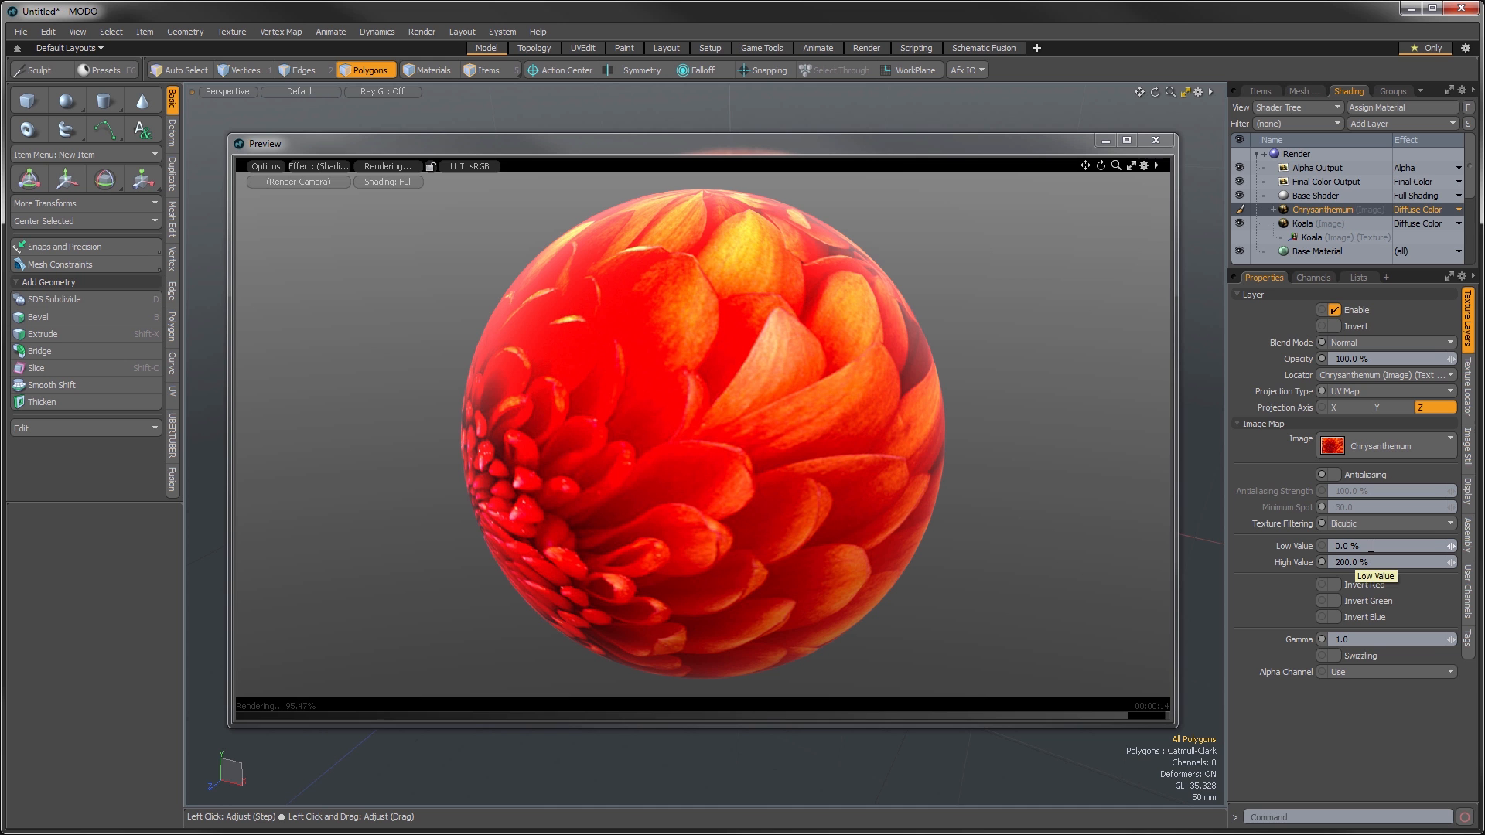
pyautogui.click(1377, 563)
pyautogui.write('100')
pyautogui.press('Return')
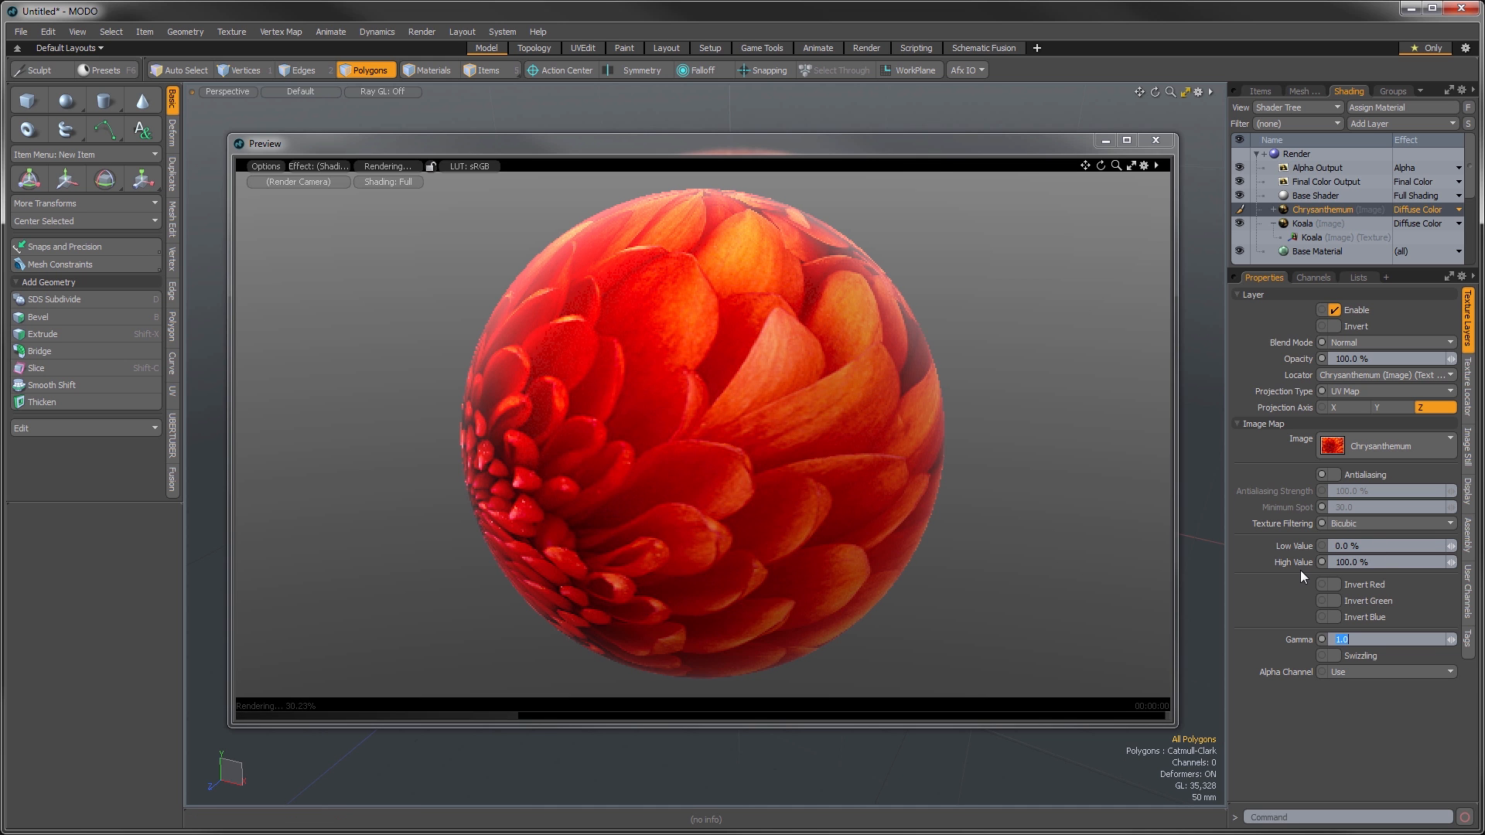
# - Lower the Chrysanthemum image map's Low Value to -100%, then restore it to 0%
pyautogui.hotkey('shift', 'Tab')
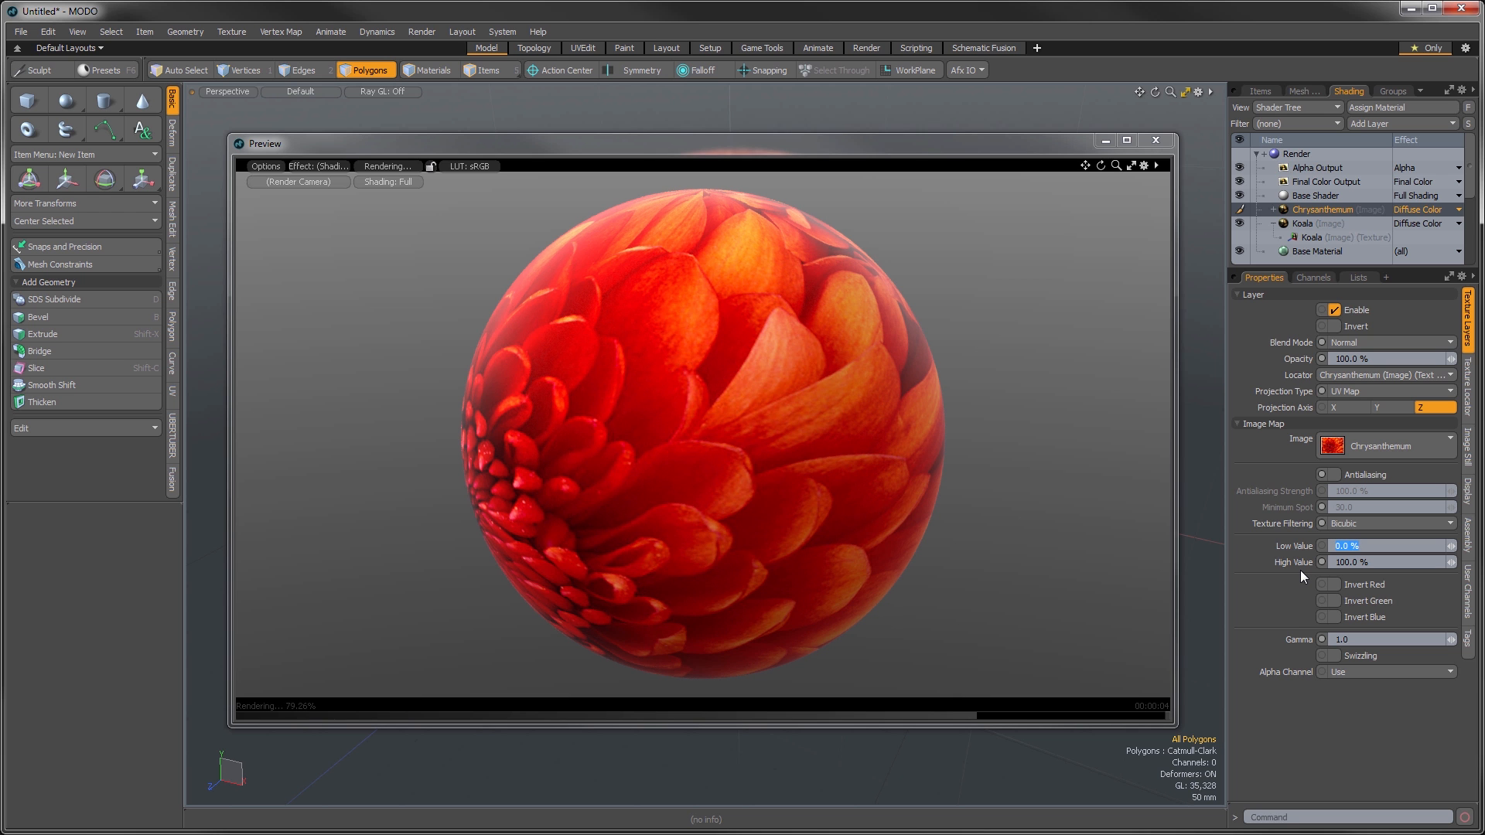
pyautogui.write('-100')
pyautogui.press('Return')
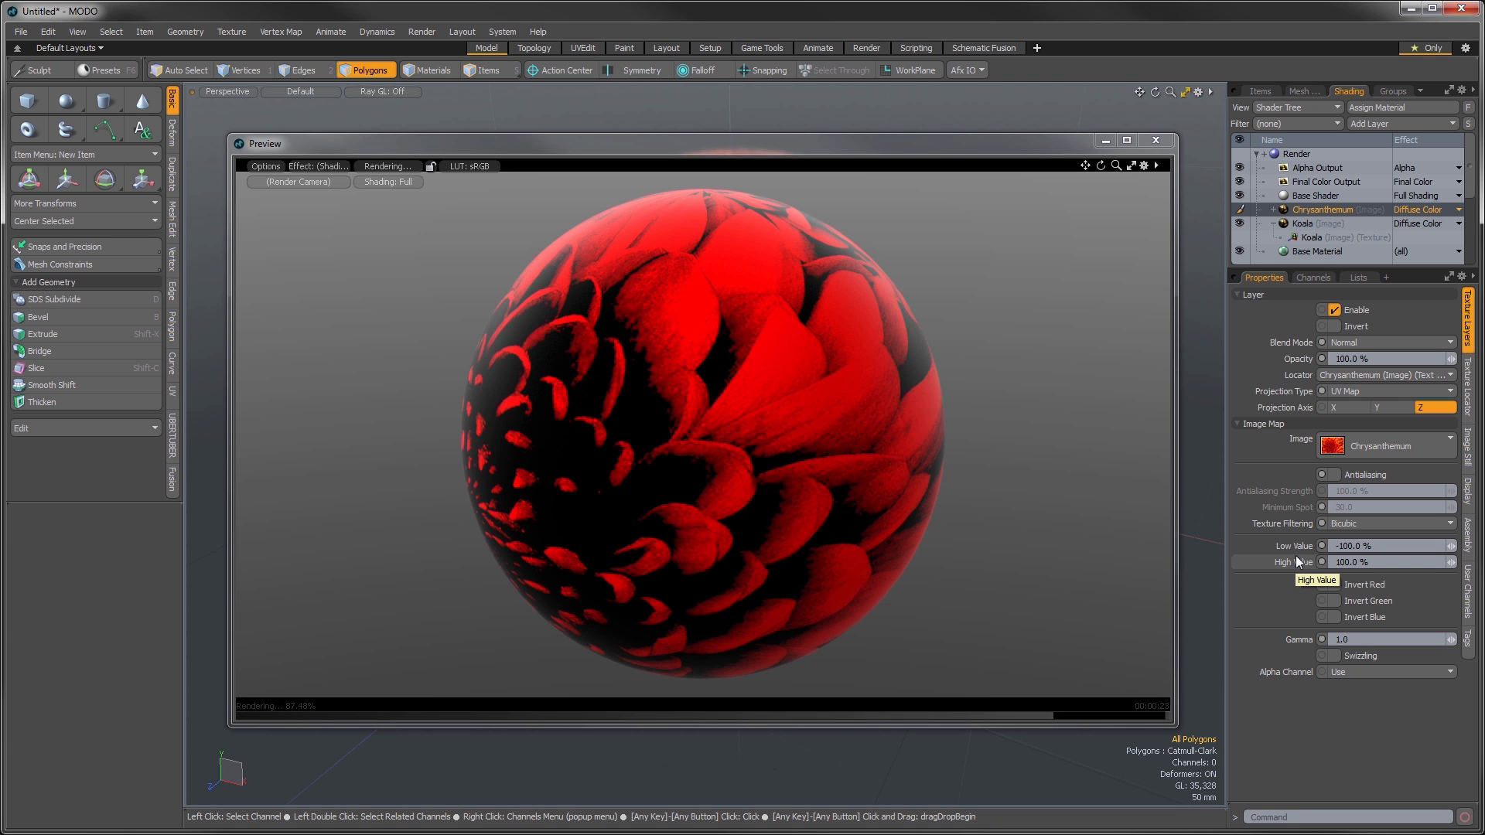
pyautogui.click(1381, 546)
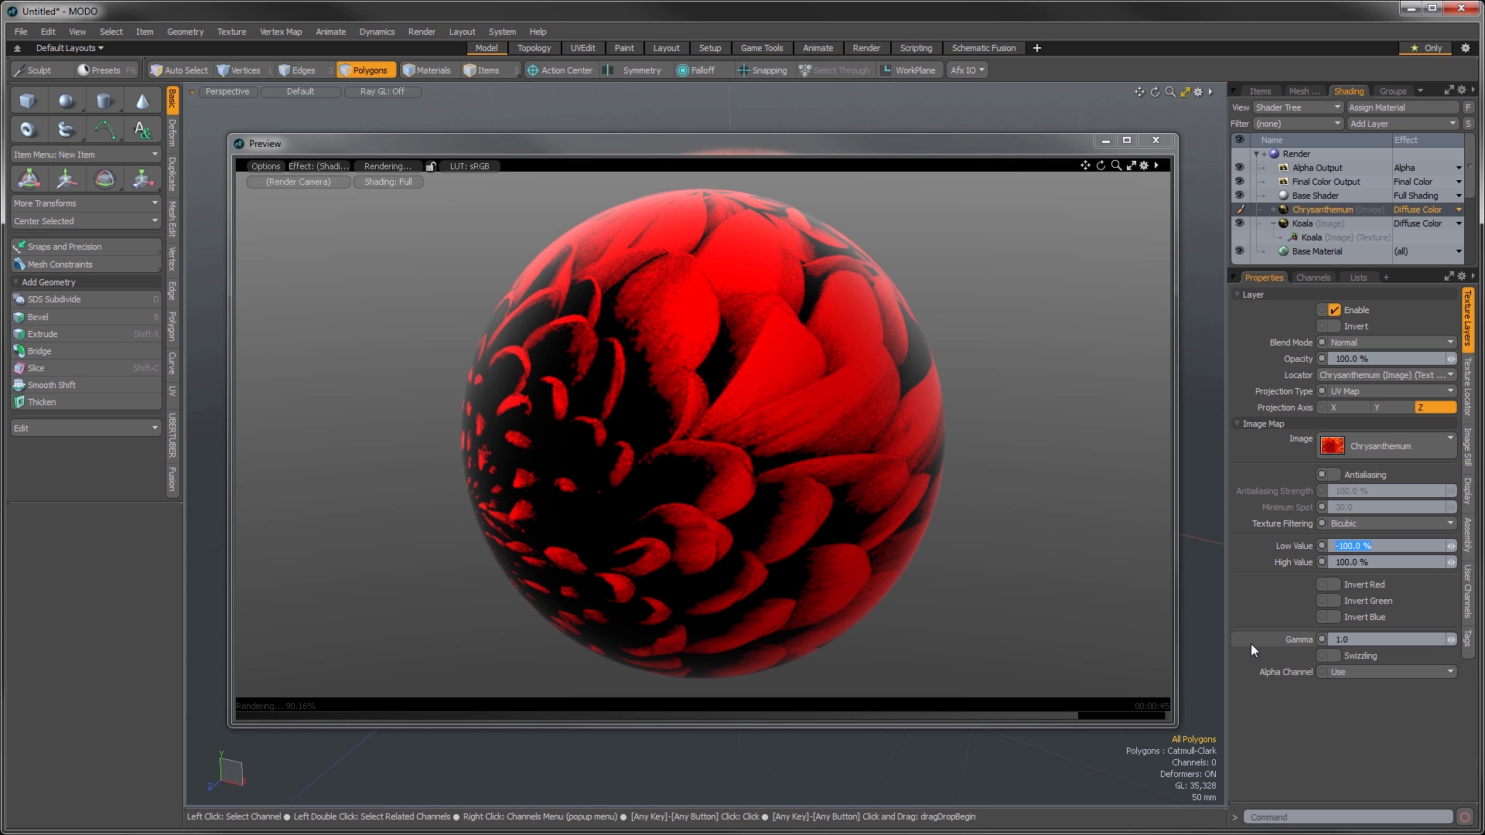
pyautogui.write('0')
pyautogui.press('Tab')
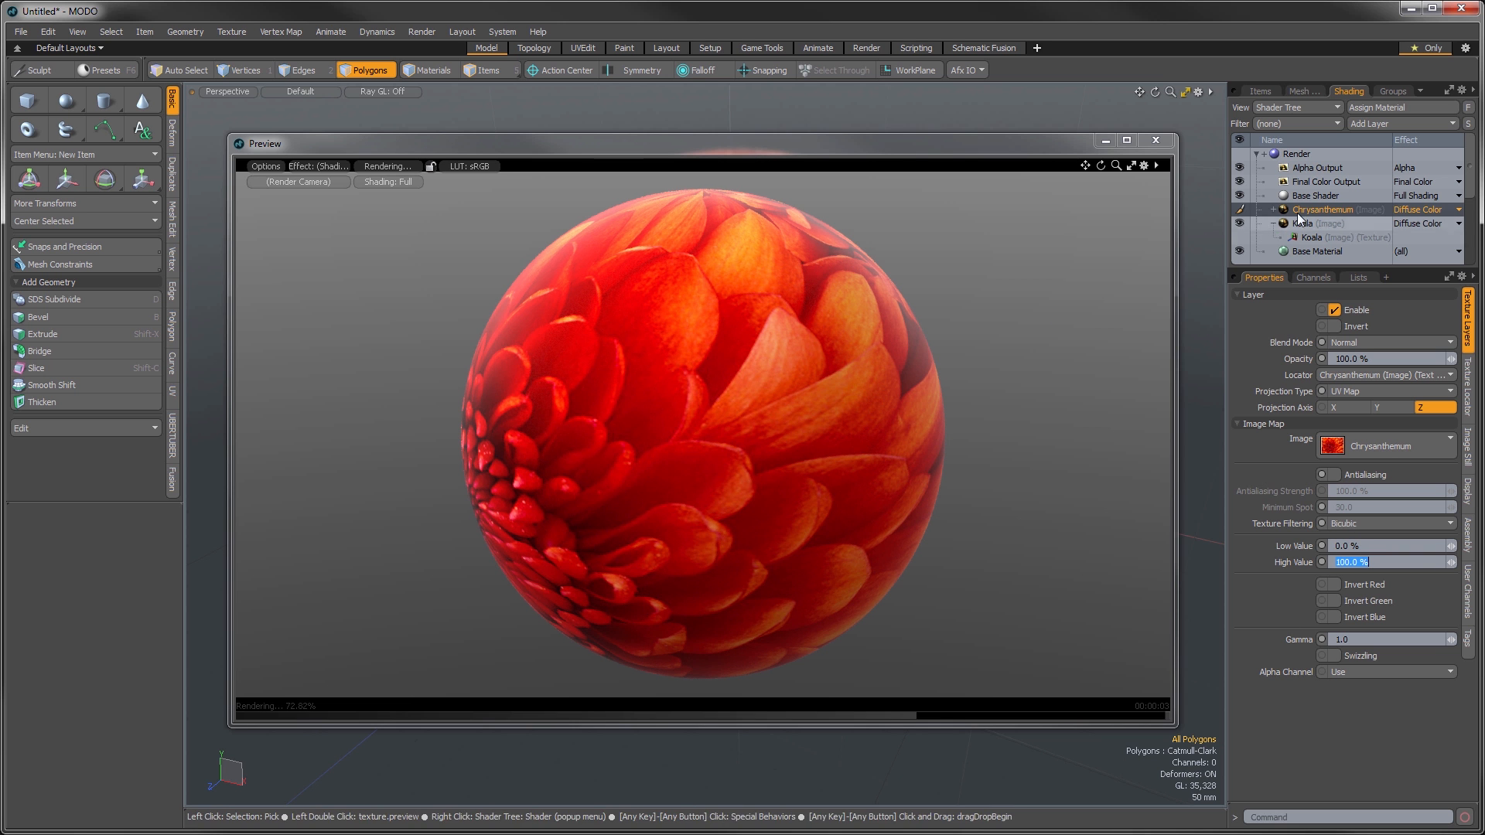
# - Add a Noise texture layer above the Chrysanthemum layer and set its effect to Displacement
pyautogui.moveTo(919, 145); pyautogui.dragTo(923, 129)
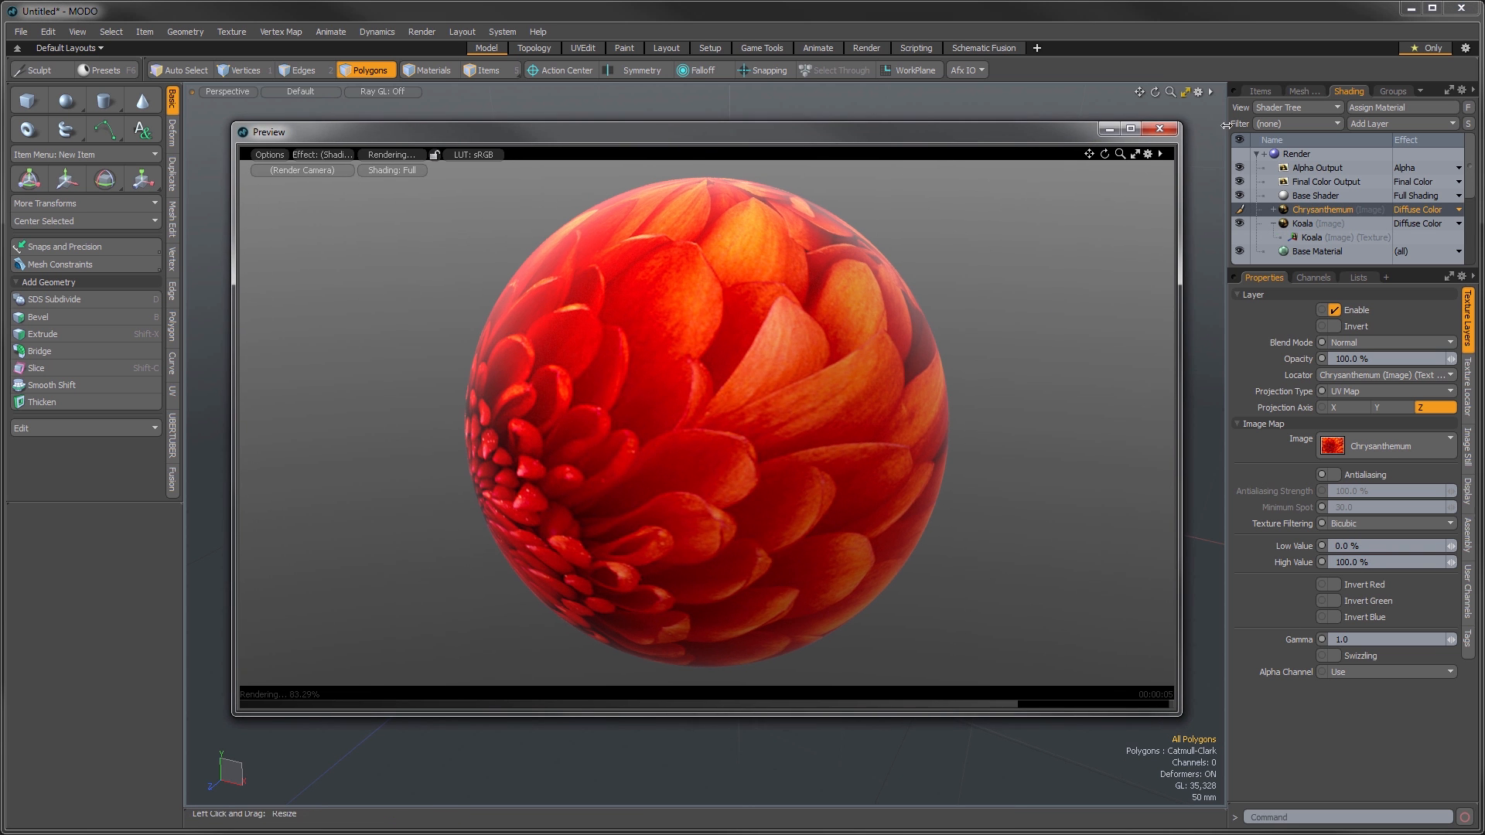
pyautogui.click(1371, 120)
pyautogui.moveTo(1356, 257)
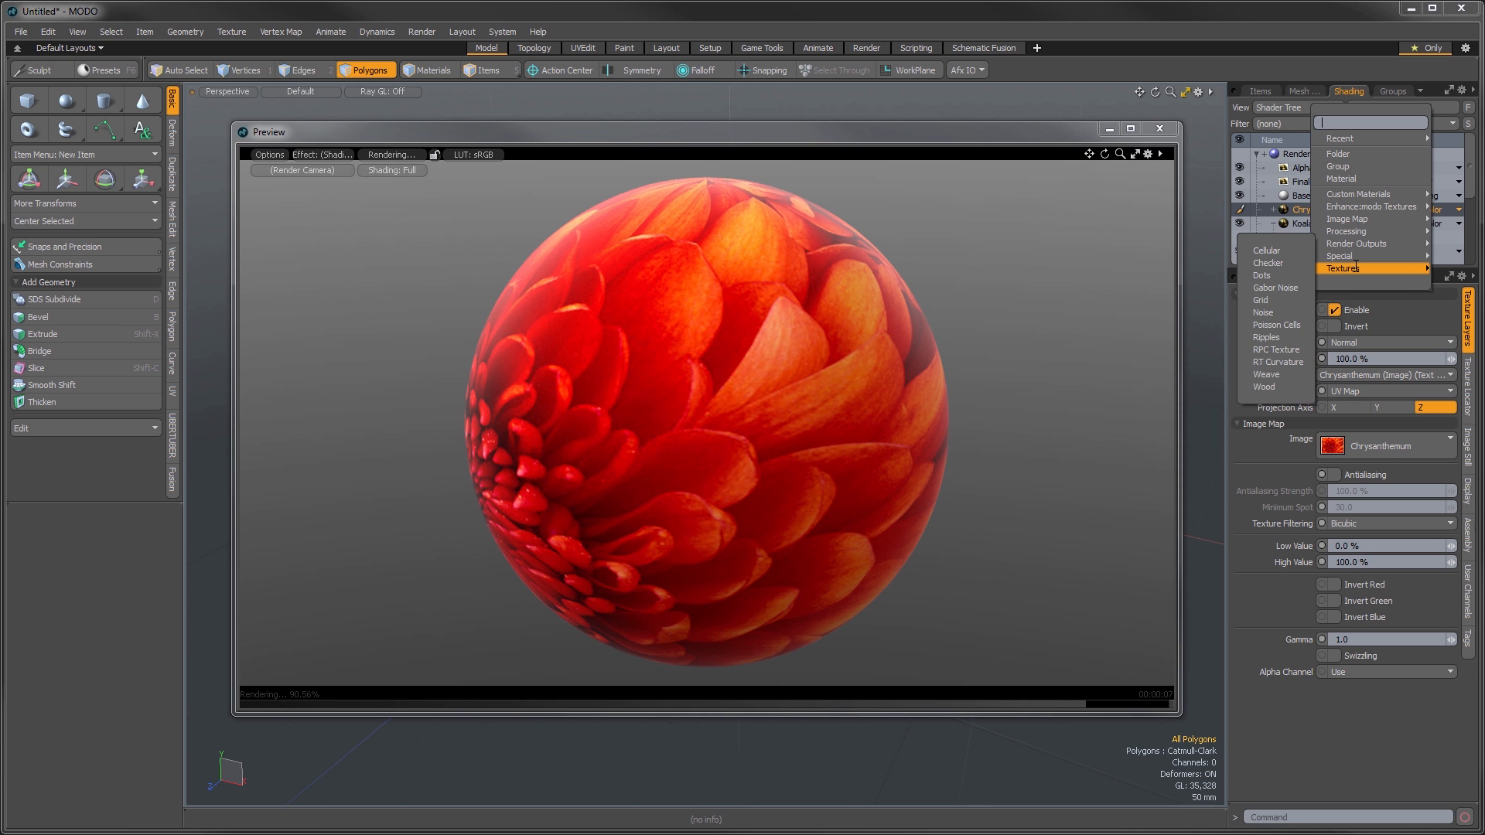
pyautogui.click(1268, 310)
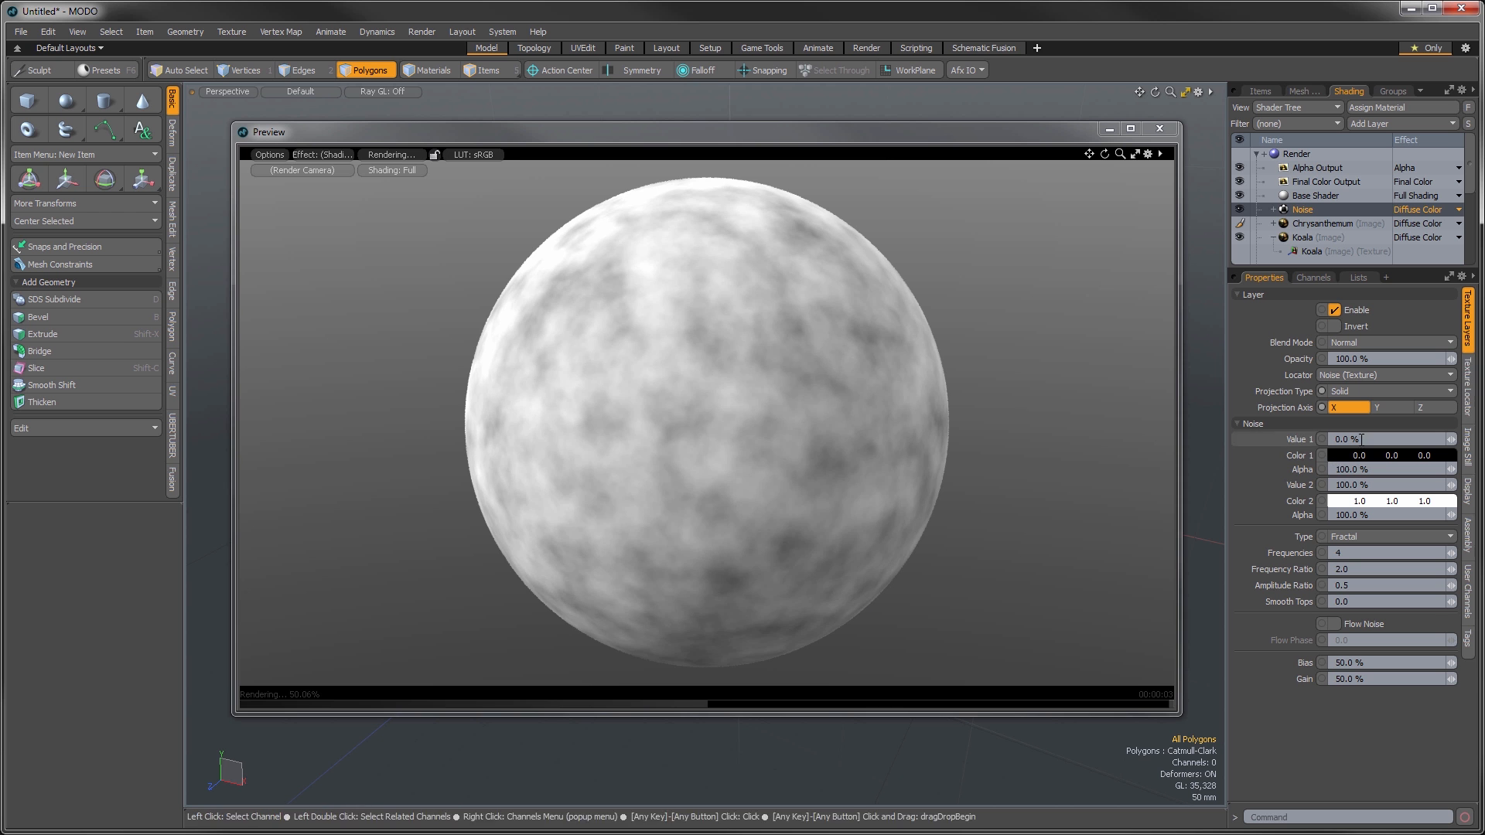
pyautogui.click(1410, 207)
pyautogui.moveTo(1375, 314)
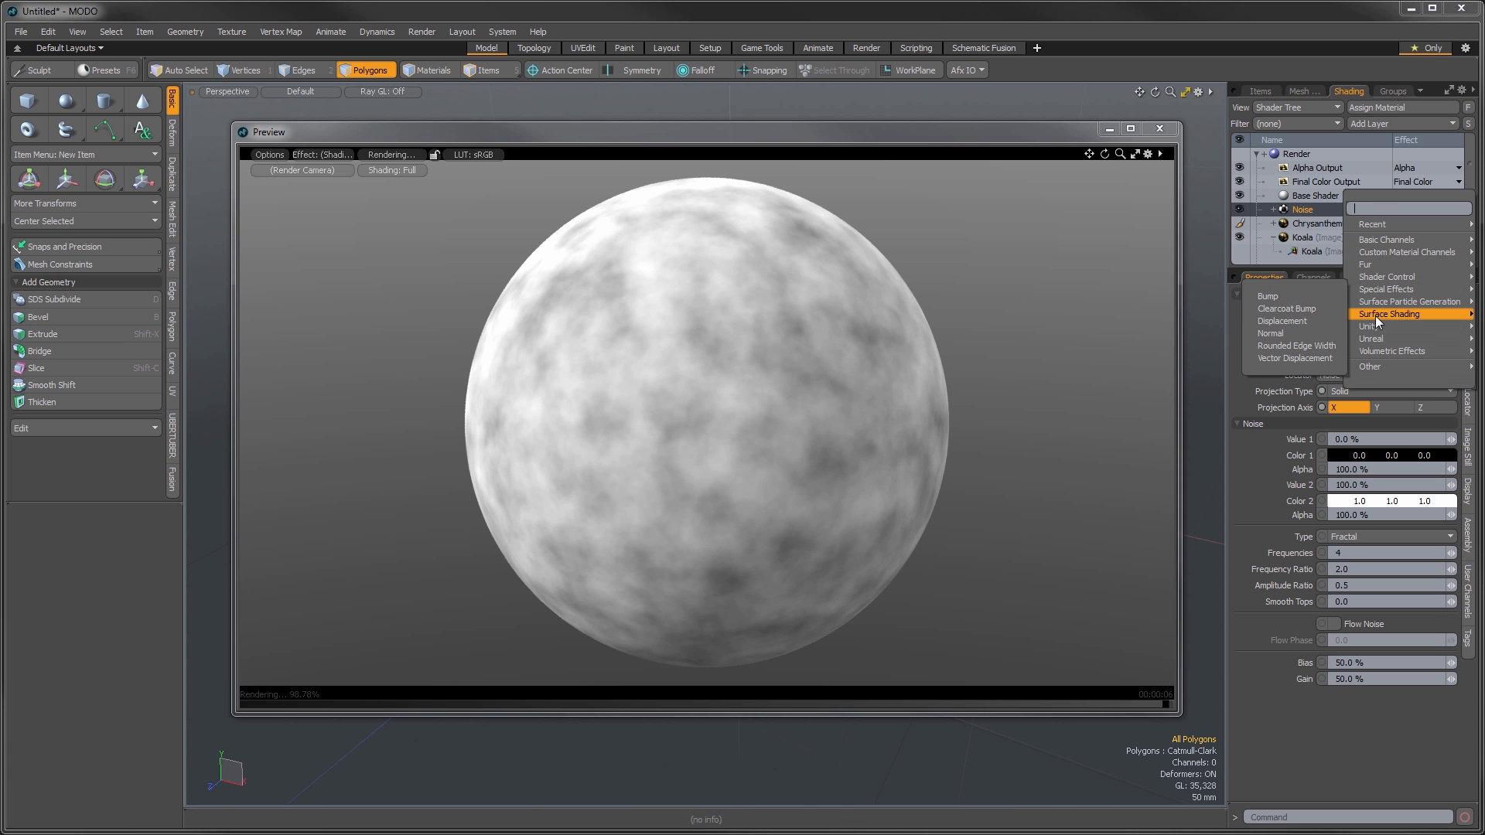
pyautogui.click(1284, 320)
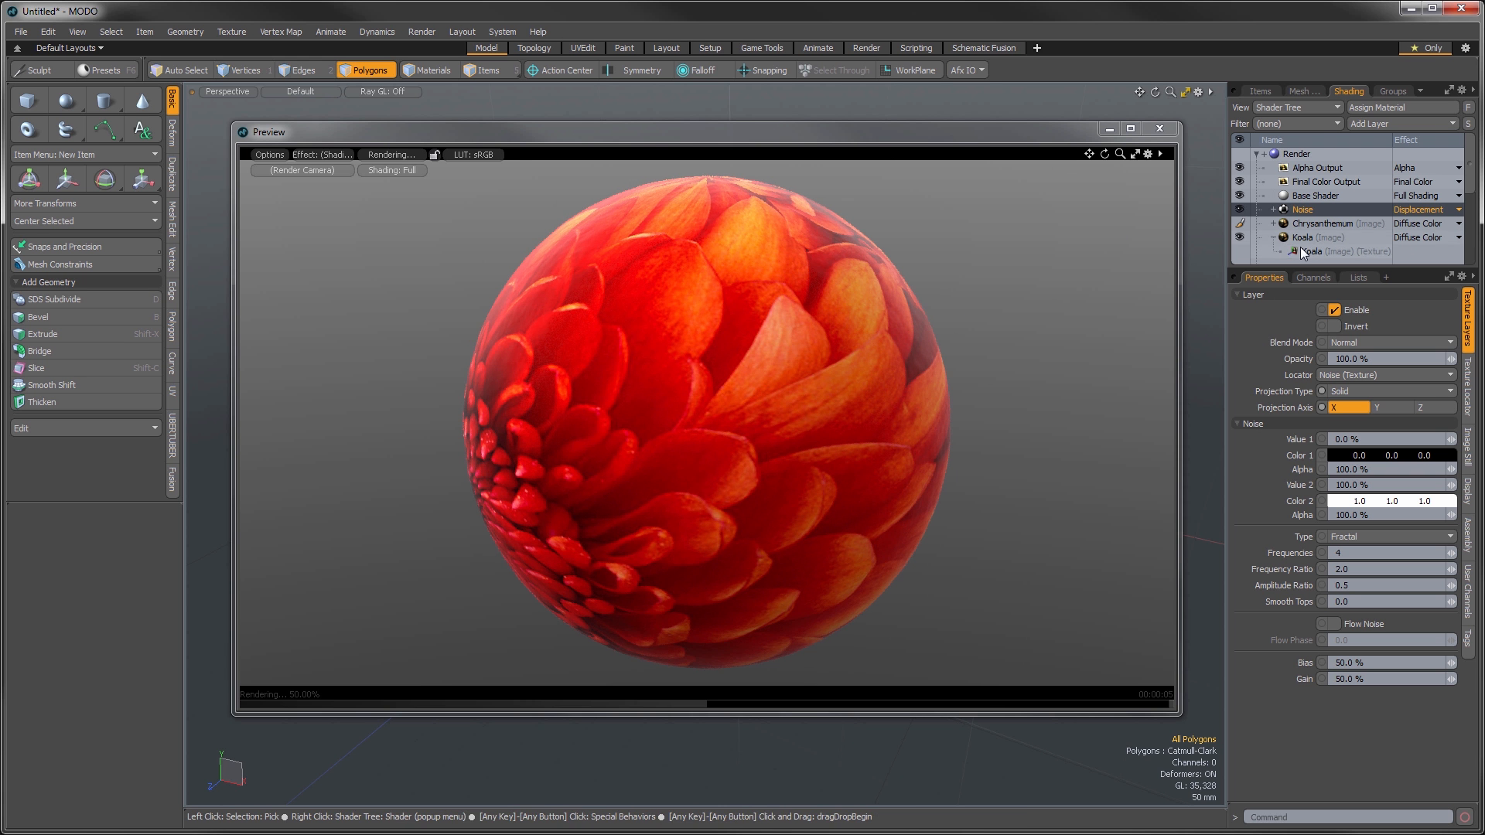
# - Set the Base Material's displacement distance to 100 mm
pyautogui.scroll(-1, 1301, 248)
pyautogui.click(1305, 223)
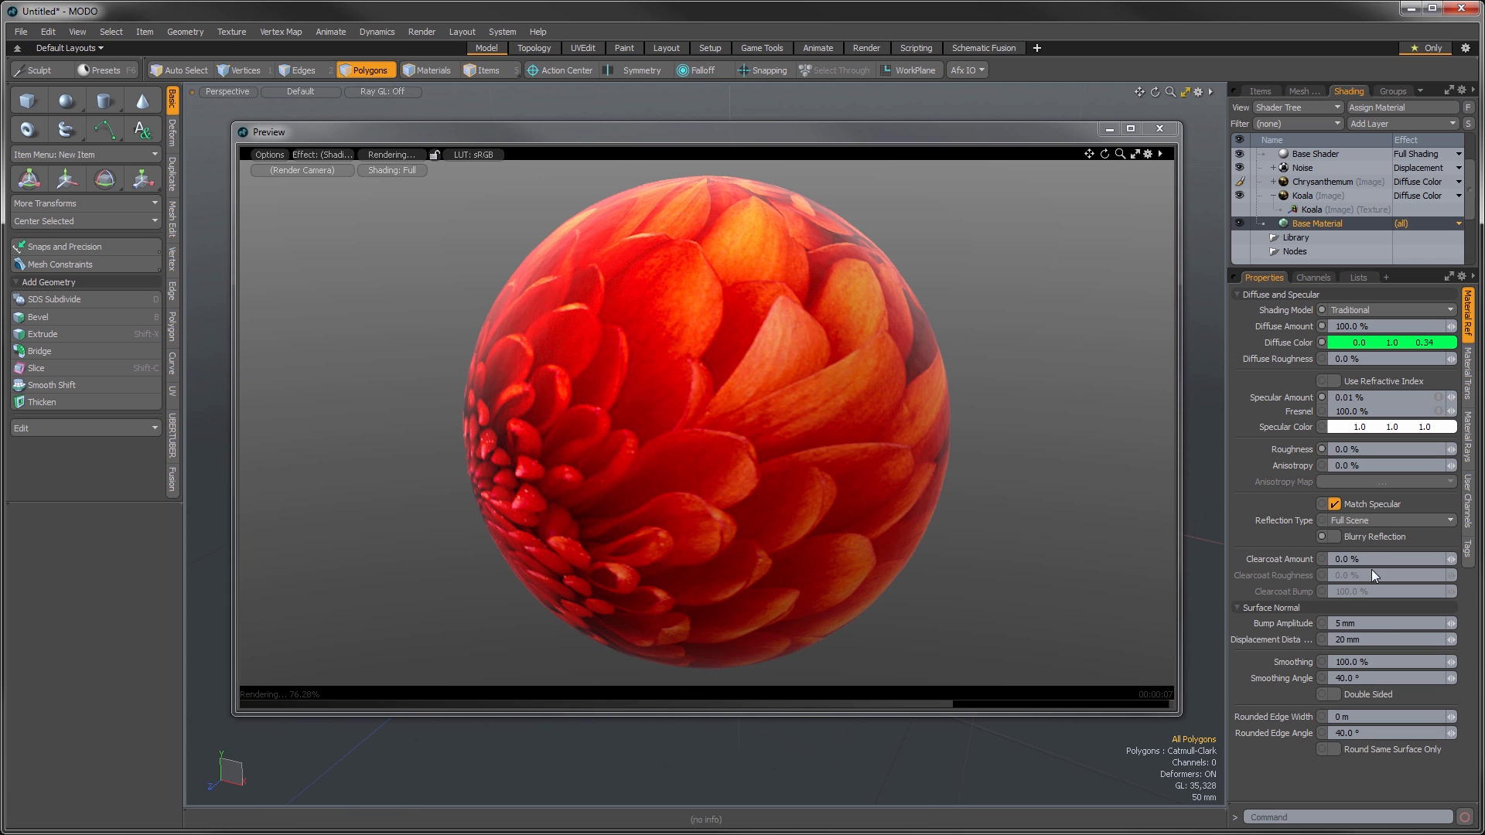
pyautogui.click(1355, 640)
pyautogui.write('100 mm')
pyautogui.press('Return')
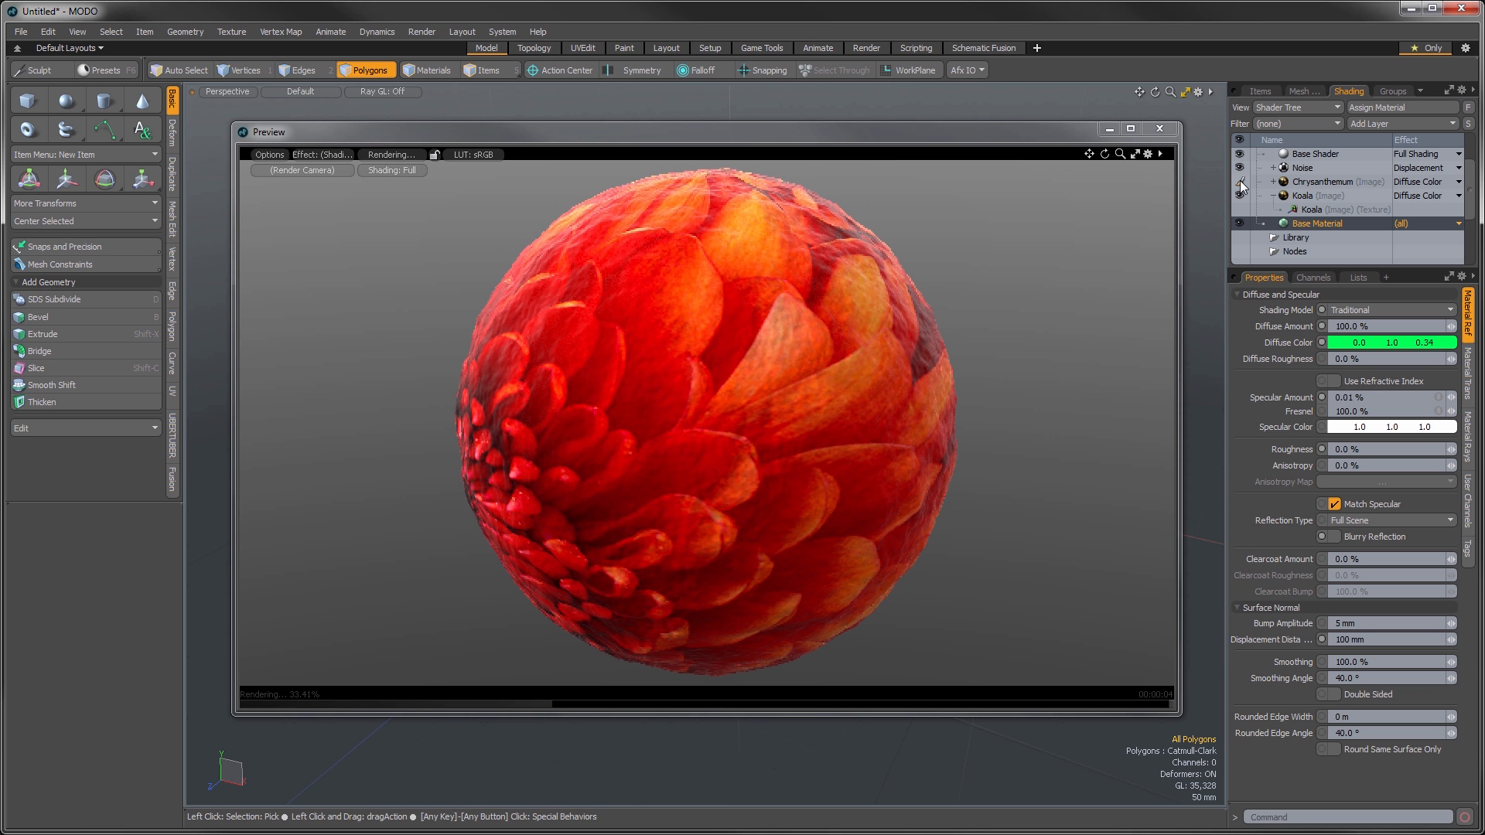
# - Hide the Chrysanthemum and Koala image layers and set the Base Material's diffuse color to pinkish red (1.0, 0.22, 0.34)
pyautogui.click(1242, 190)
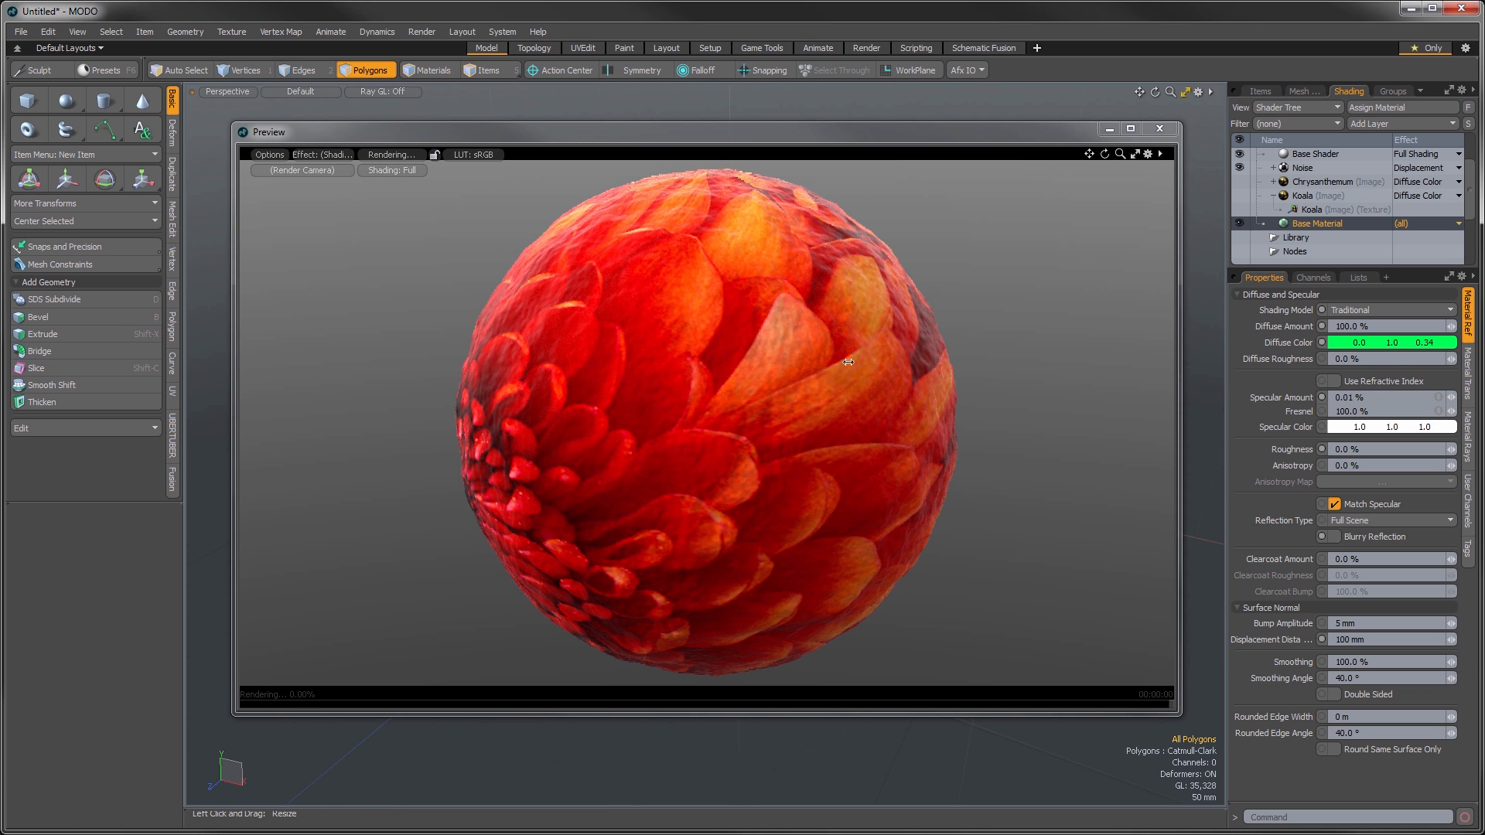
pyautogui.click(1335, 341)
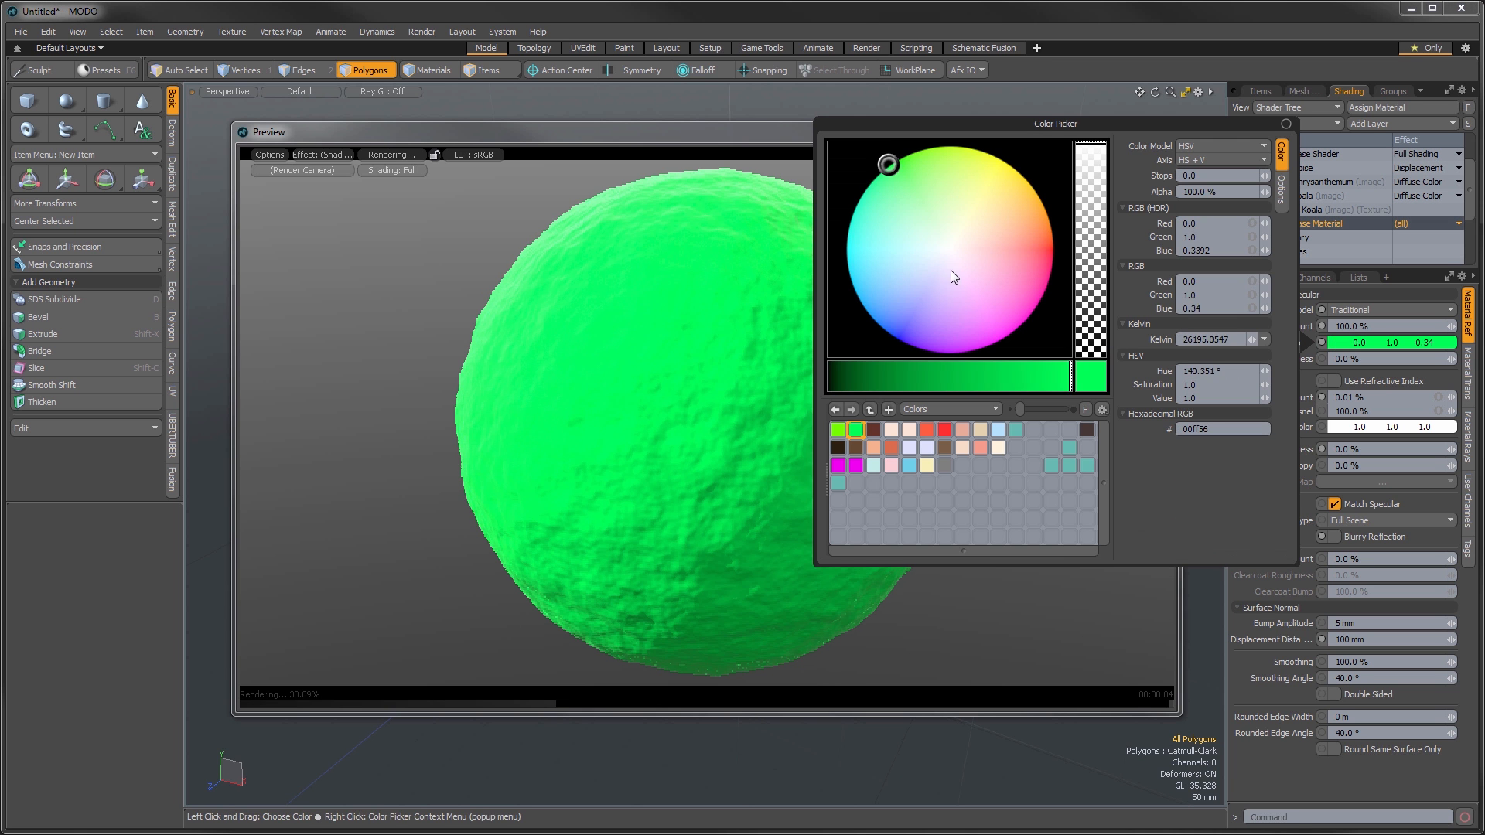
pyautogui.click(1050, 259)
pyautogui.moveTo(1049, 256); pyautogui.dragTo(1052, 256)
pyautogui.click(1276, 781)
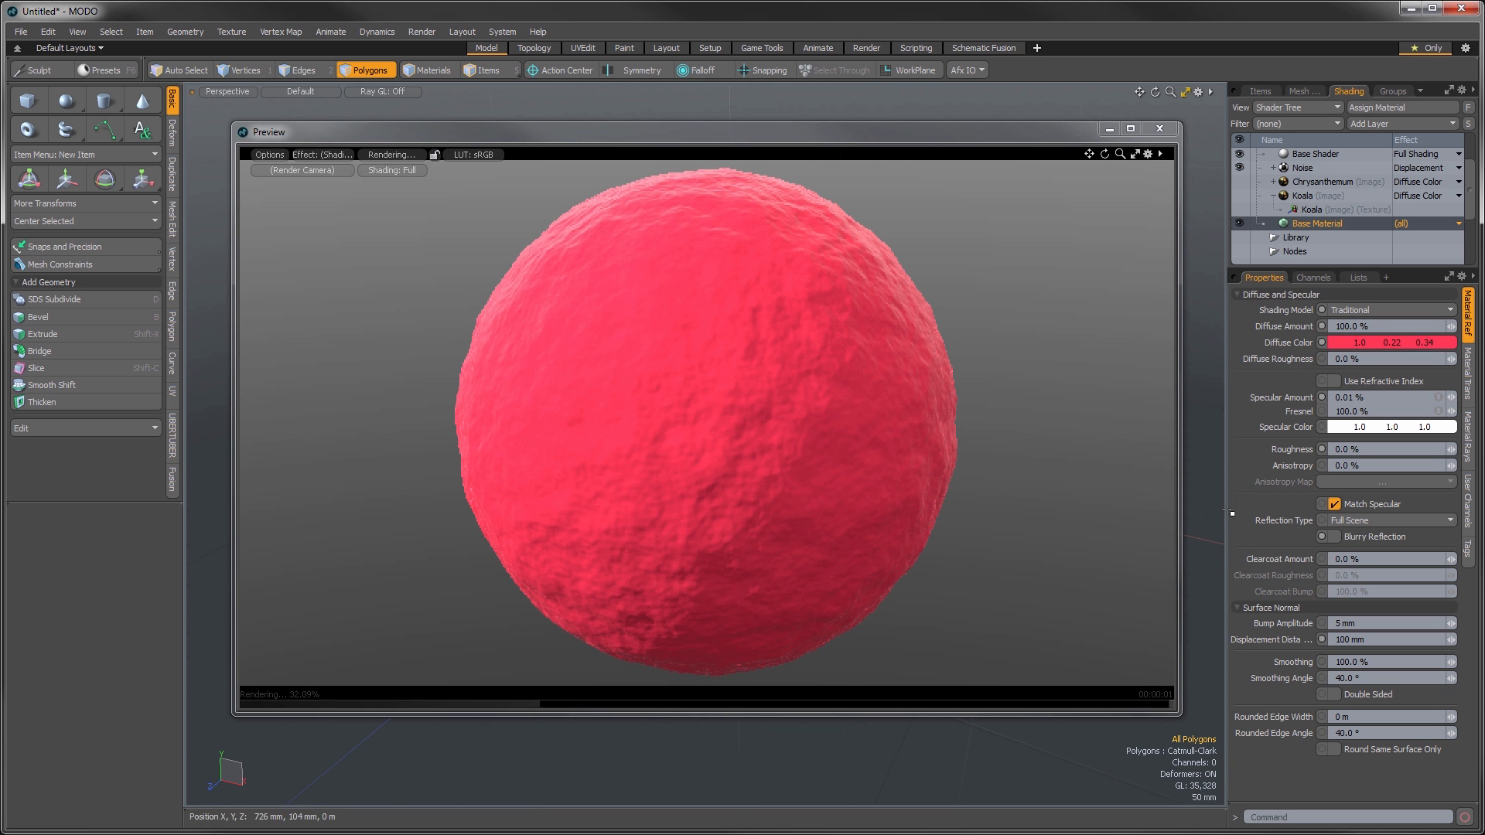
# - Set the Noise displacement layer's Value 1 to -100%
pyautogui.click(1305, 168)
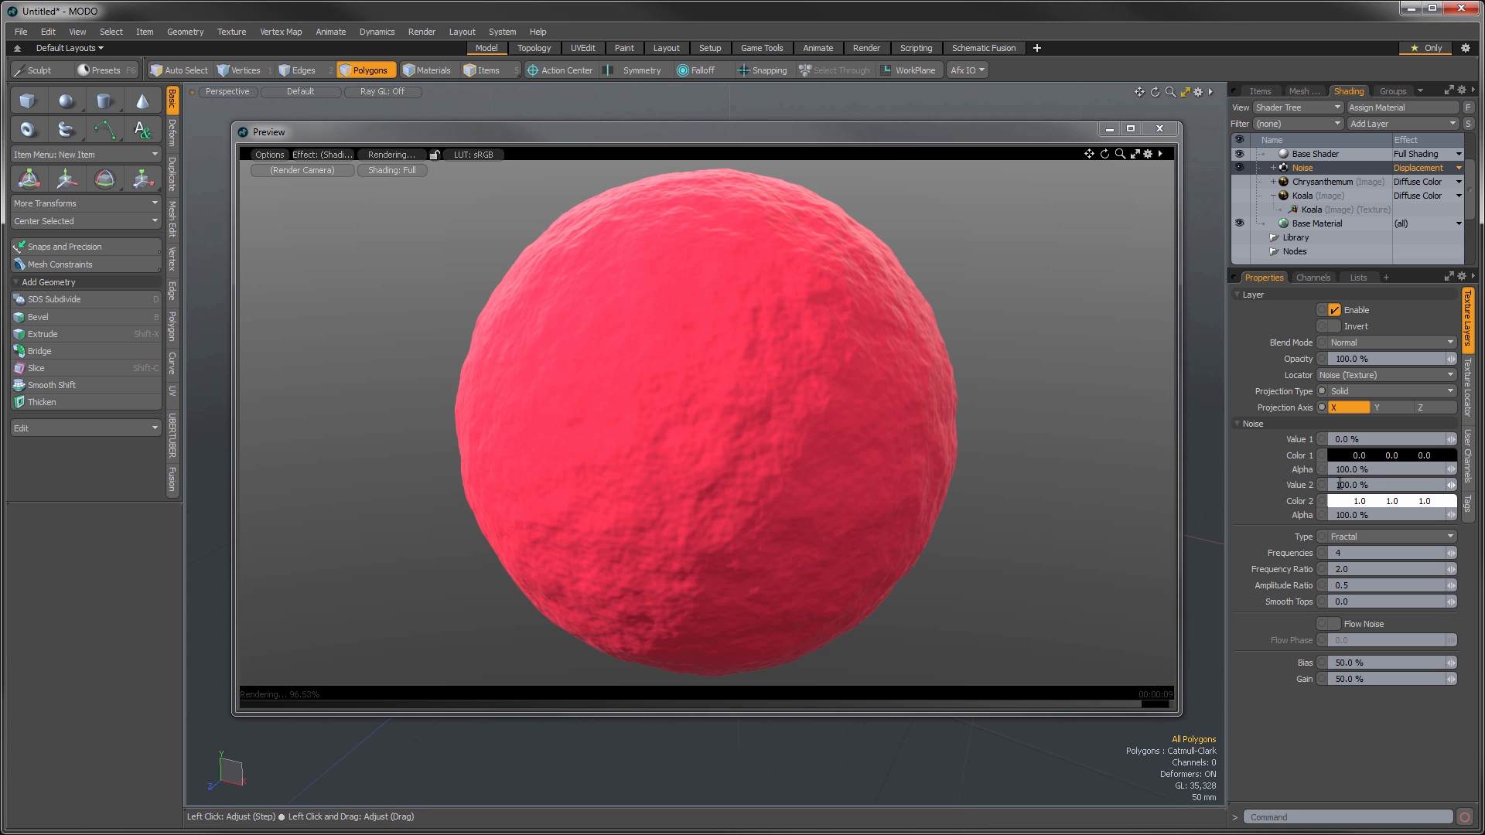
pyautogui.click(1346, 439)
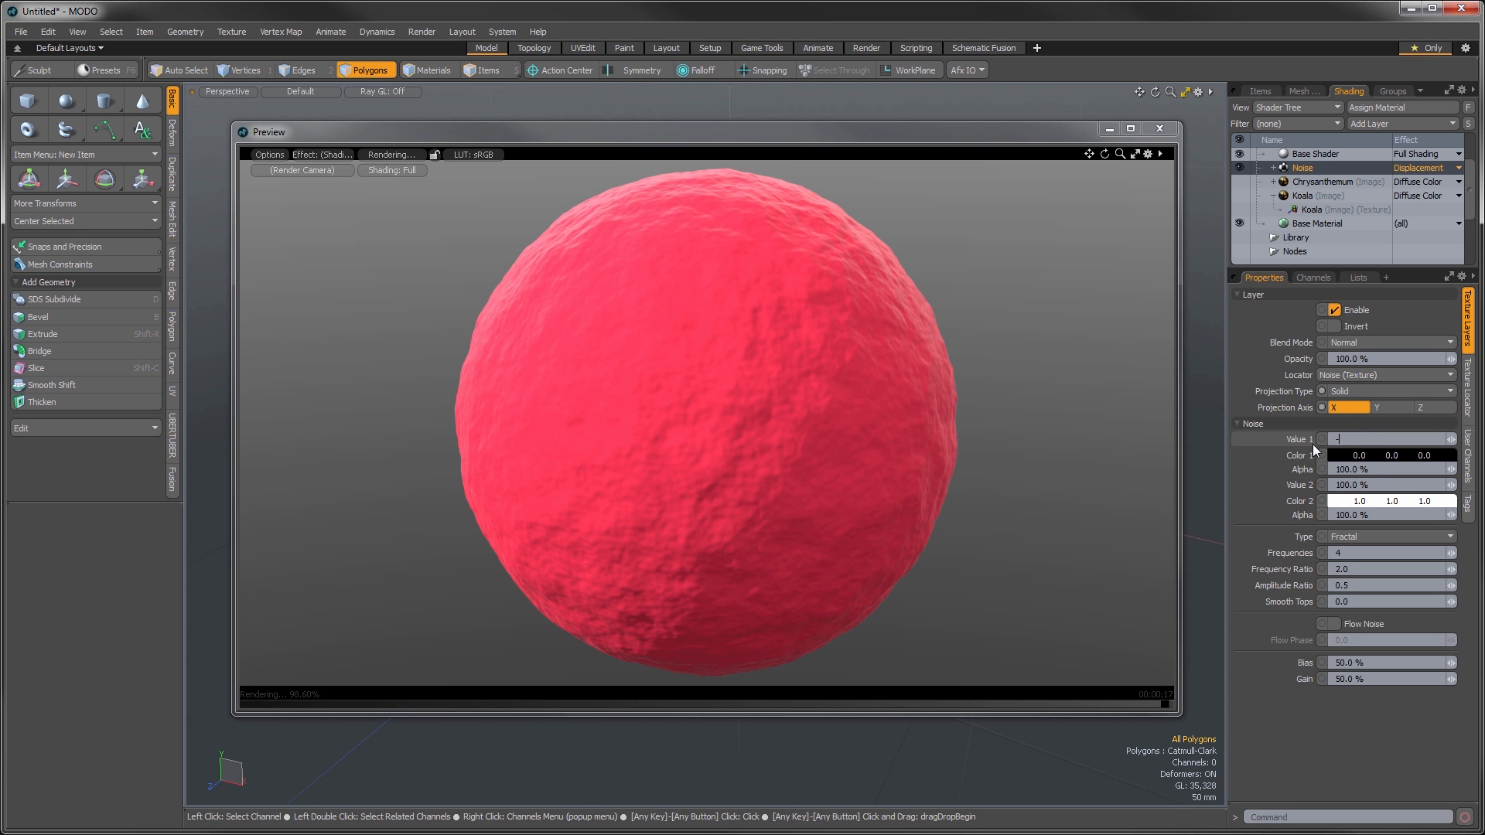
pyautogui.press('Return')
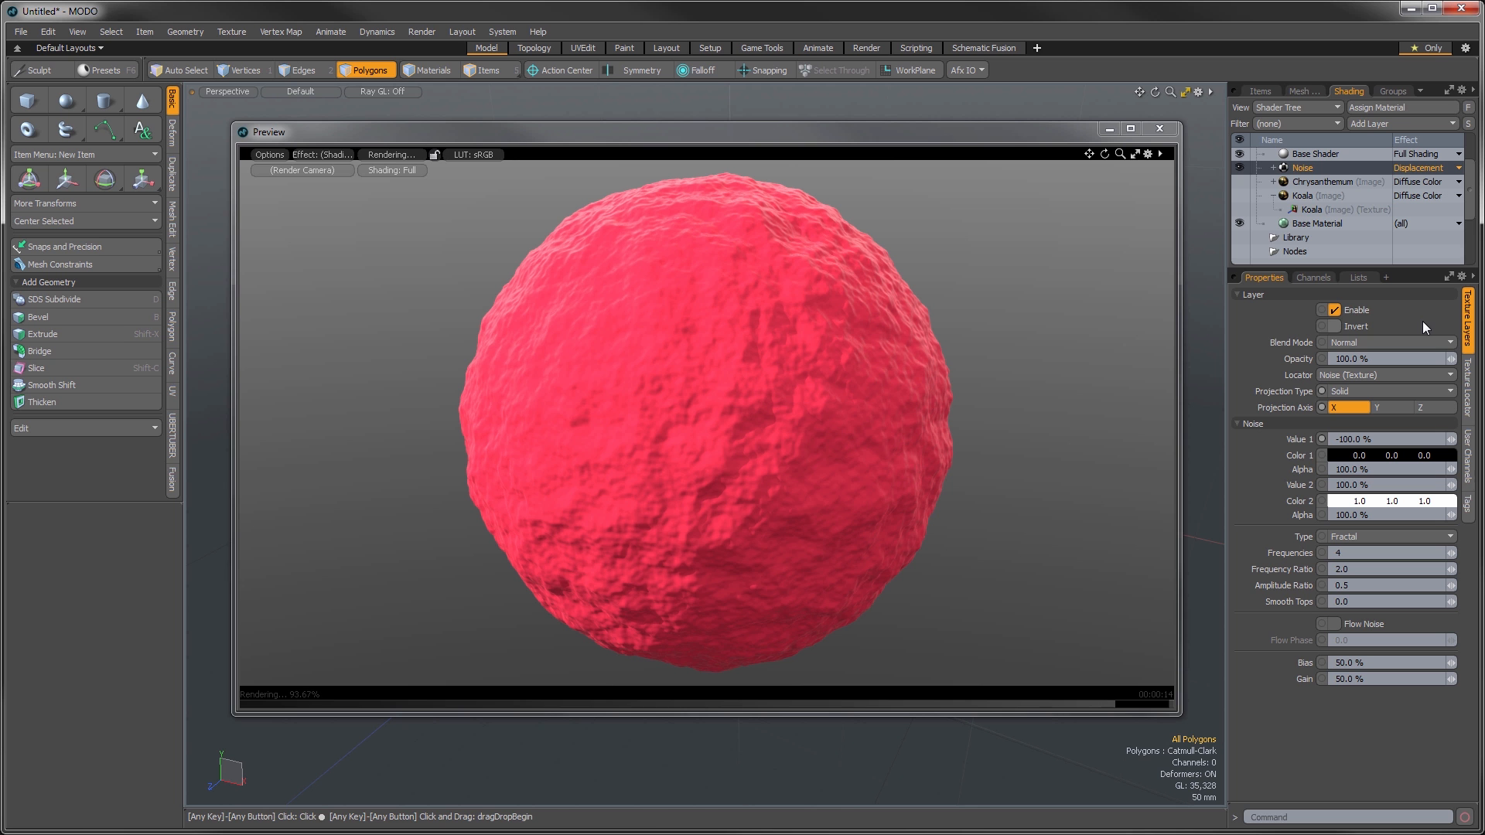
# - Disable the Noise displacement layer and make the Chrysanthemum and Koala image layers visible again
pyautogui.click(1240, 168)
pyautogui.click(1240, 181)
pyautogui.click(1240, 196)
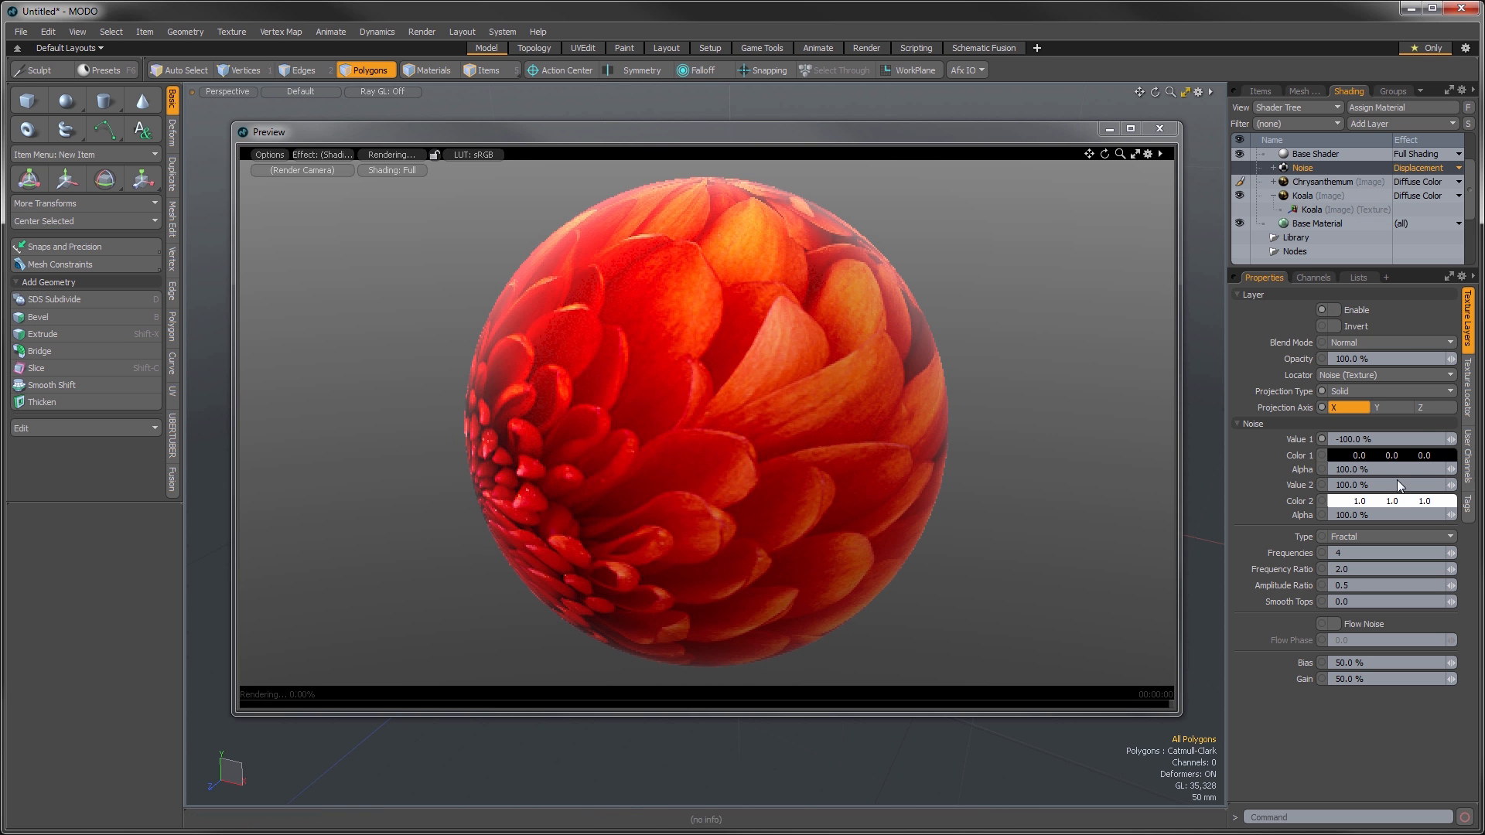
# - Show the Chrysanthemum layer's texture layer properties
pyautogui.click(1302, 184)
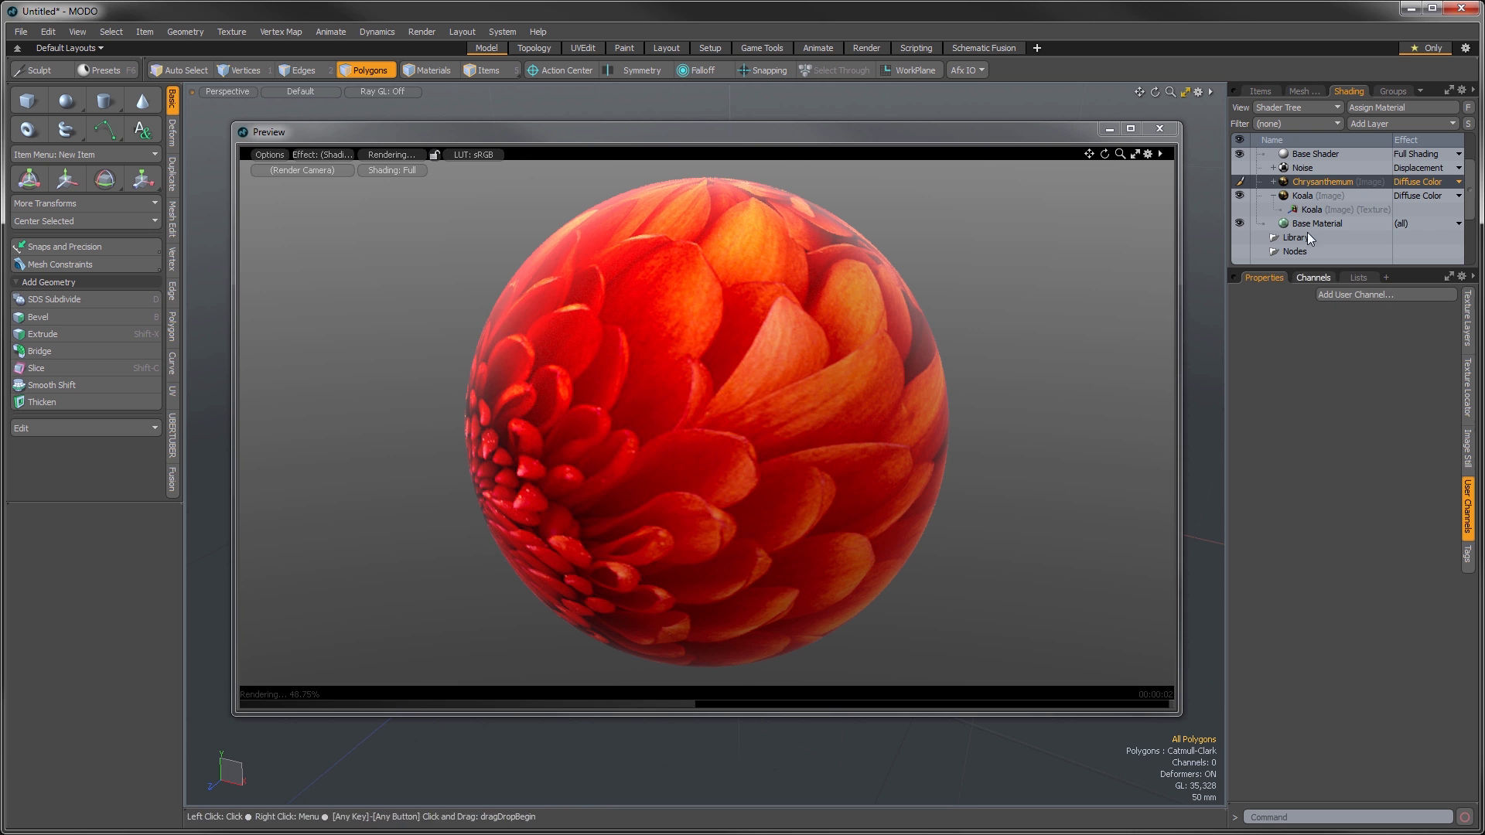
pyautogui.click(1466, 332)
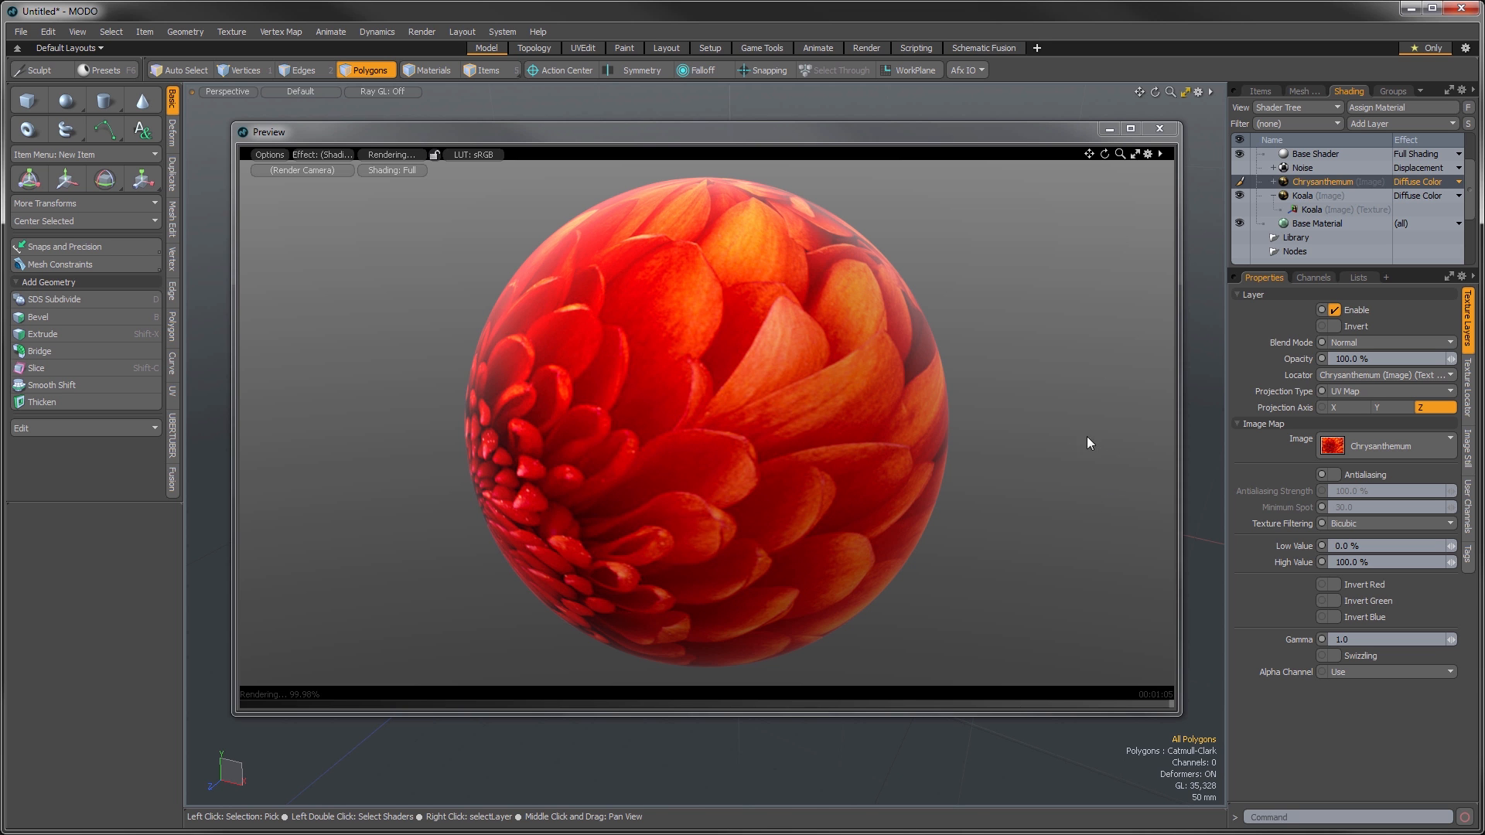
# - Try inverting the red, green and blue channels of the Chrysanthemum layer one at a time, switching each inversion off again
pyautogui.click(1290, 198)
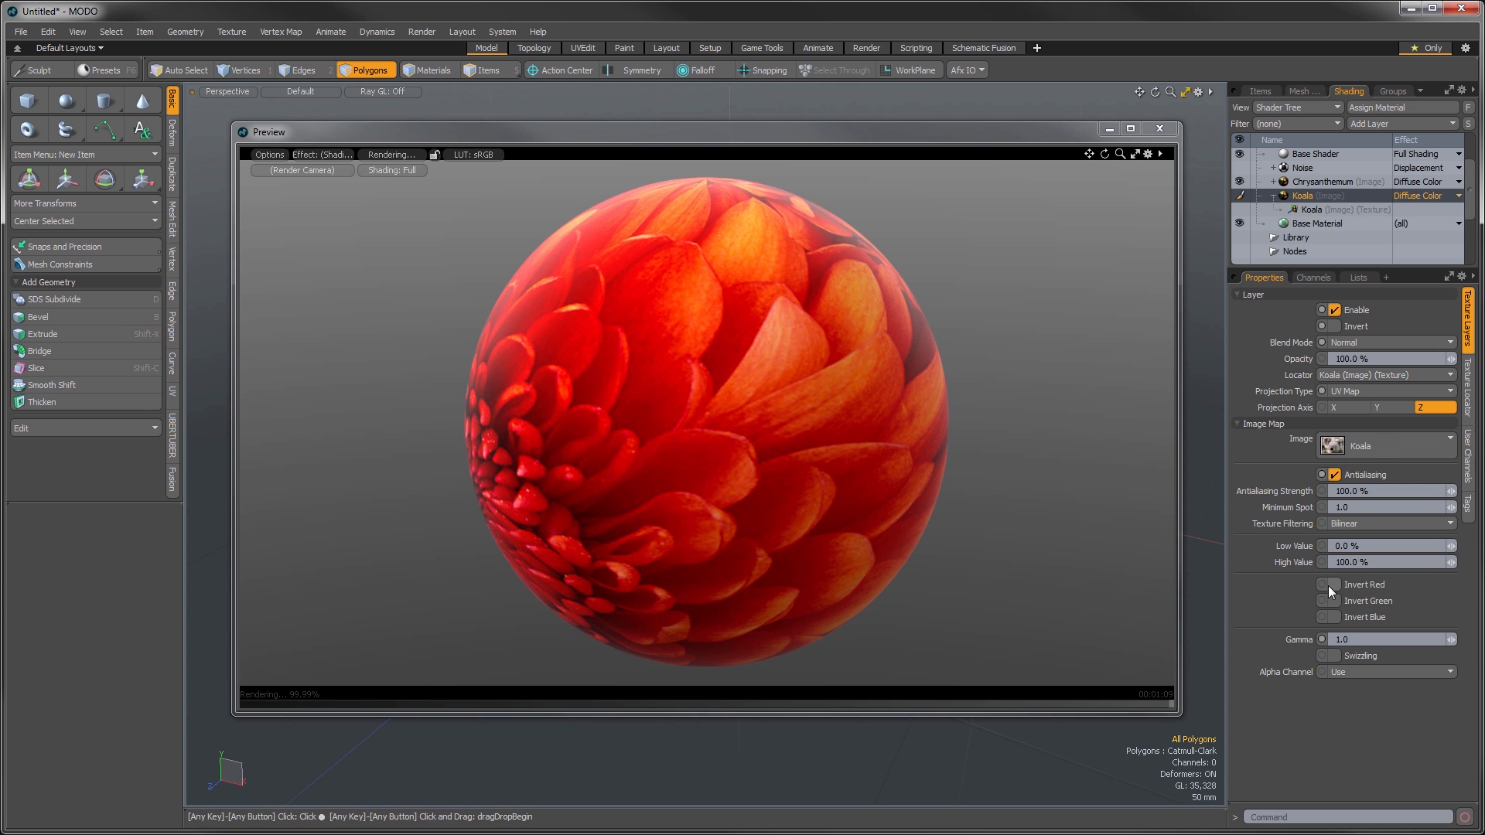
pyautogui.click(1319, 182)
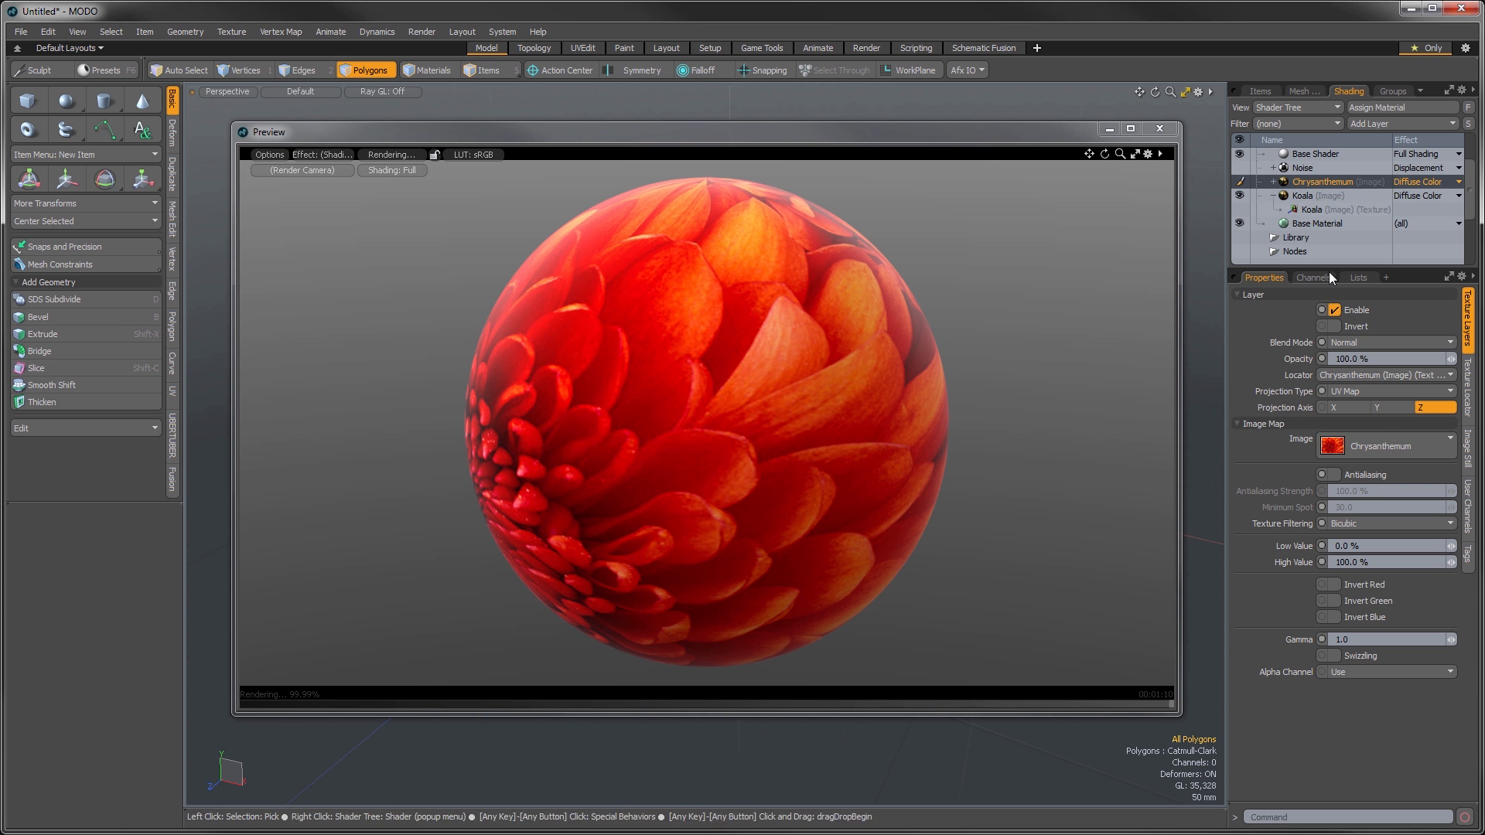
pyautogui.click(1334, 584)
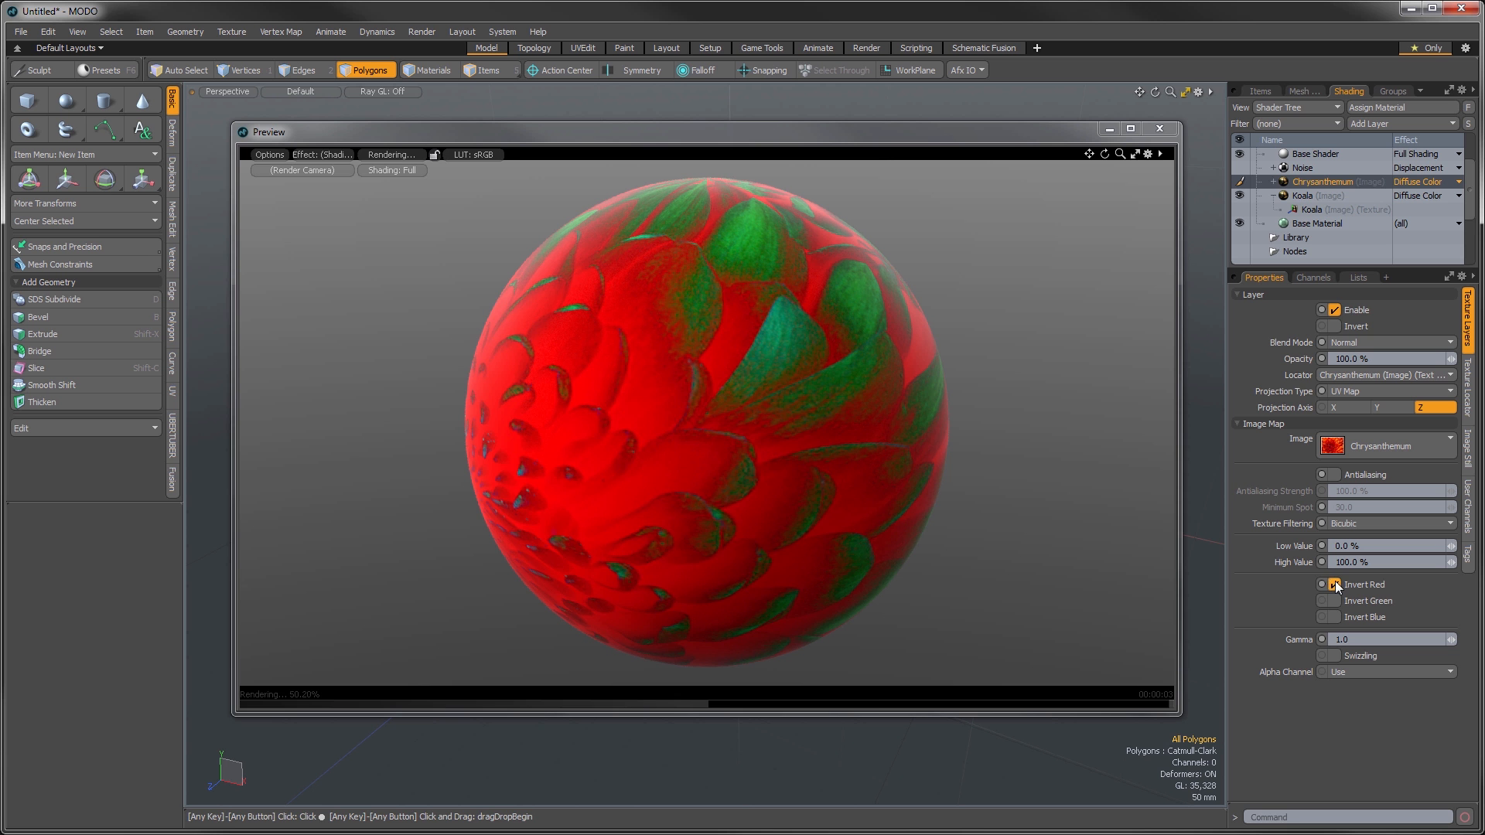
pyautogui.click(1335, 585)
pyautogui.click(1336, 601)
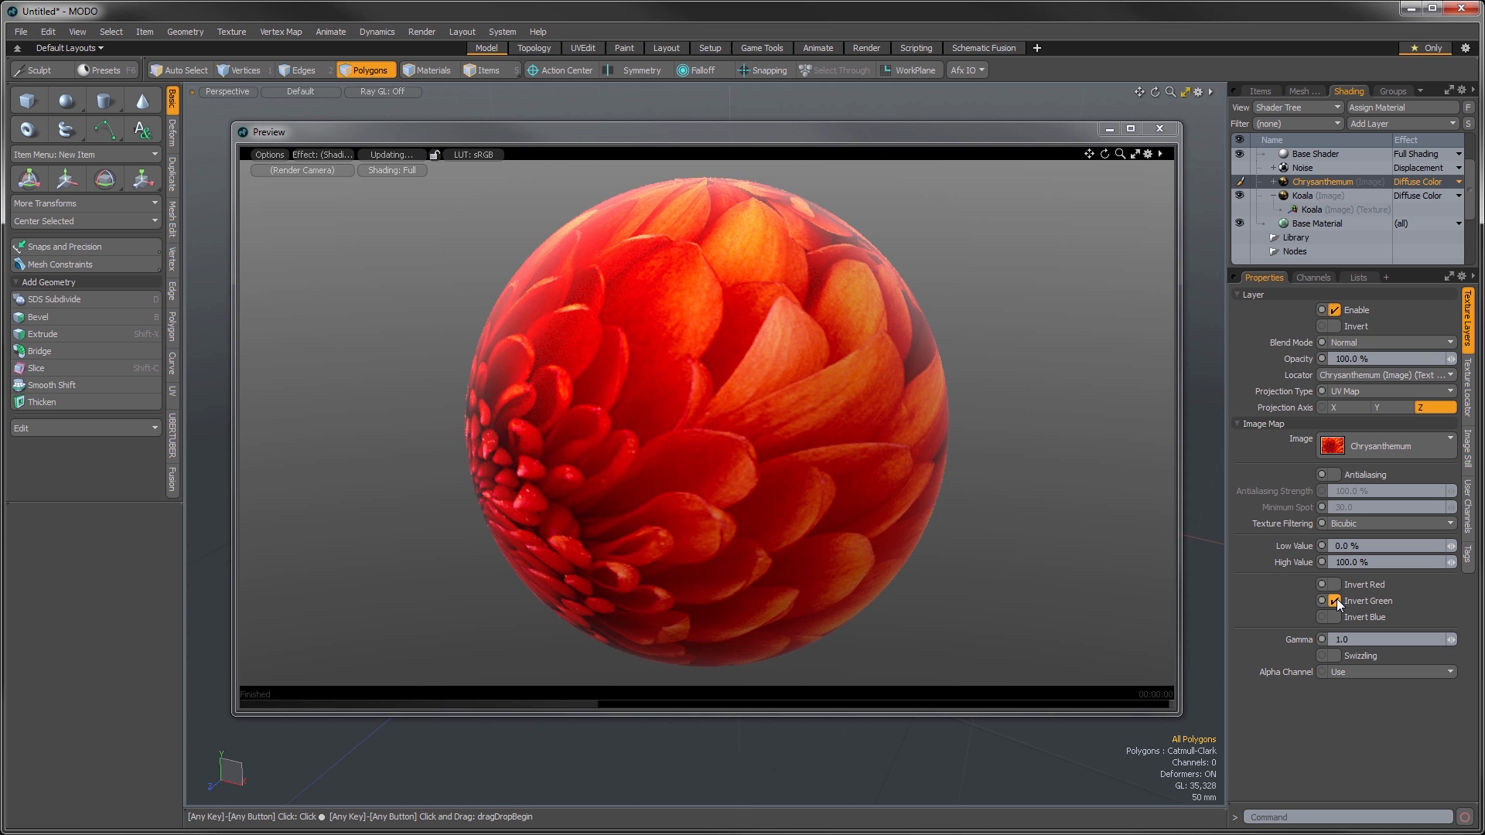
pyautogui.click(1335, 602)
pyautogui.click(1336, 617)
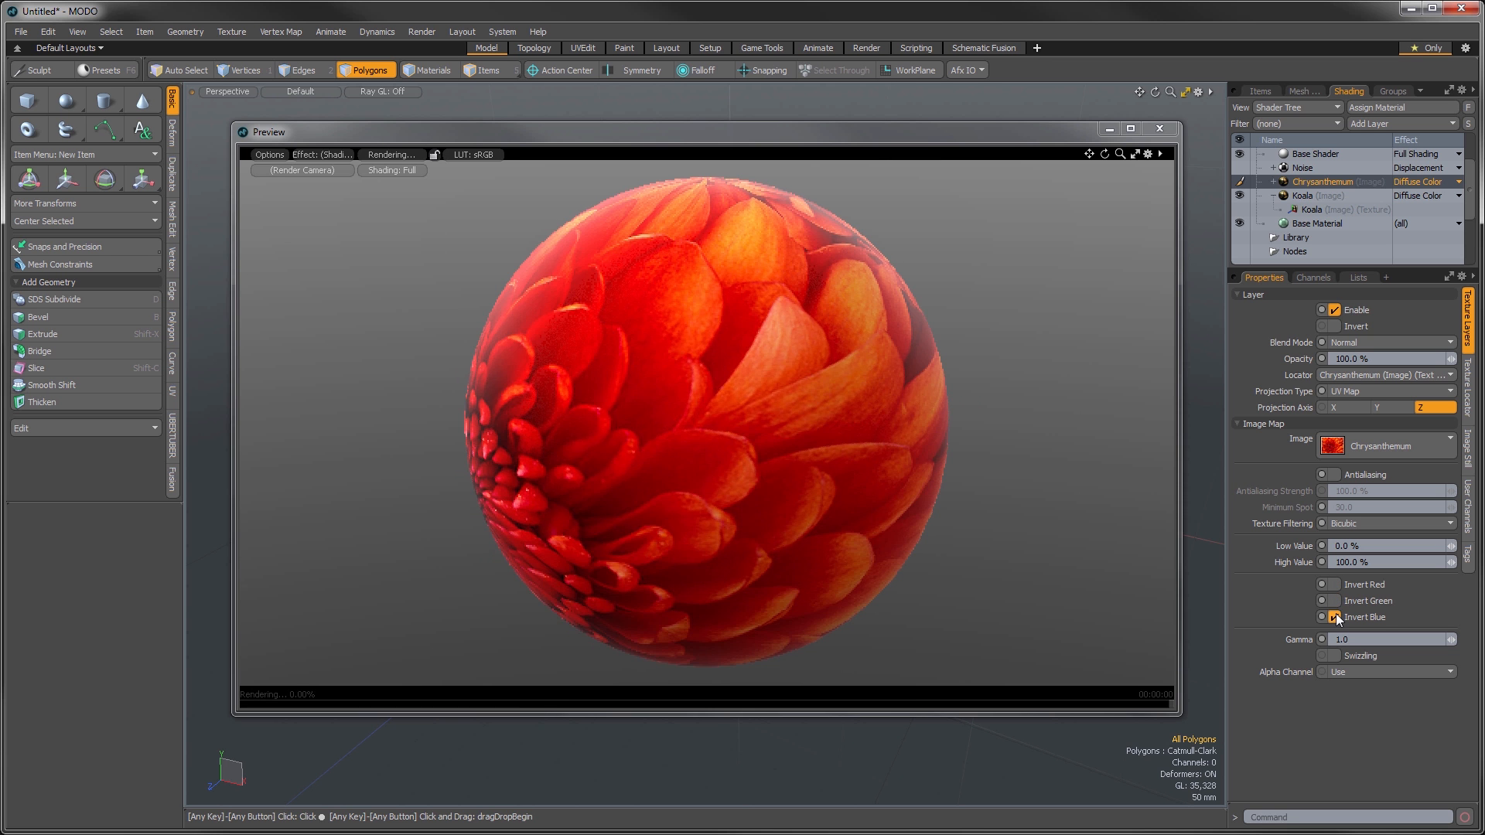
pyautogui.click(1335, 617)
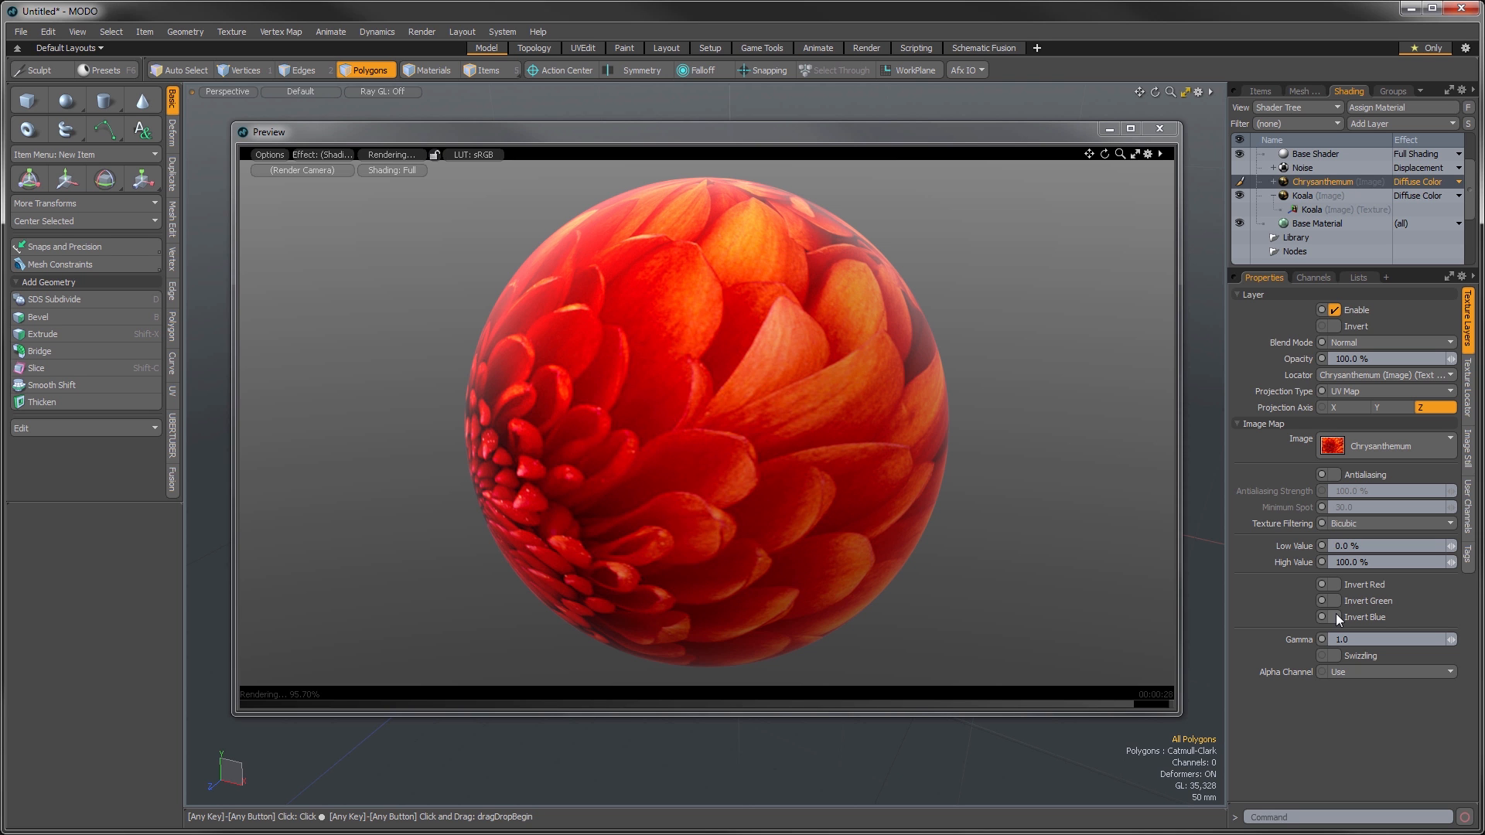
pyautogui.click(1335, 616)
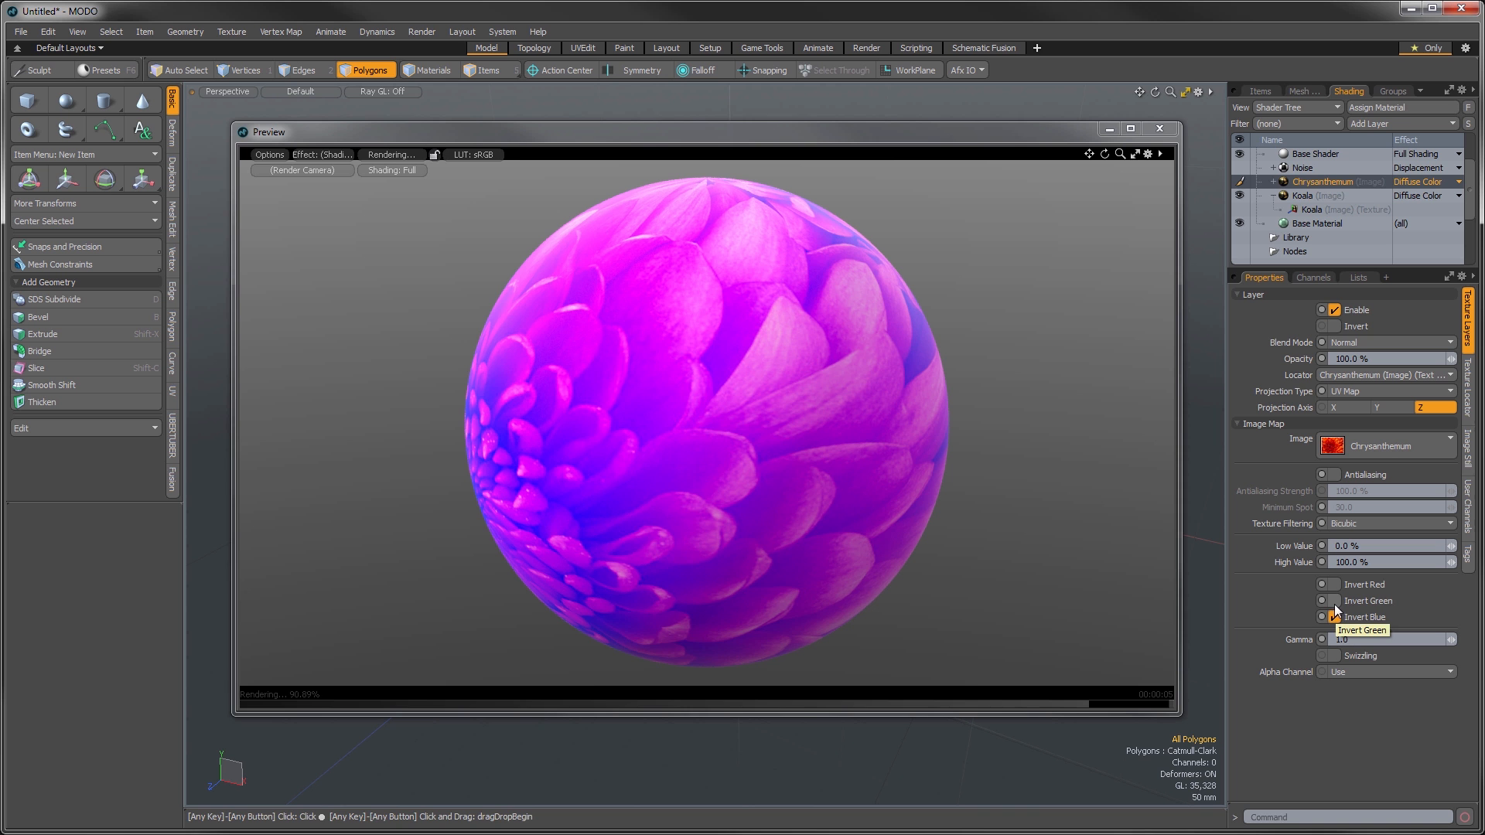
pyautogui.click(1334, 616)
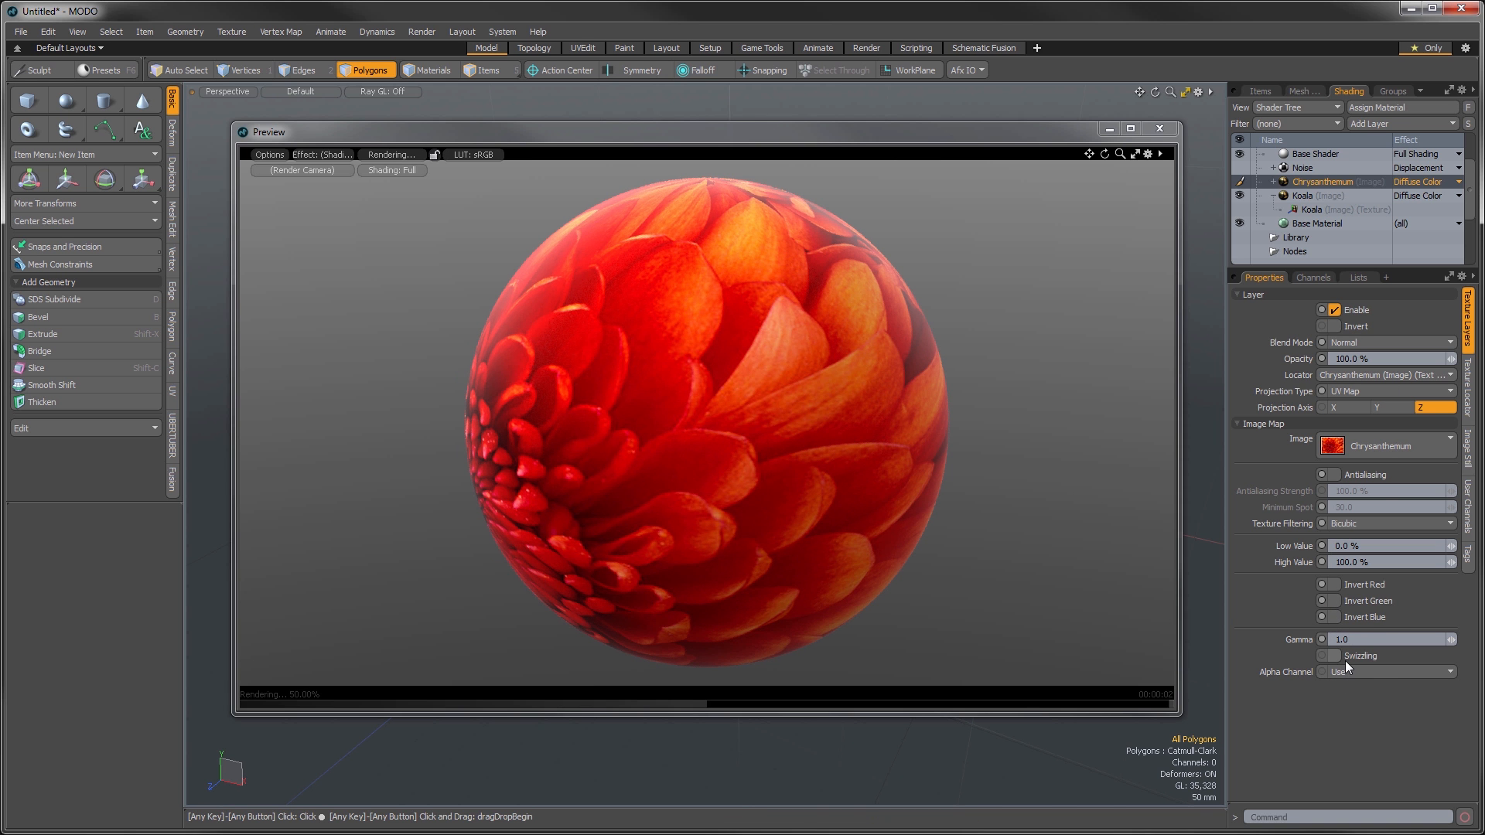
# - Lower the Chrysanthemum layer's gamma to 0.912 and reset it to 1.0
pyautogui.click(1345, 639)
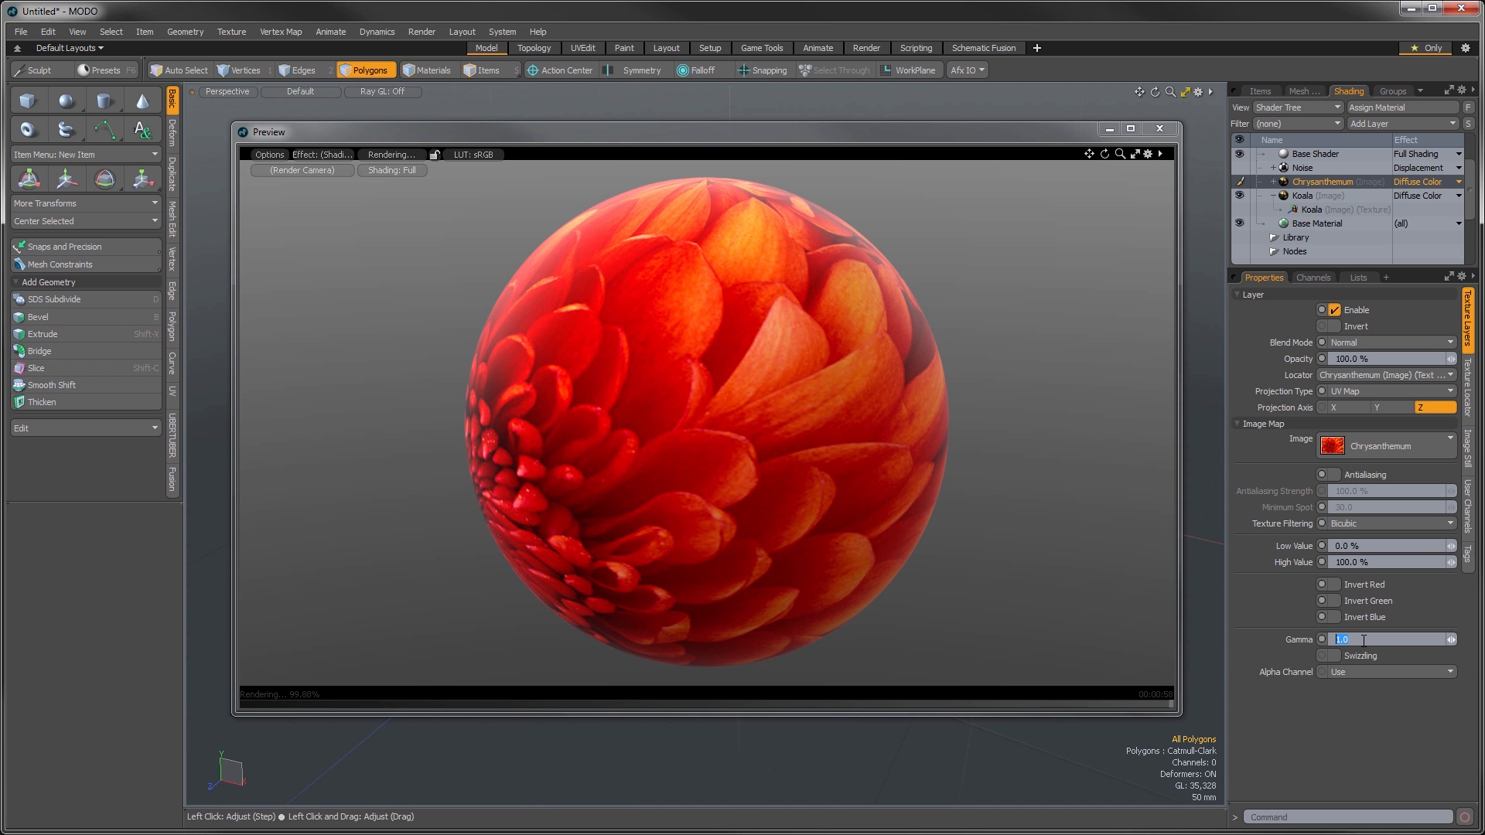
pyautogui.write('0.644')
pyautogui.press('Return')
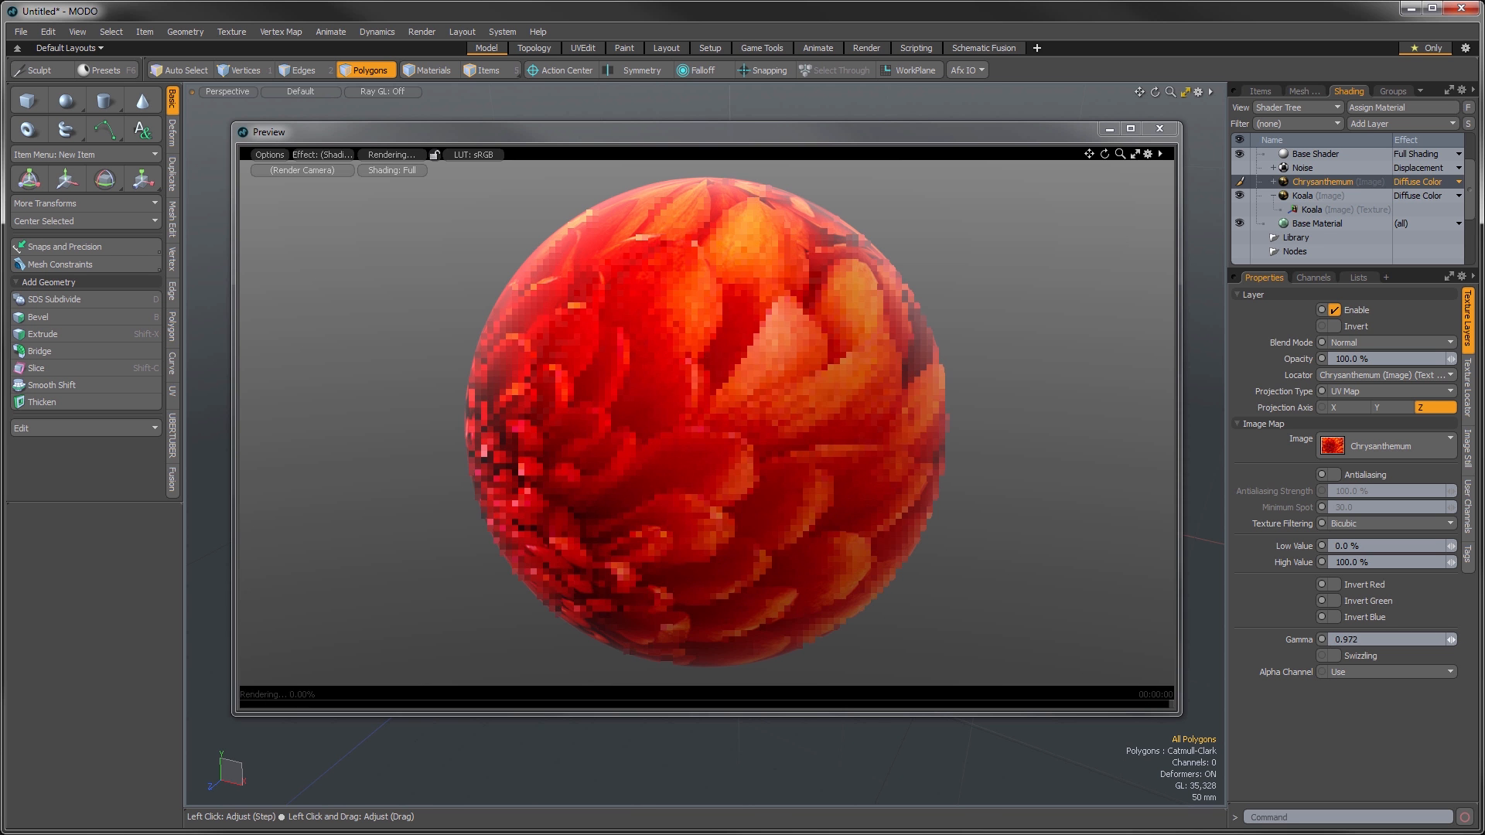
pyautogui.moveTo(1451, 640)
pyautogui.mouseDown()
pyautogui.moveTo(1412, 640)
pyautogui.moveTo(1468, 640)
pyautogui.moveTo(1443, 639)
pyautogui.mouseUp()
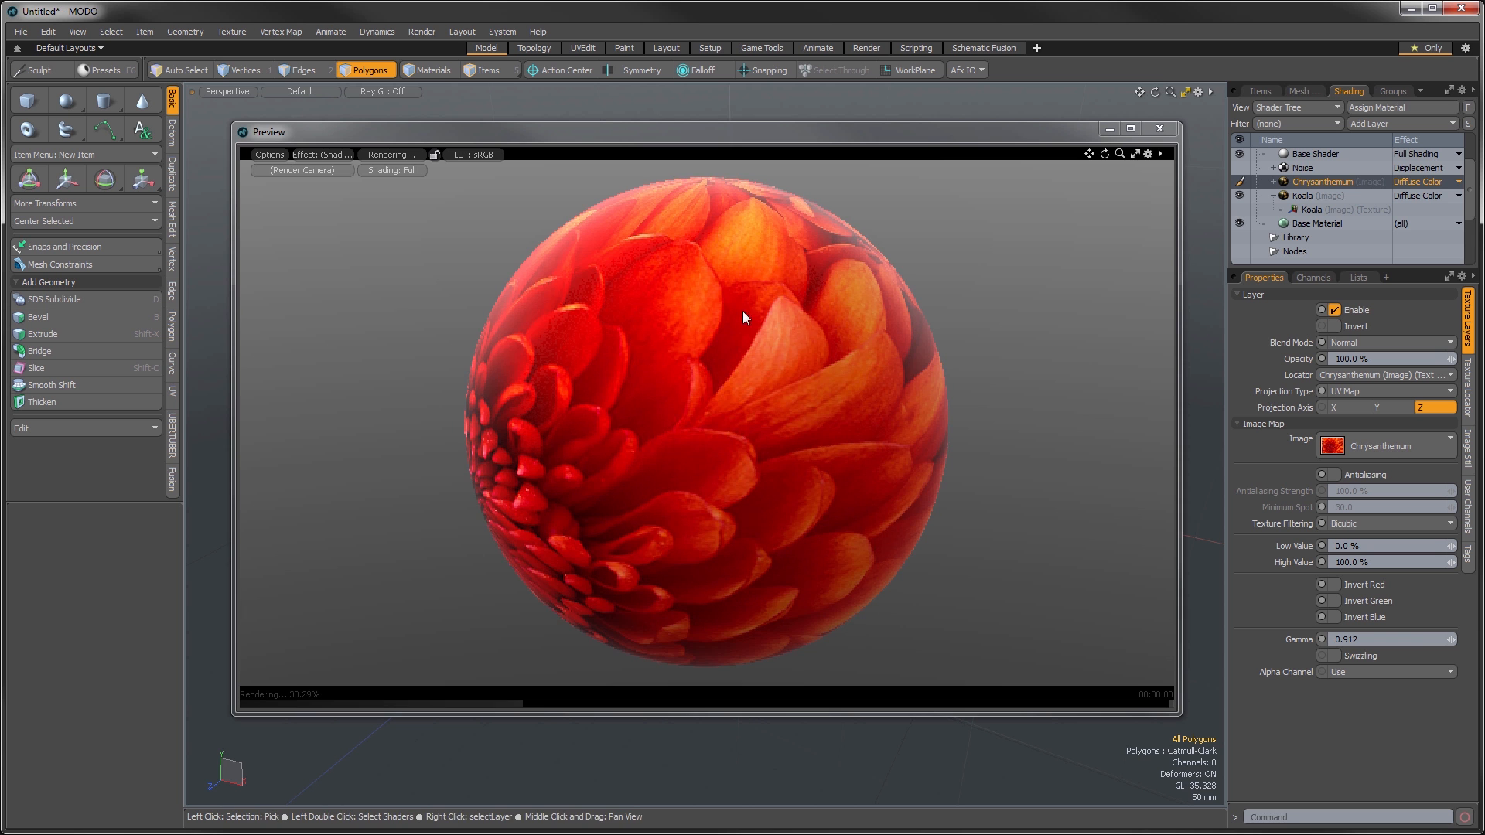
pyautogui.click(1381, 640)
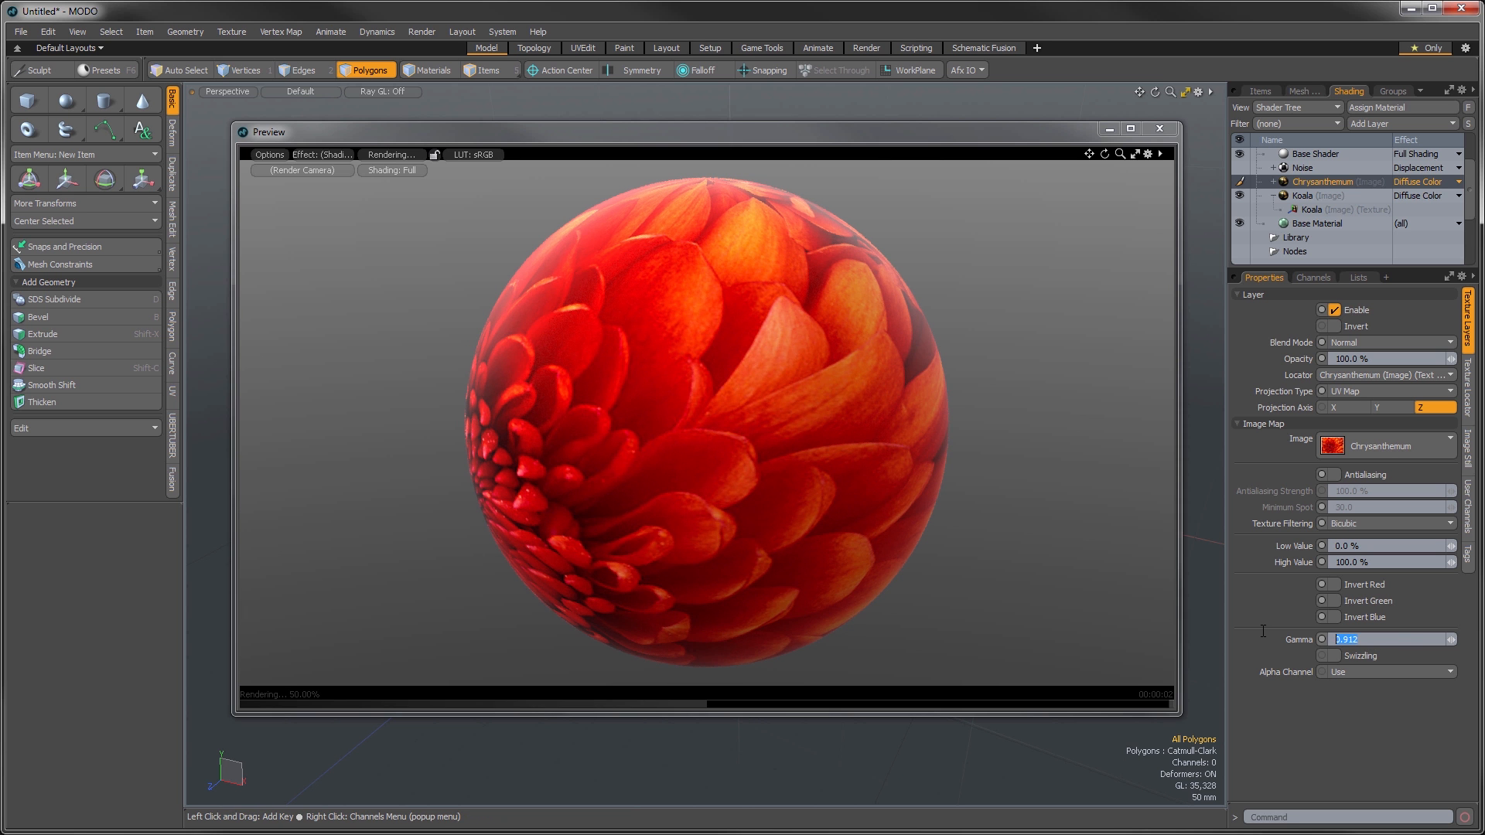
pyautogui.write('1.0')
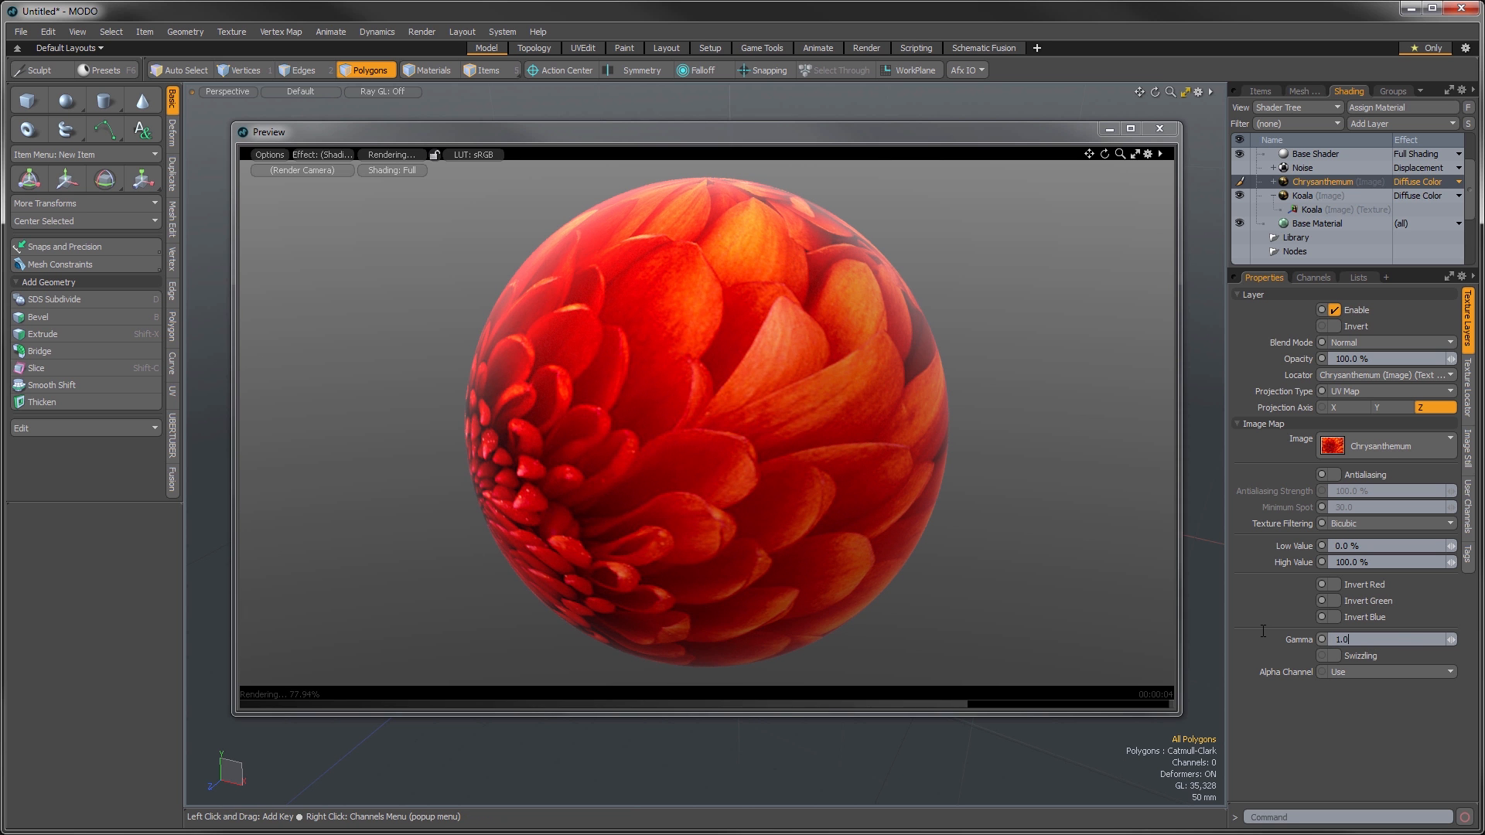
pyautogui.press('Return')
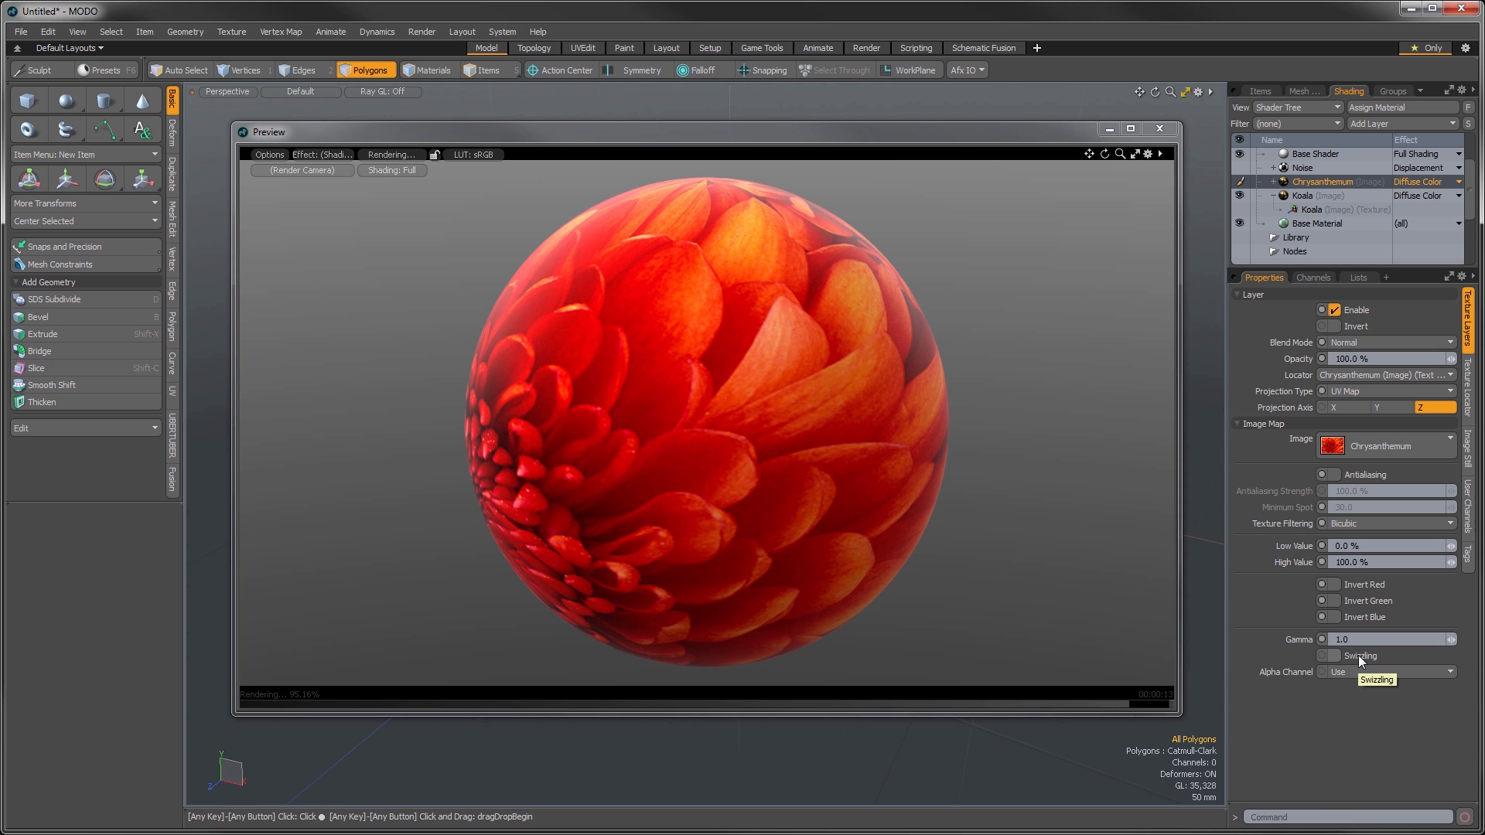
# - Enable swizzling on the Chrysanthemum layer and set its channel to Red
pyautogui.click(1334, 655)
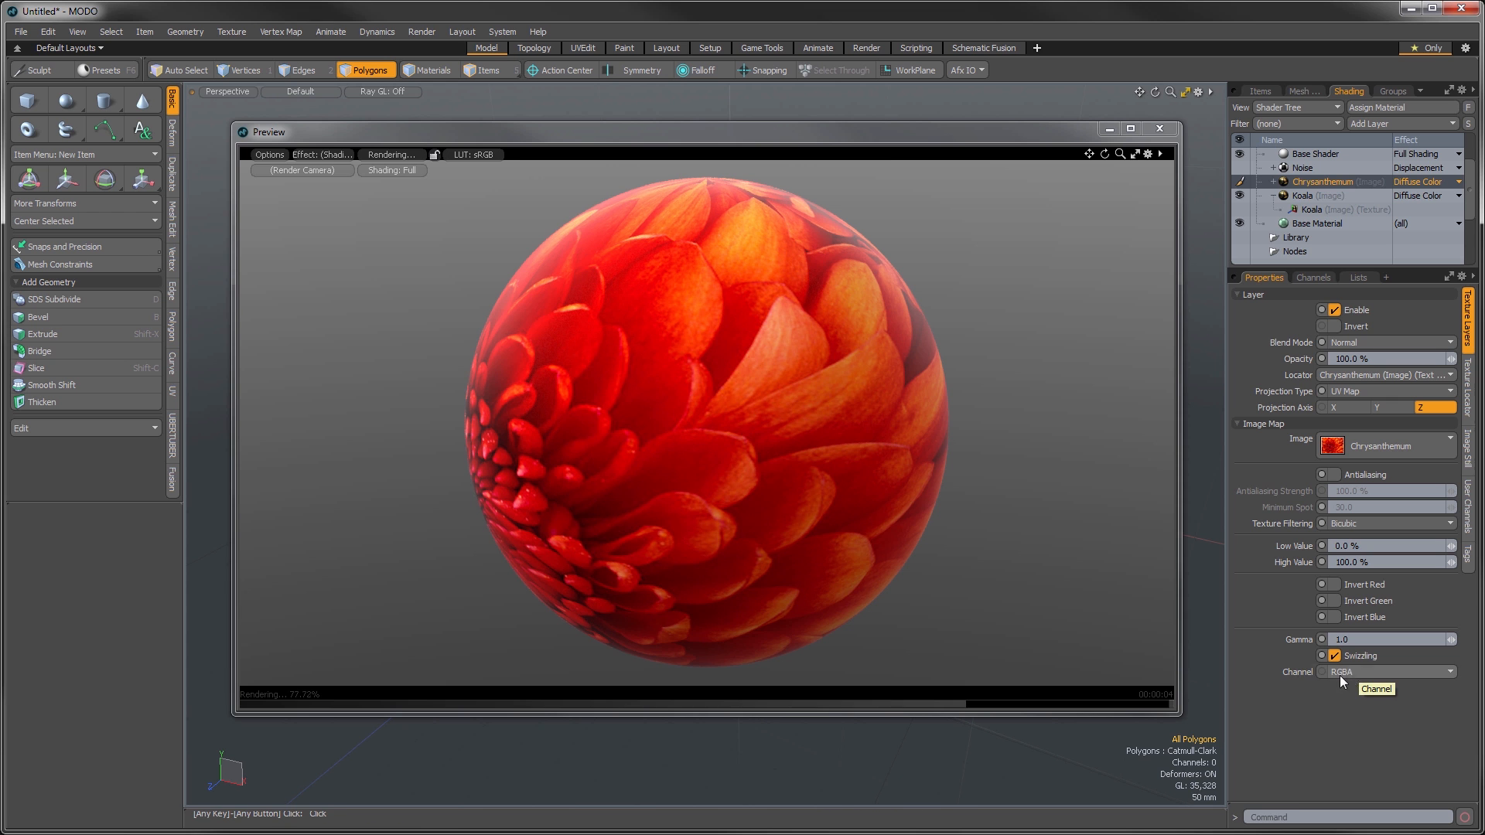
pyautogui.click(1367, 671)
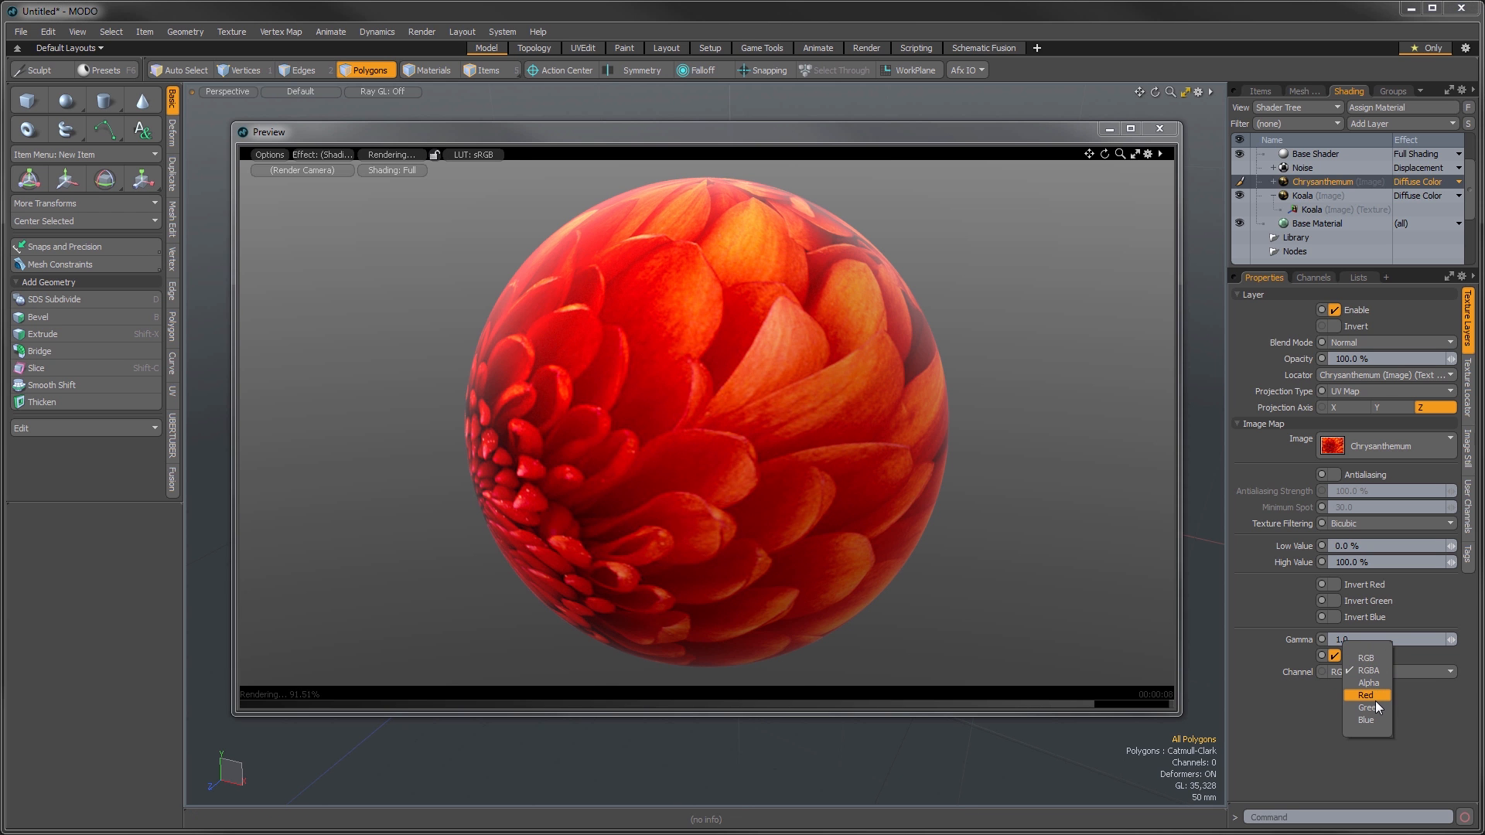
pyautogui.click(1371, 694)
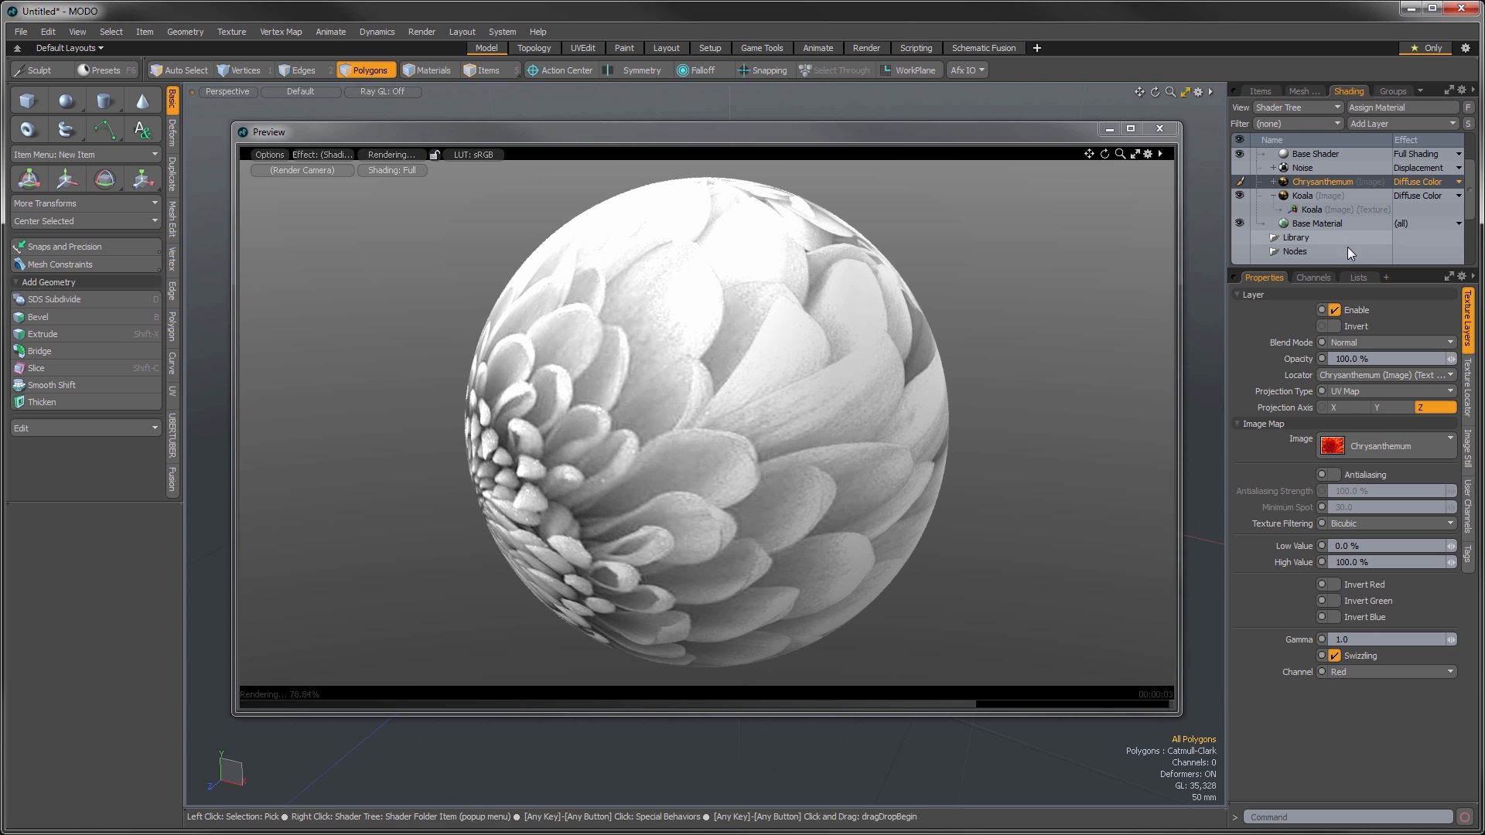
# - Look through the Unity effect options available for the Chrysanthemum layer without choosing one
pyautogui.click(1419, 180)
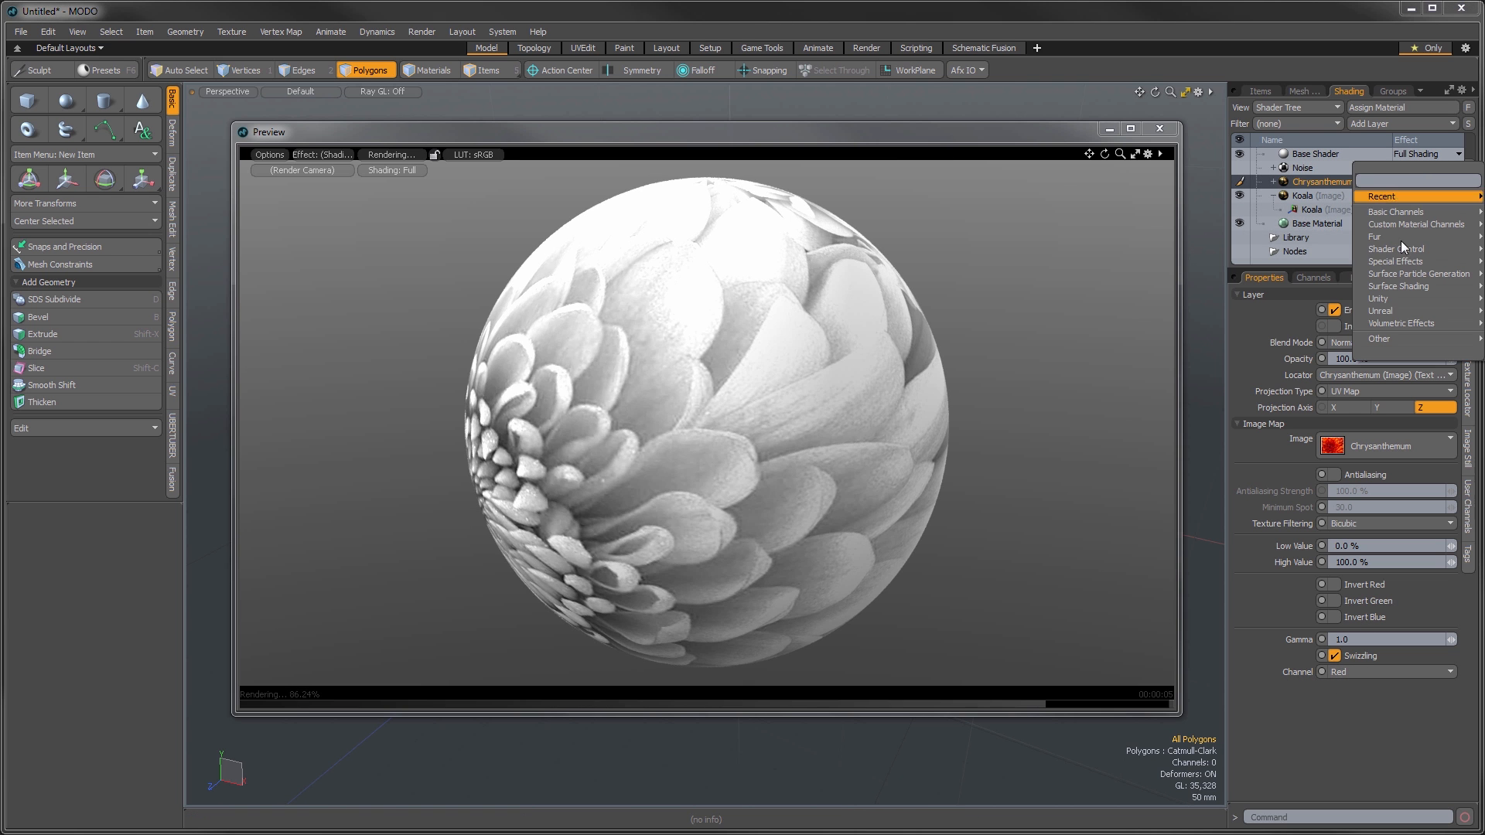
pyautogui.moveTo(1401, 253)
pyautogui.moveTo(1389, 300)
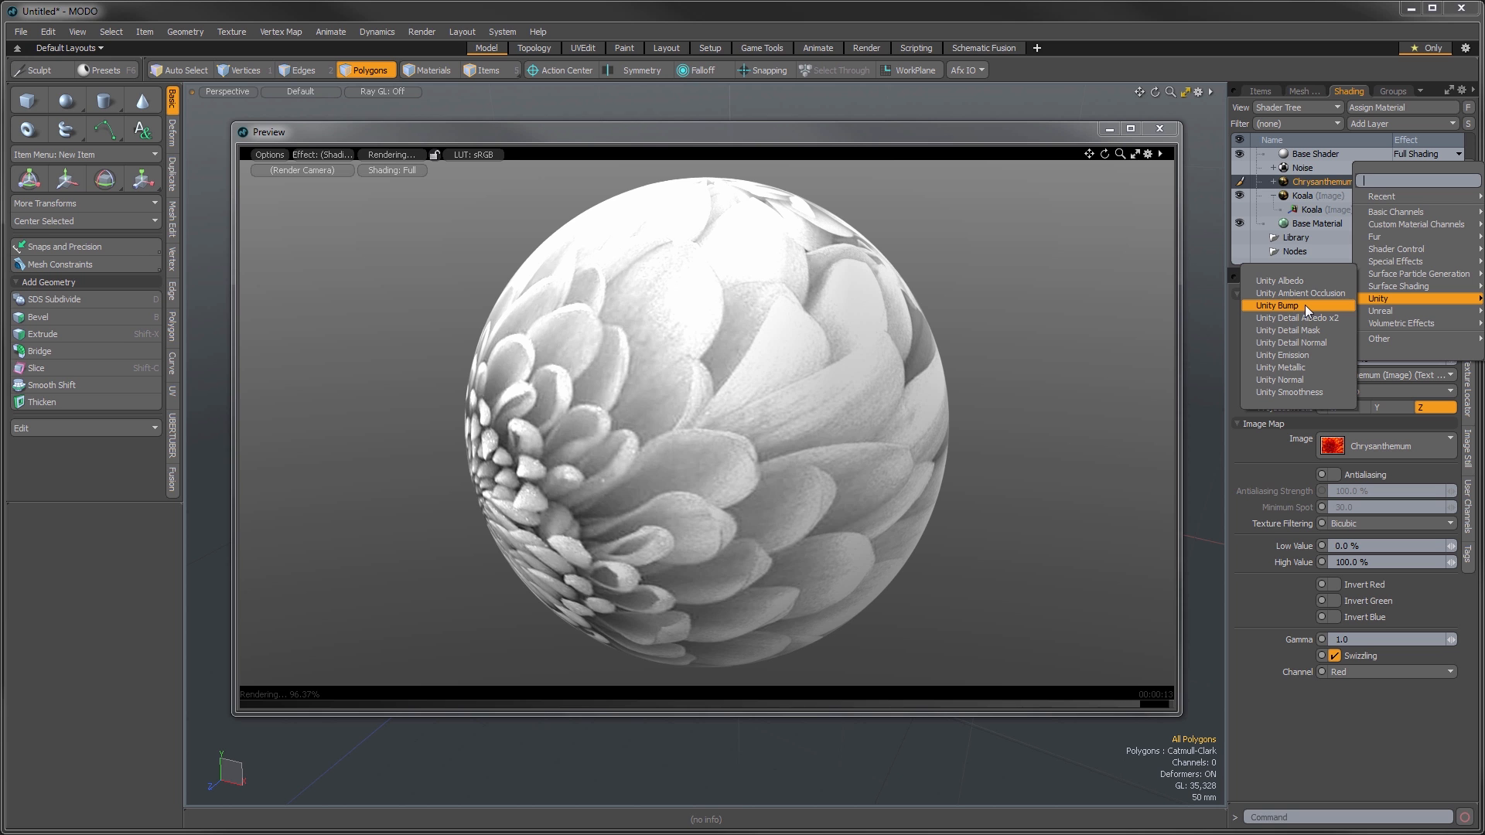
pyautogui.click(1358, 749)
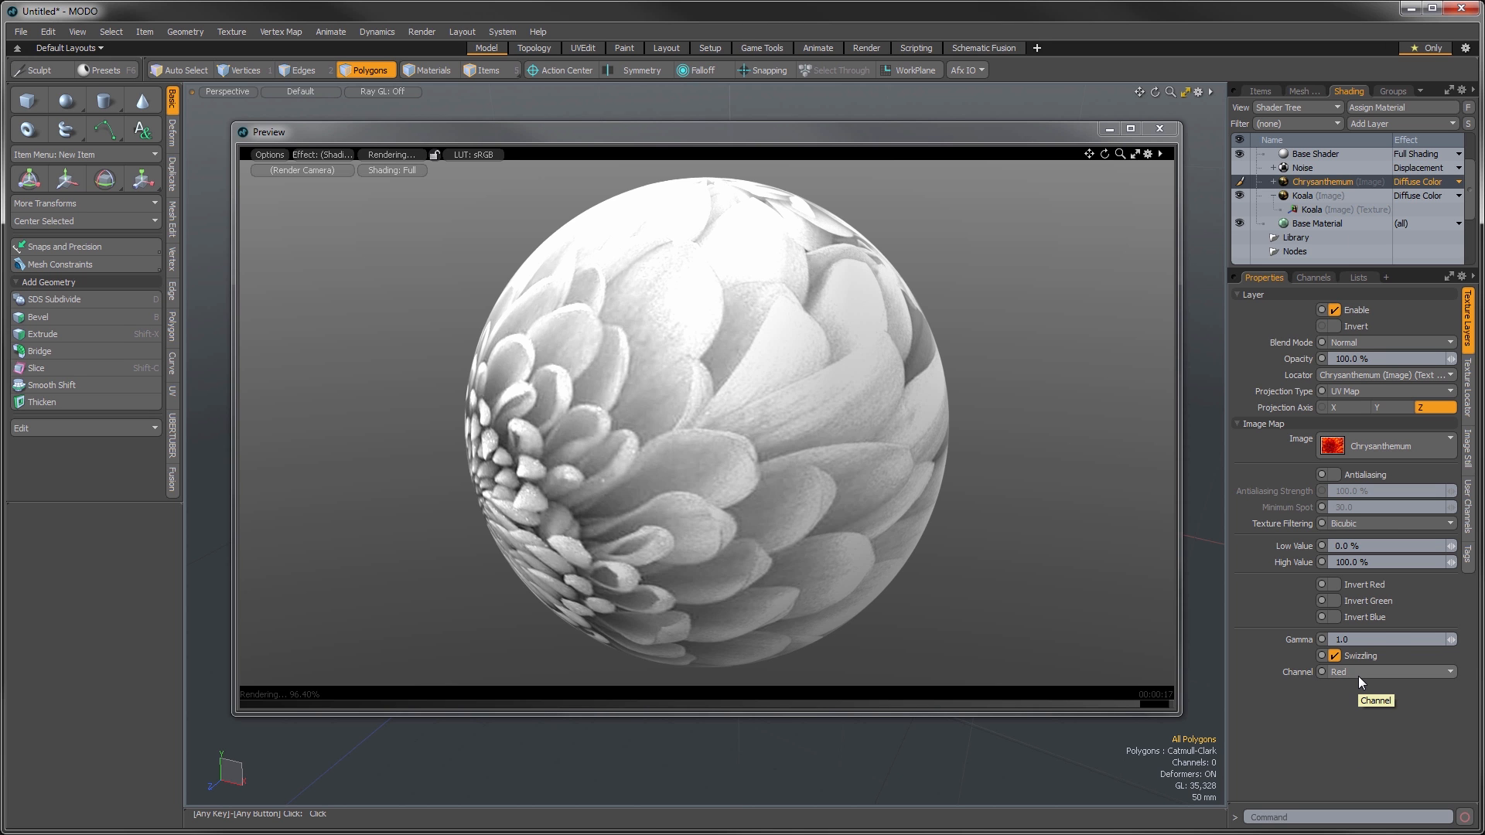
# - Try the Green swizzle channel on the Chrysanthemum layer while reviewing the Unity effects, and turn swizzling off
pyautogui.click(1359, 676)
pyautogui.click(1359, 694)
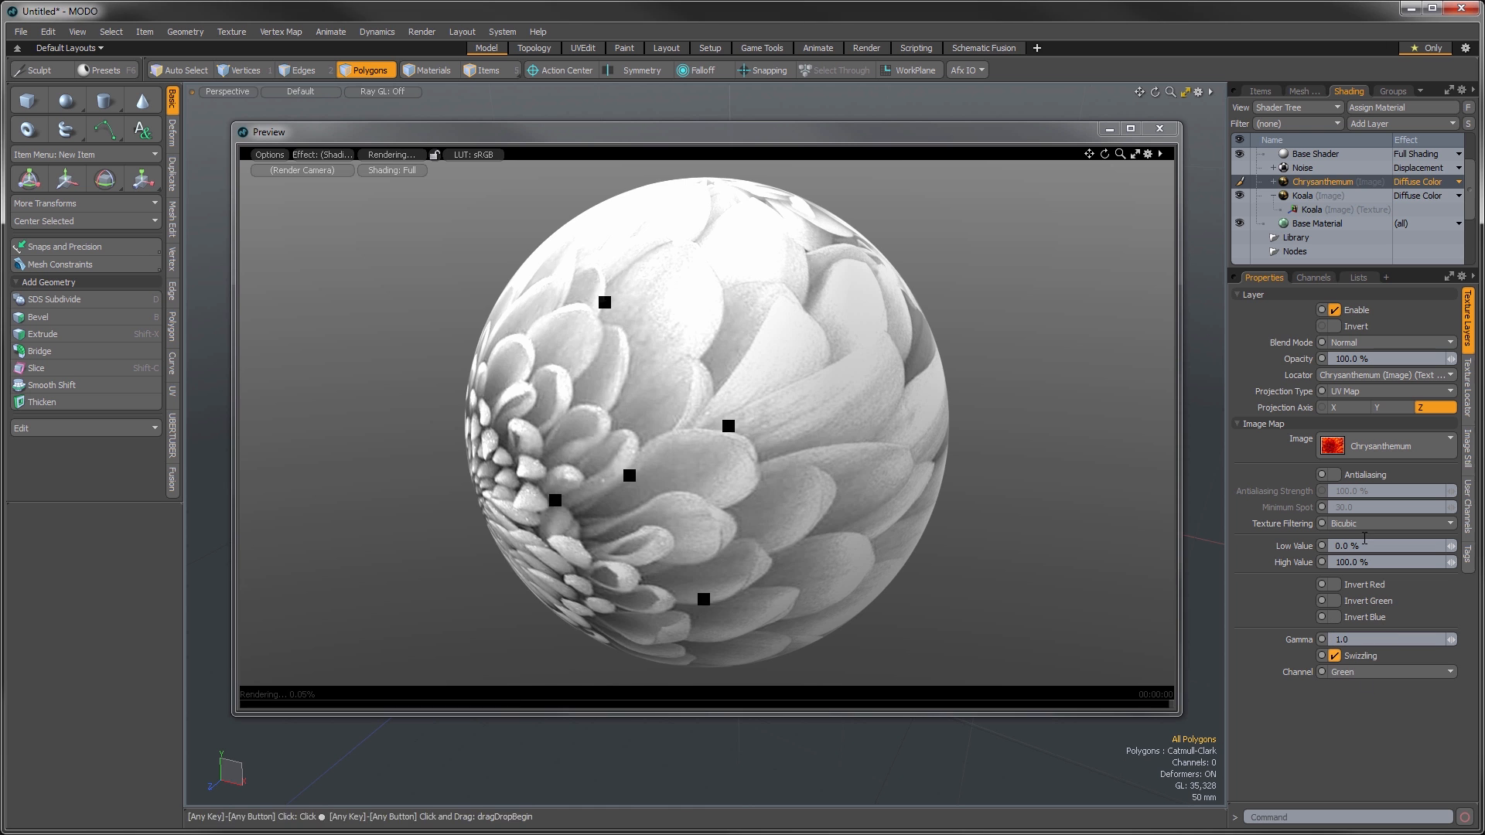
pyautogui.click(1400, 184)
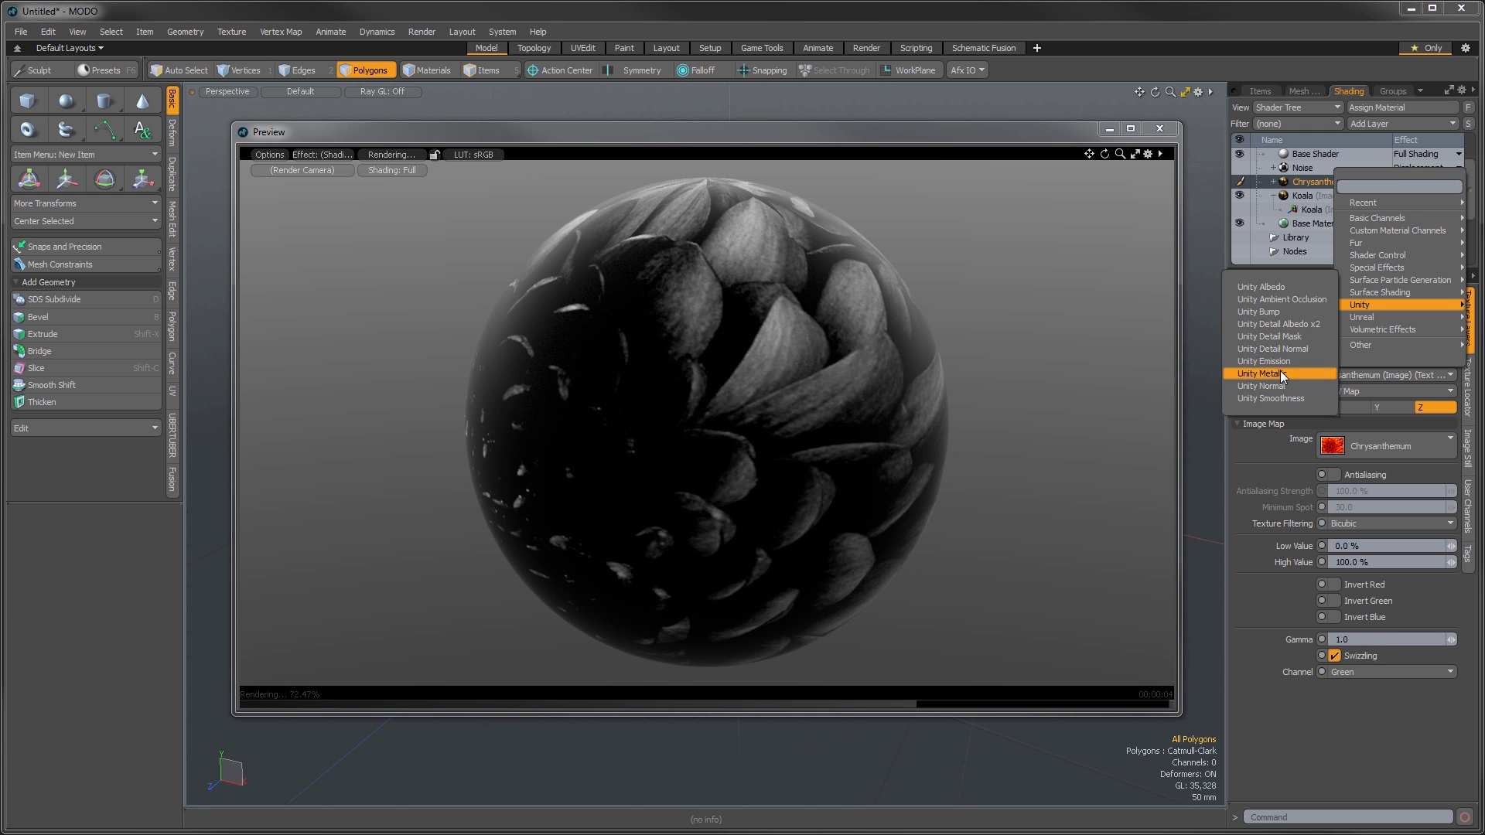
pyautogui.click(1367, 717)
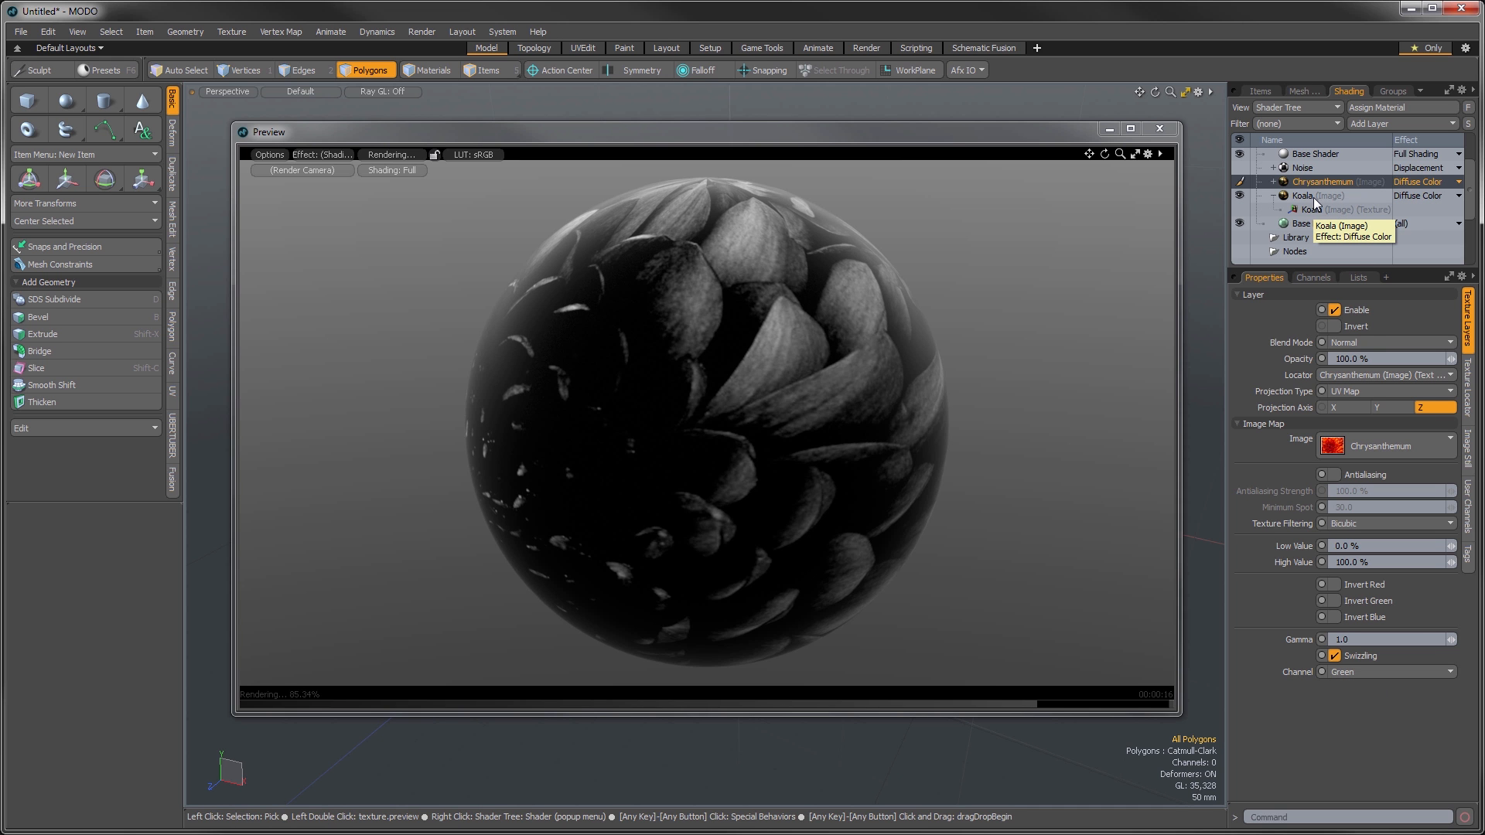
pyautogui.click(1335, 655)
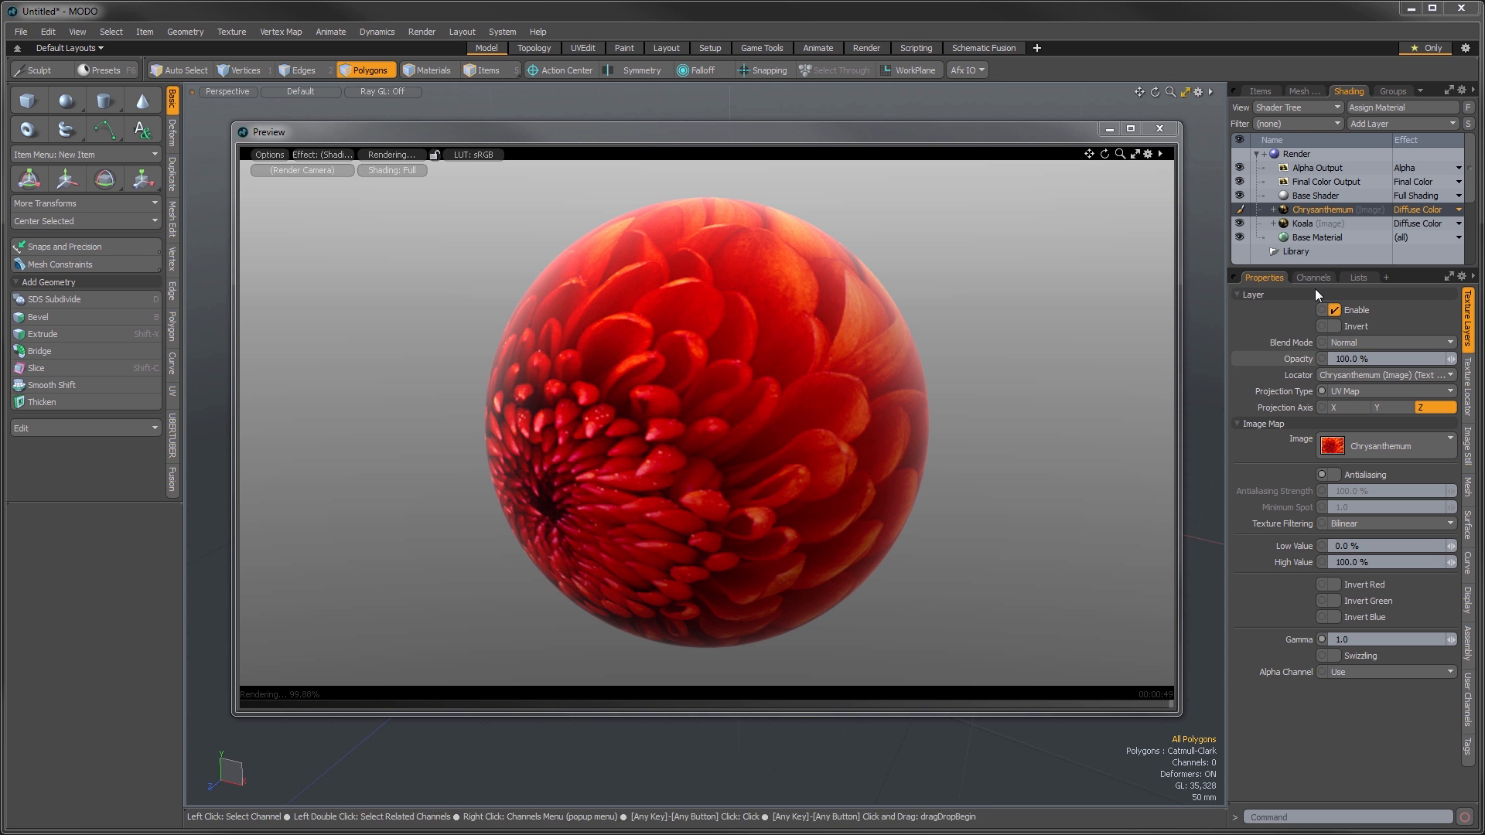
# - Add Transparent.png from the Sample Pictures folder as a new image map layer in the shader tree
pyautogui.click(1368, 123)
pyautogui.moveTo(1340, 221)
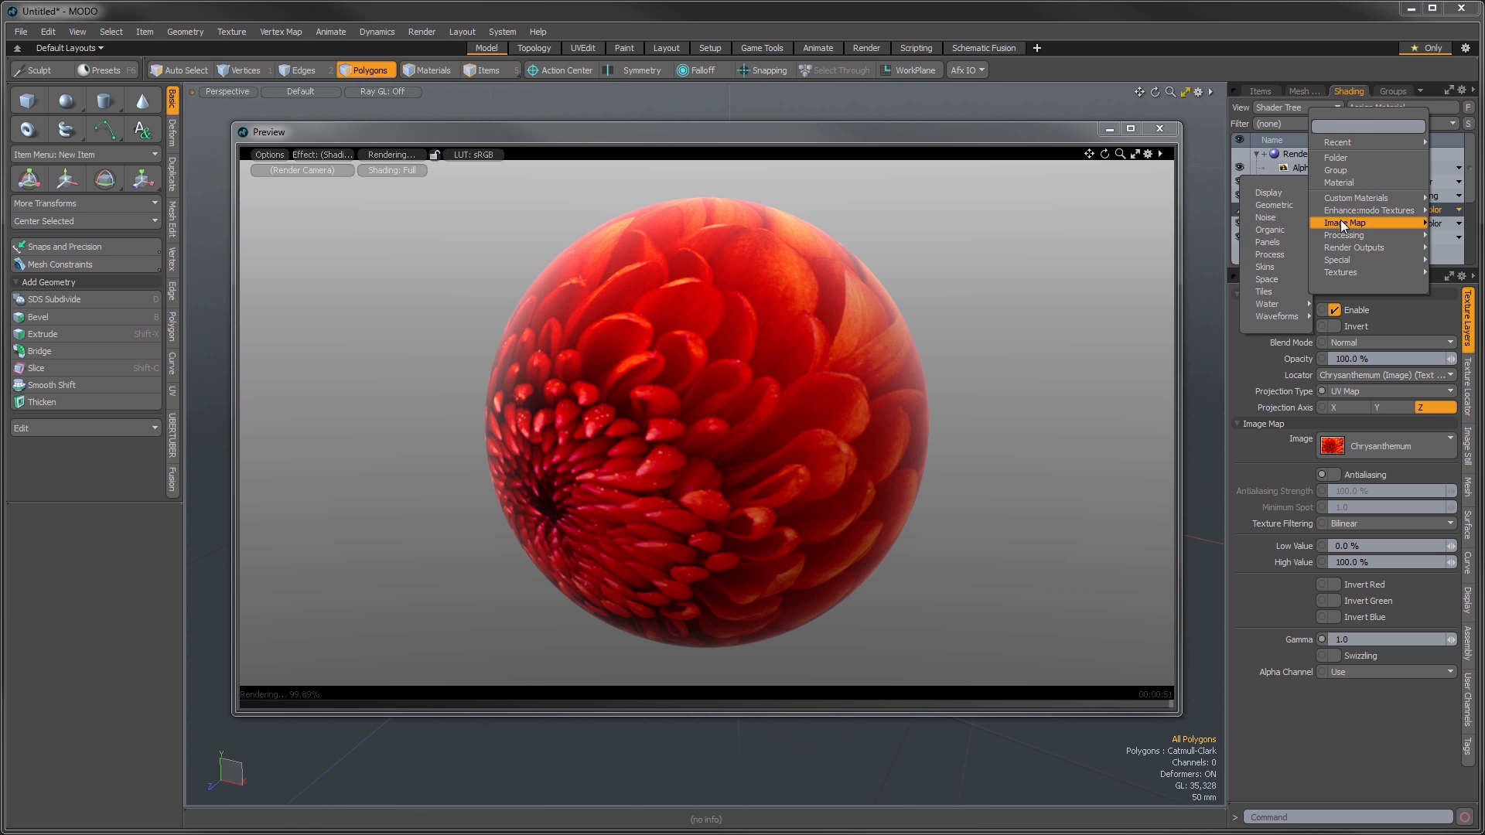
pyautogui.click(1269, 204)
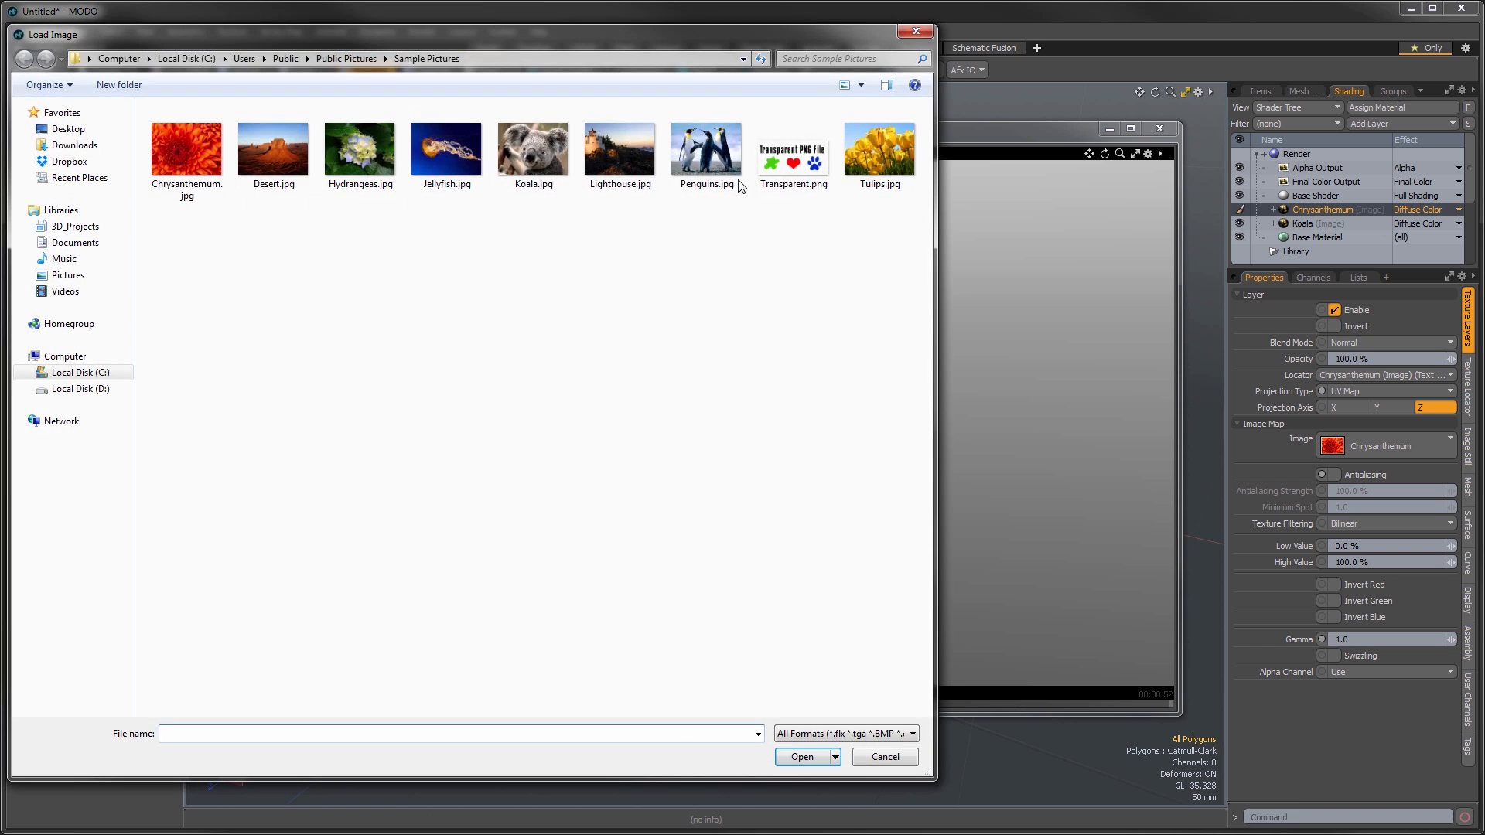
pyautogui.doubleClick(747, 181)
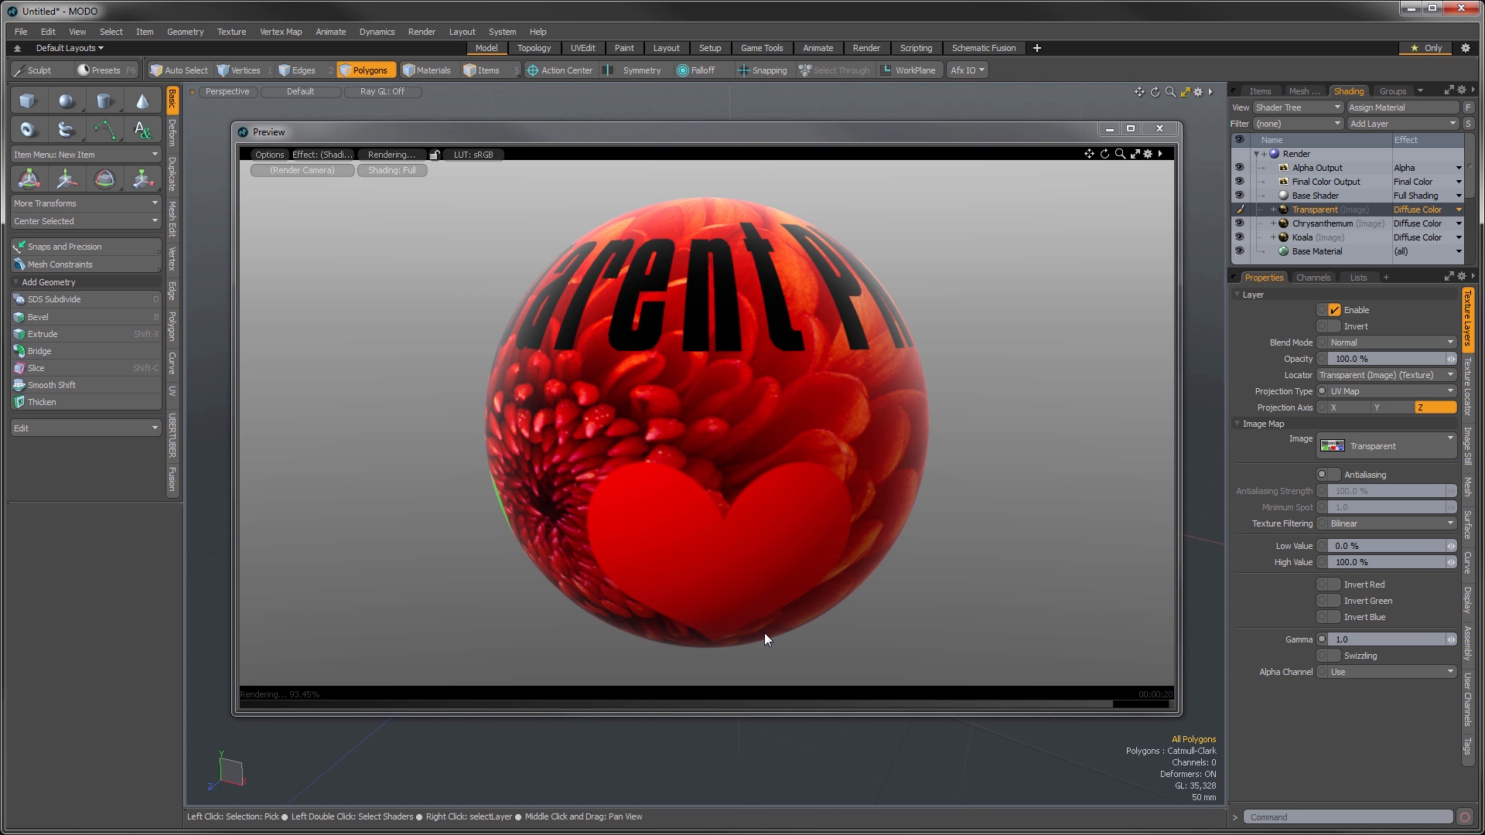
# - Hide the Chrysanthemum and Koala image layers and set the Base Material's diffuse color to magenta (0.8, 0.15, 0.68)
pyautogui.keyDown('alt'); pyautogui.moveTo(876, 396); pyautogui.dragTo(676, 359); pyautogui.keyUp('alt')
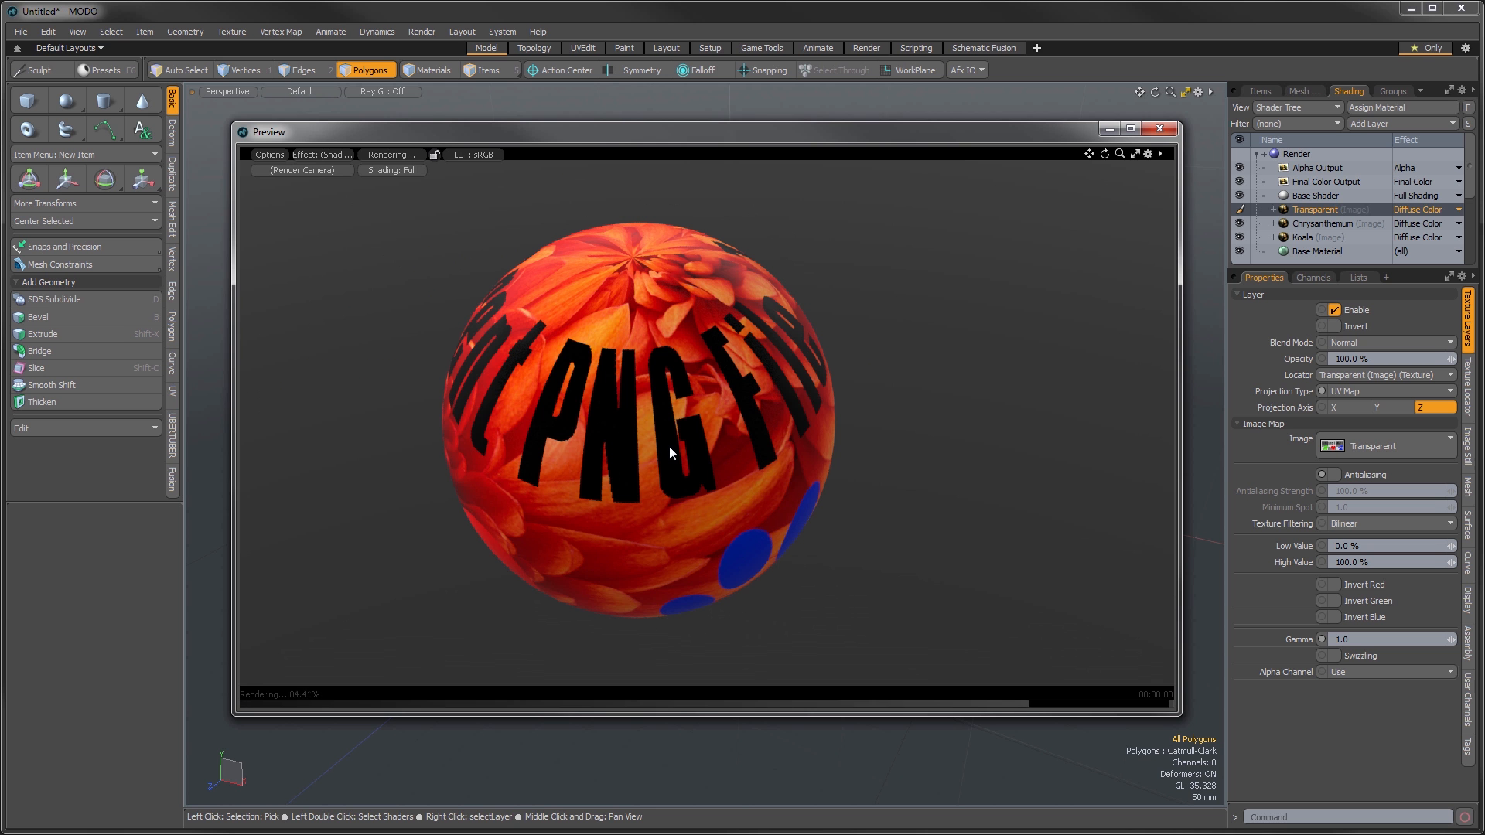
pyautogui.click(1240, 236)
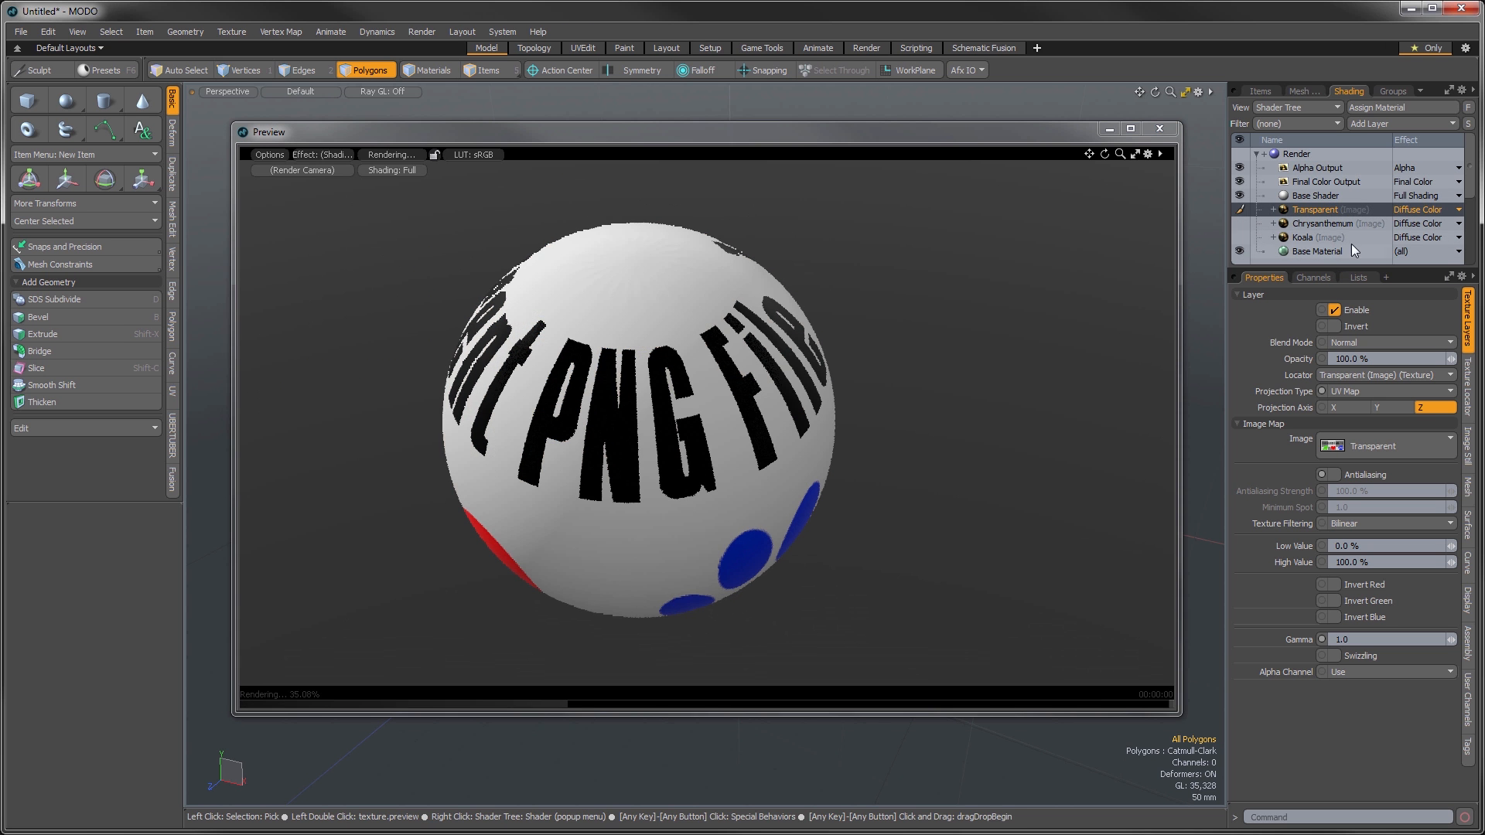
pyautogui.click(1310, 250)
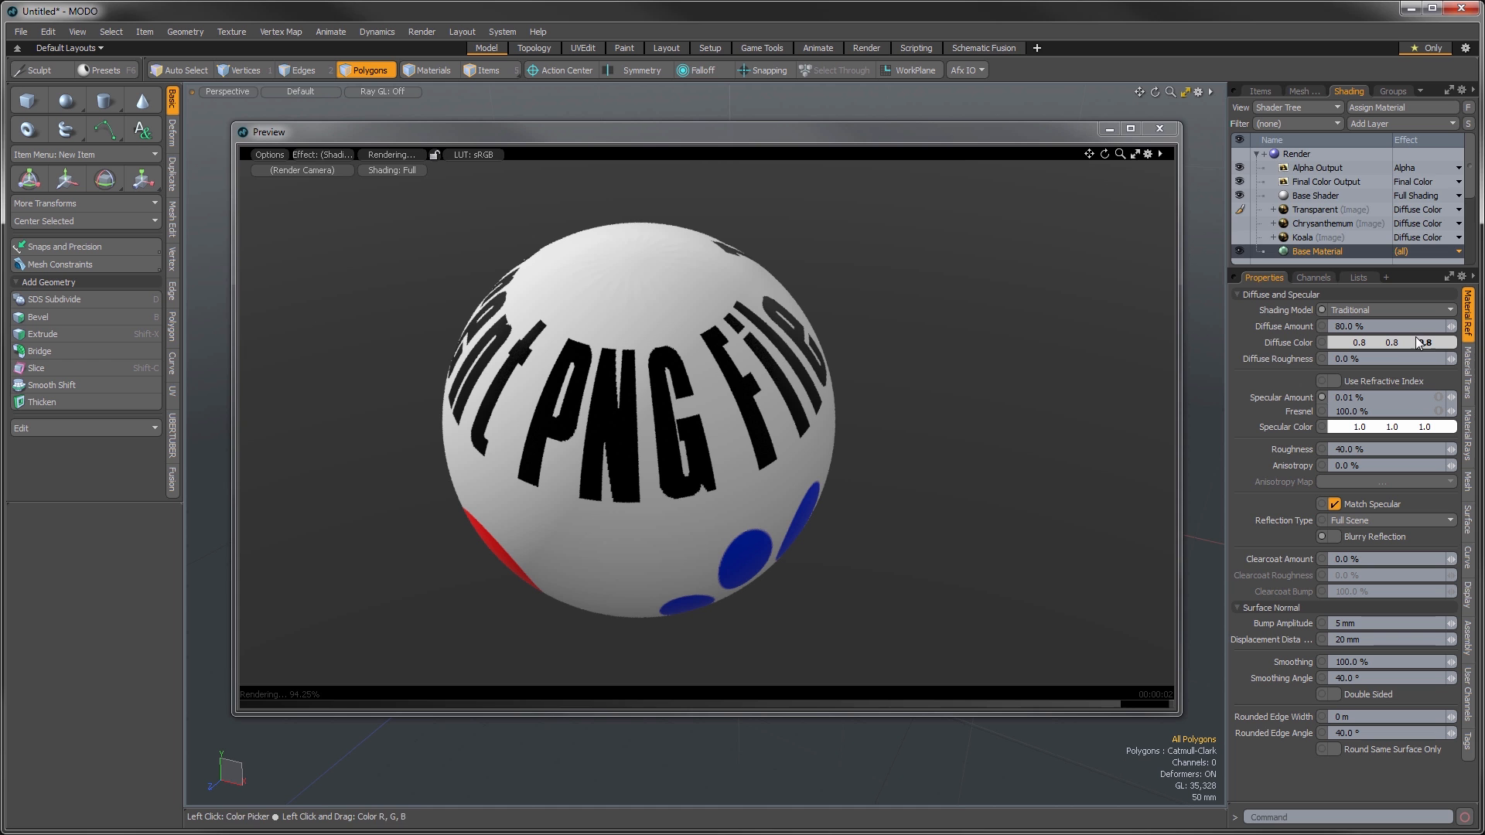
pyautogui.click(1373, 343)
pyautogui.moveTo(976, 280); pyautogui.dragTo(1025, 316)
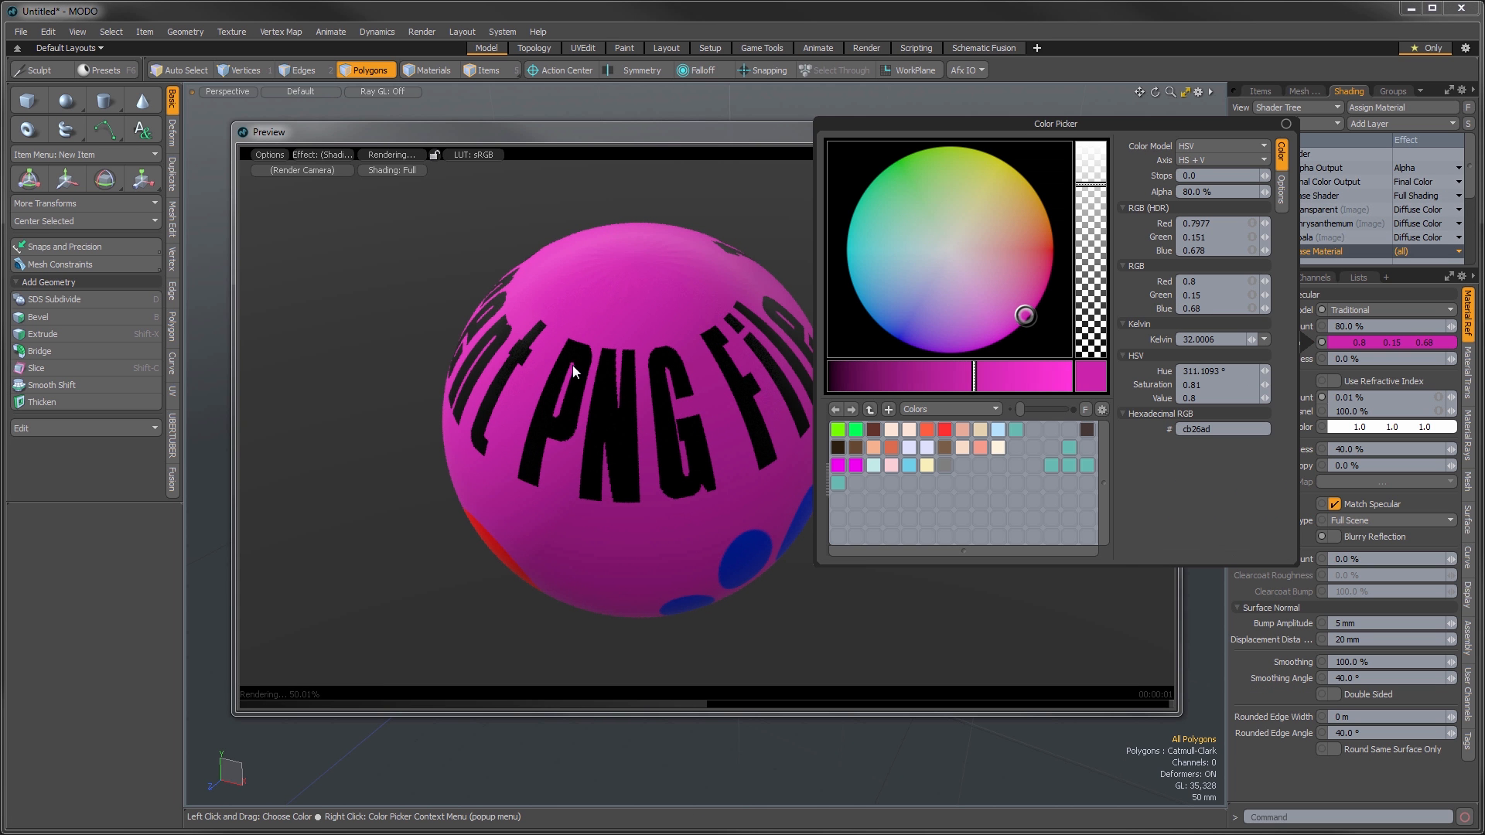
pyautogui.click(1293, 769)
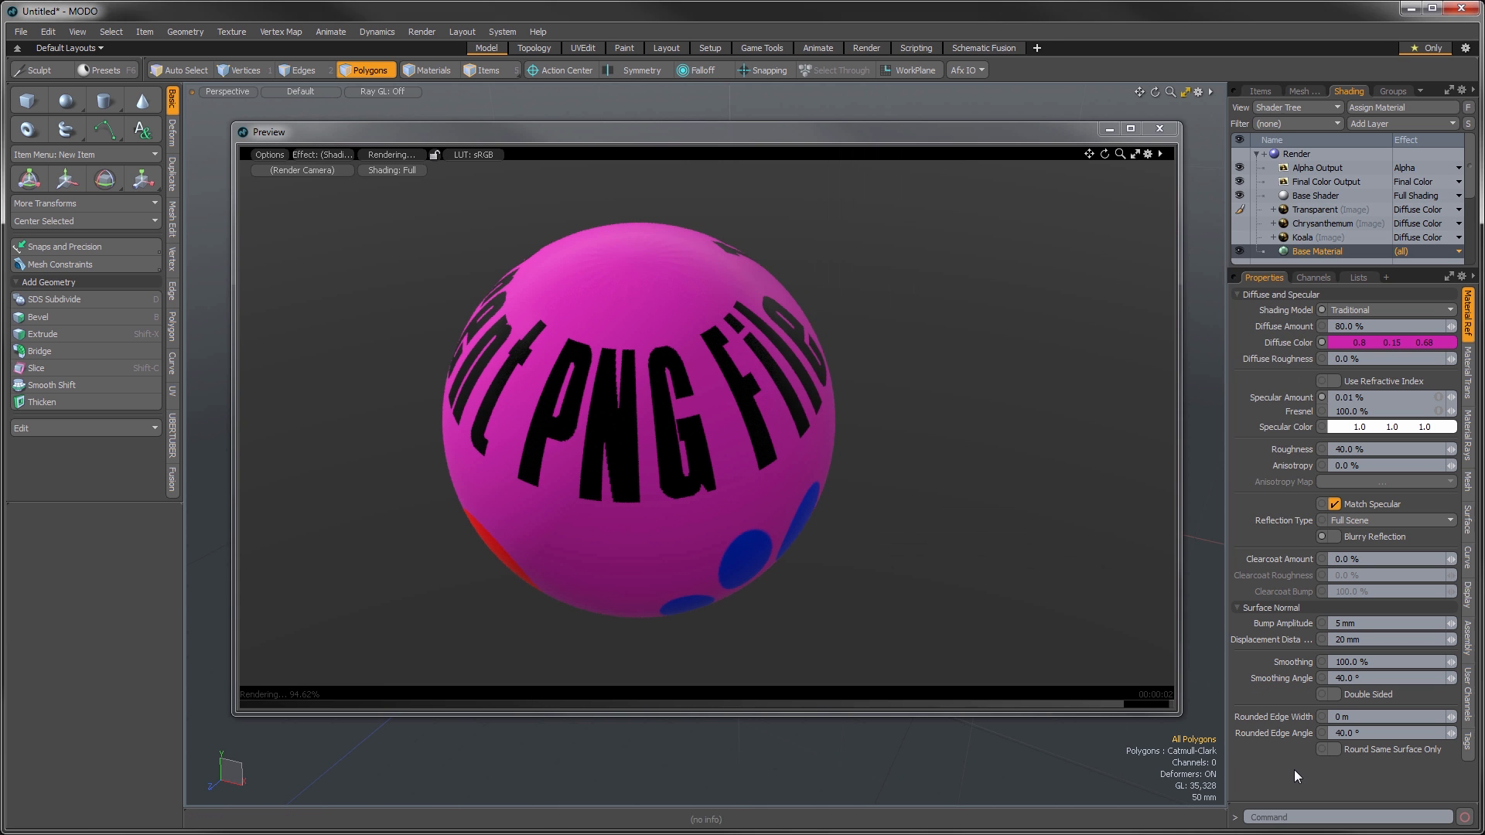
# - Make the Chrysanthemum layer visible again and set the Transparent image layer's alpha channel to Ignore
pyautogui.click(1301, 211)
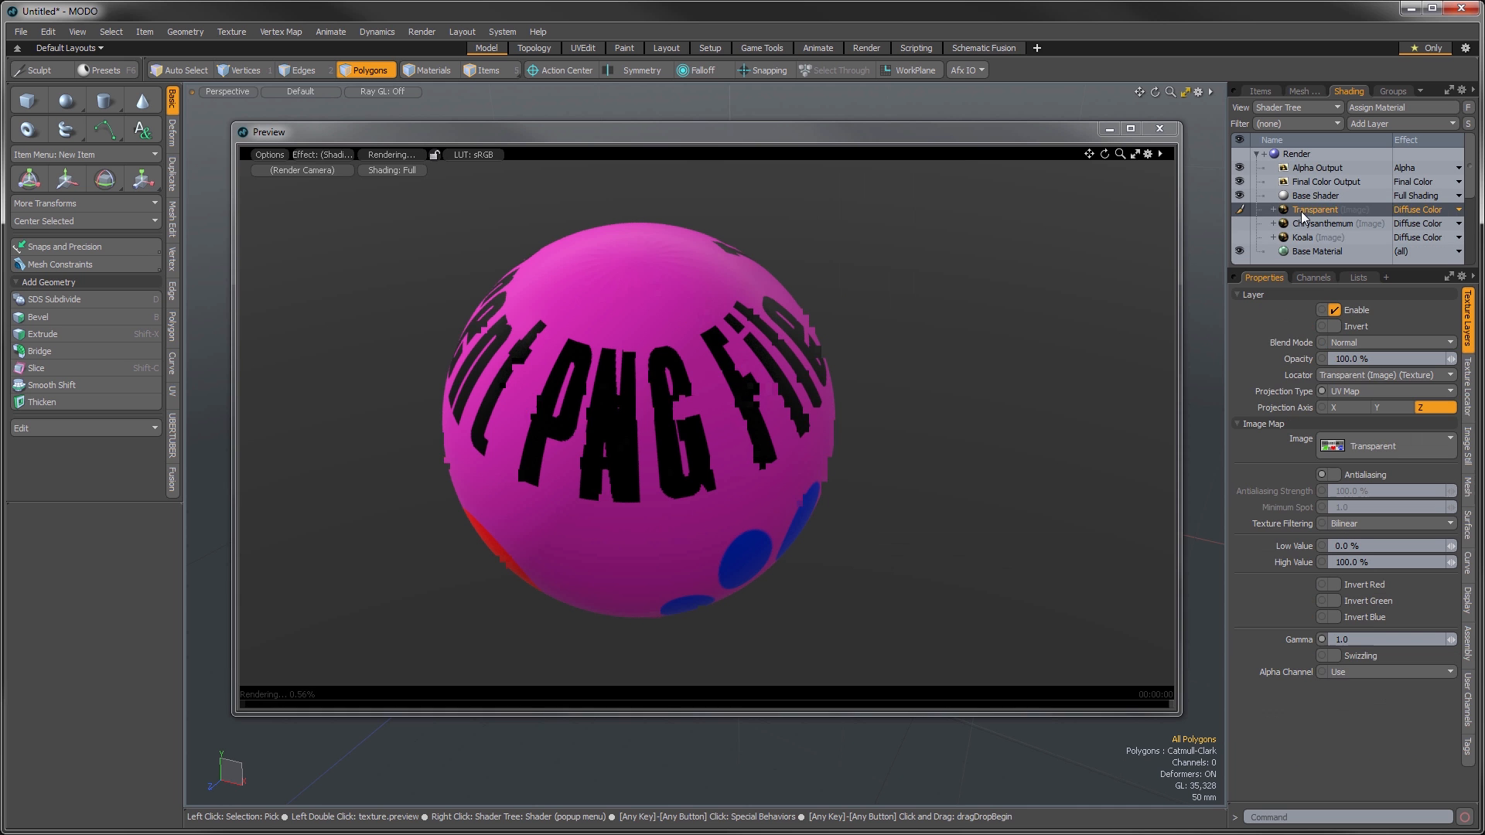
pyautogui.click(1238, 224)
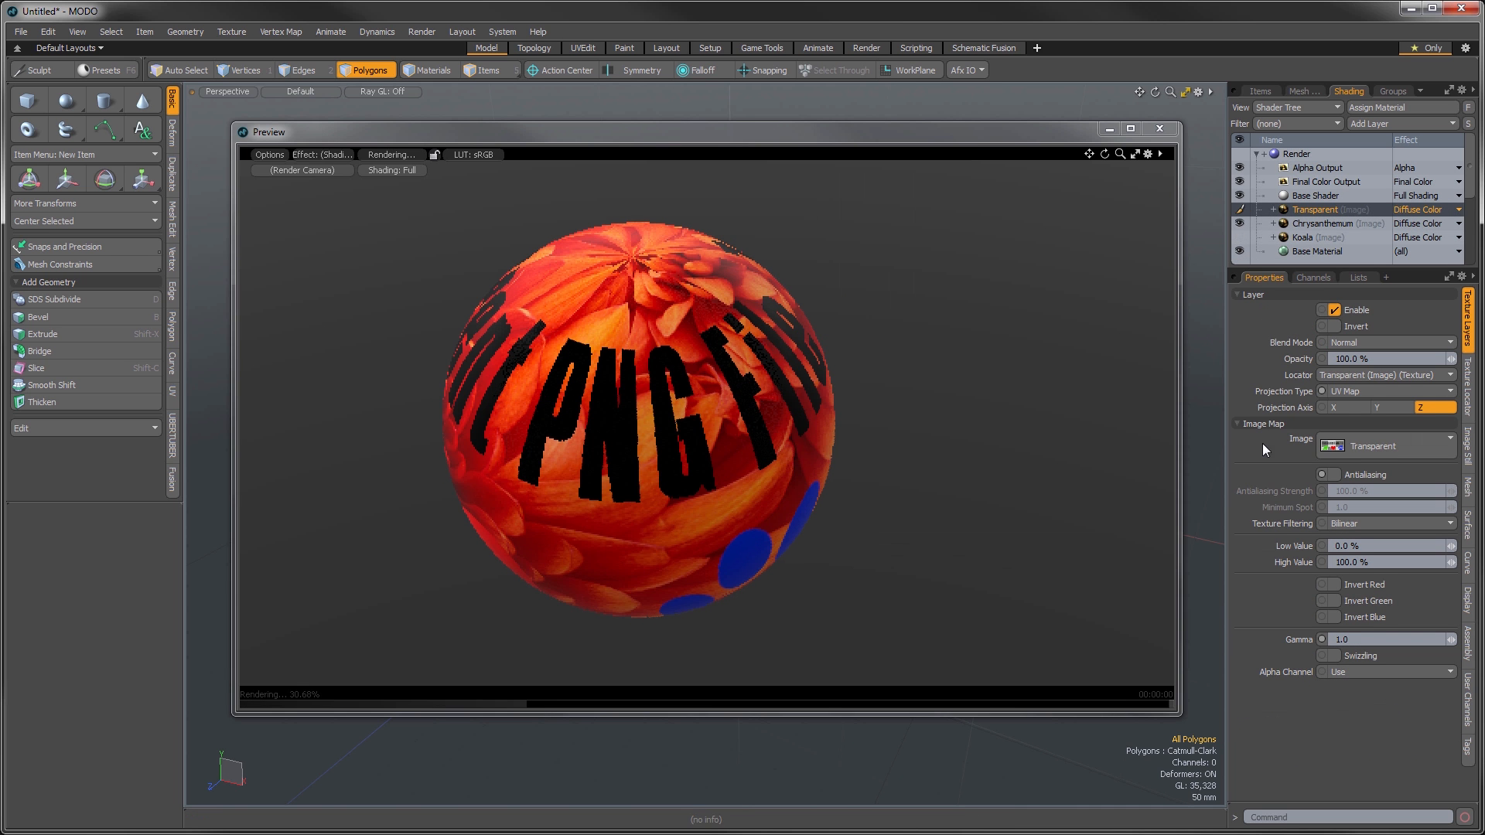
pyautogui.click(1343, 670)
pyautogui.click(1345, 656)
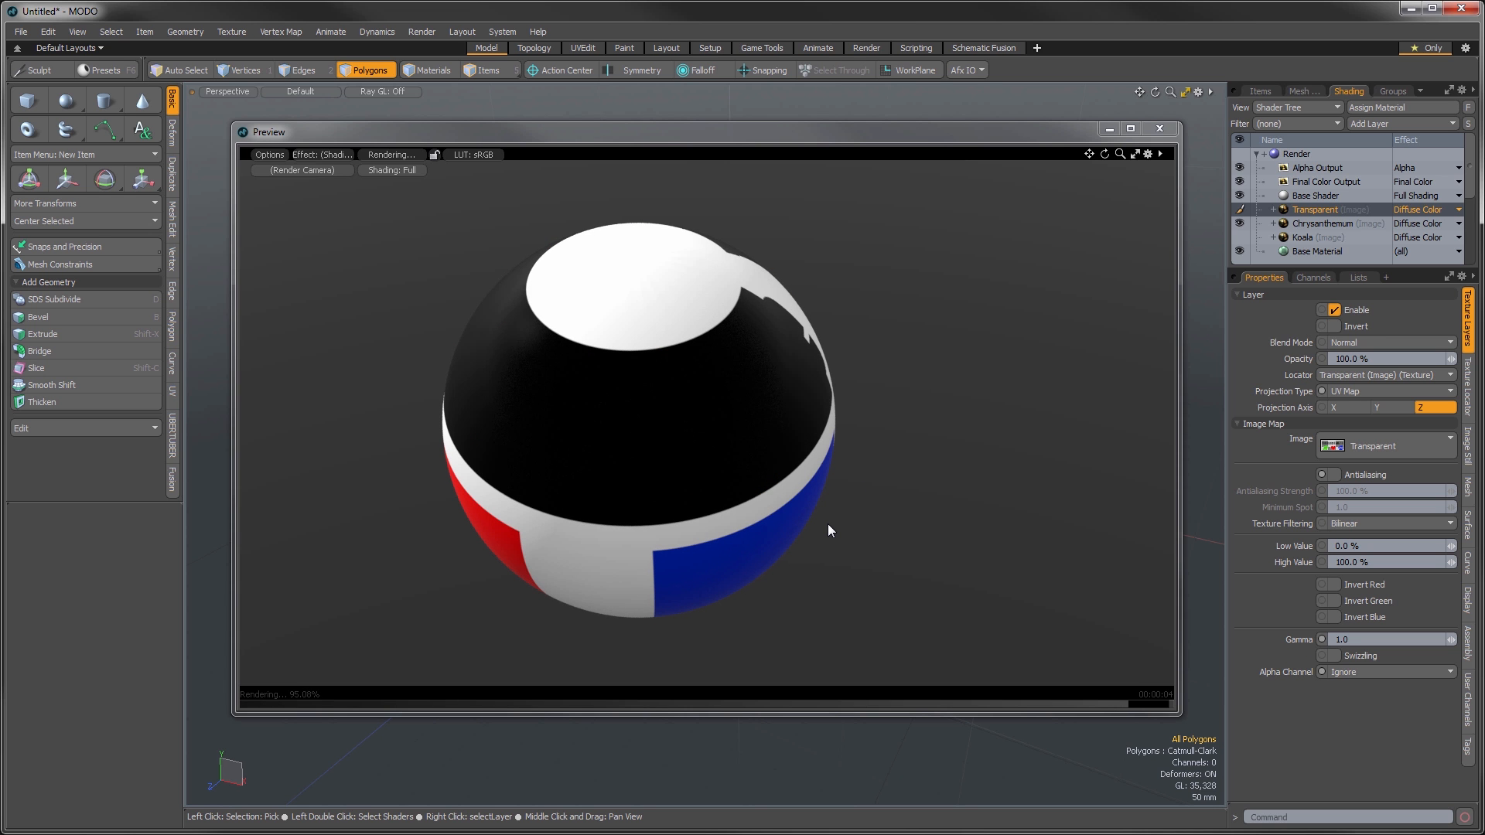
# - Try the Alpha Only option for the Transparent image layer's alpha channel and examine the sphere from several angles
pyautogui.keyDown('alt'); pyautogui.moveTo(654, 568); pyautogui.dragTo(832, 294); pyautogui.keyUp('alt')
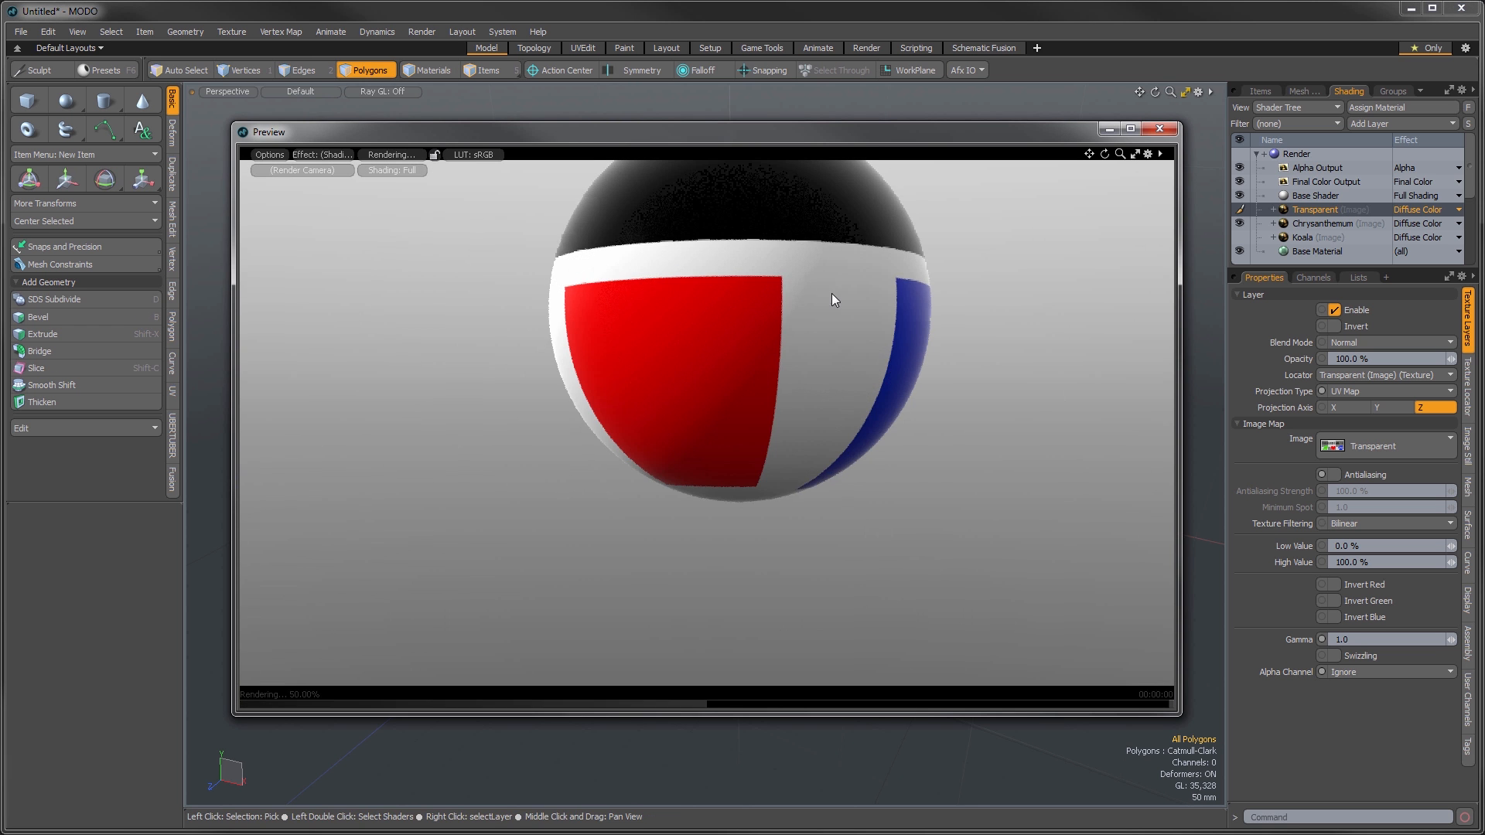
pyautogui.keyDown('alt'); pyautogui.moveTo(783, 369); pyautogui.dragTo(755, 368); pyautogui.keyUp('alt')
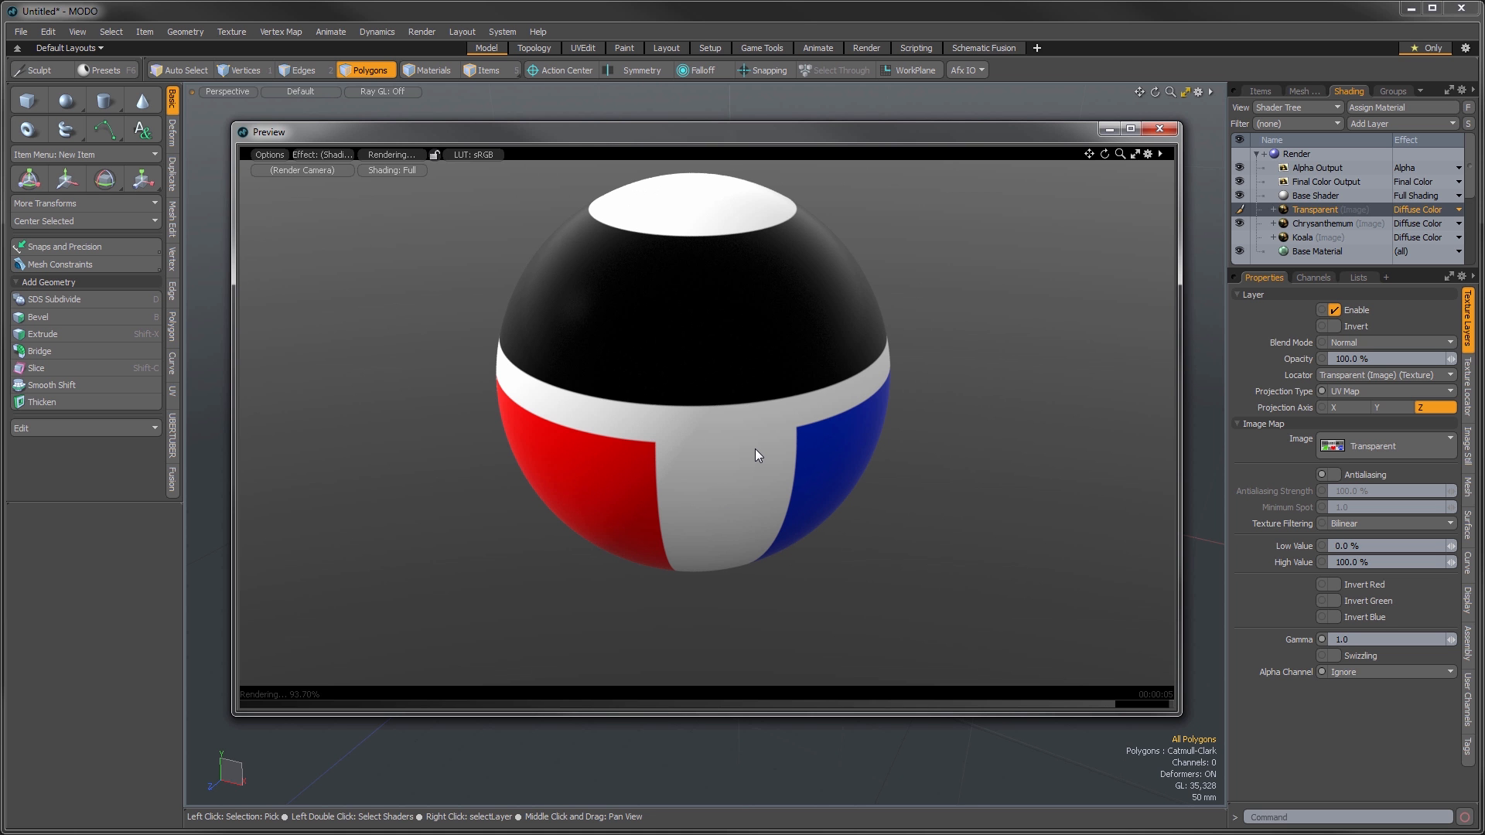
pyautogui.keyDown('alt'); pyautogui.moveTo(877, 472); pyautogui.dragTo(860, 387); pyautogui.keyUp('alt')
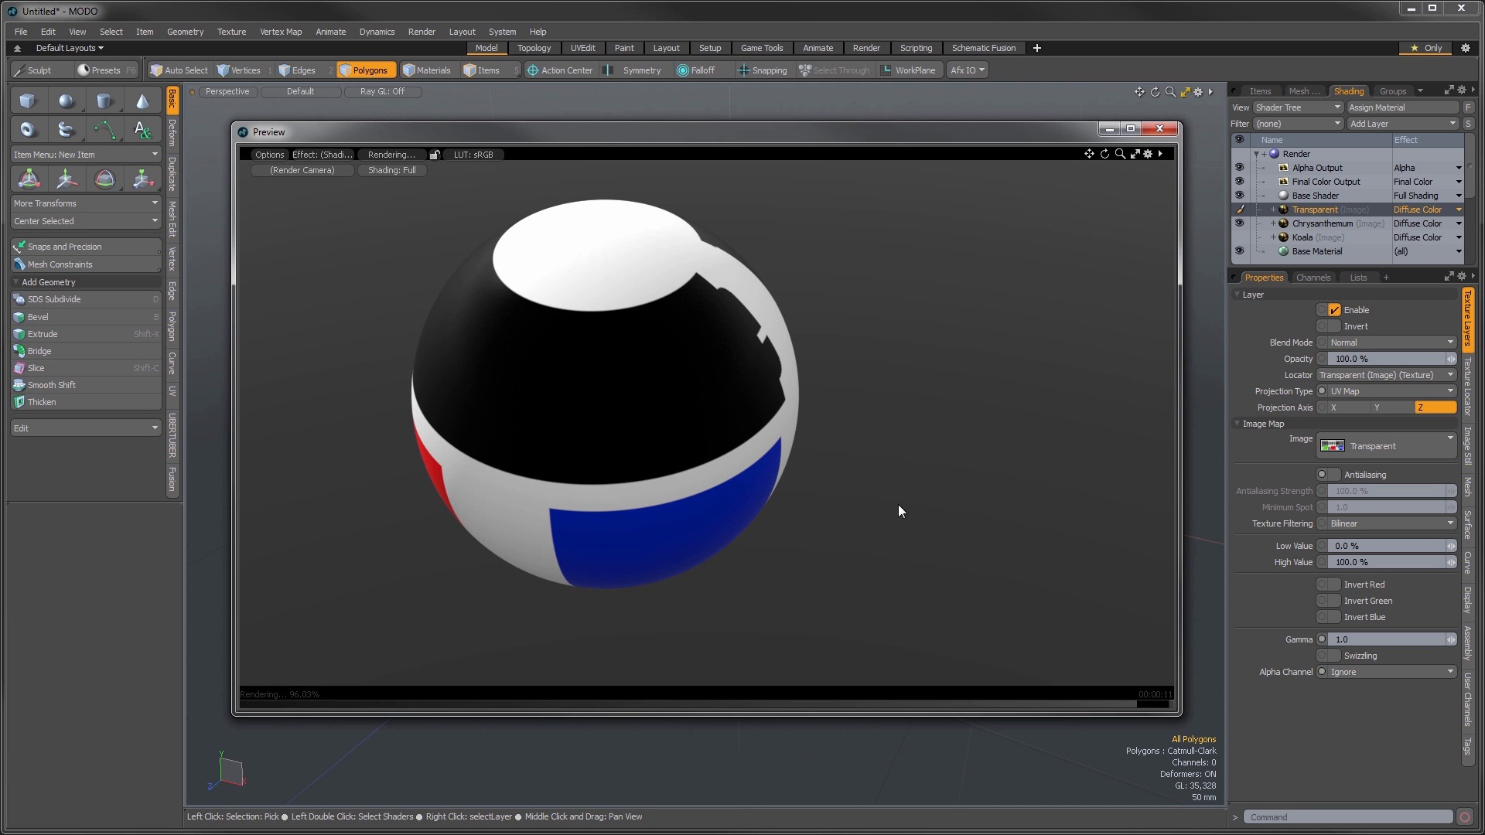
pyautogui.click(1360, 670)
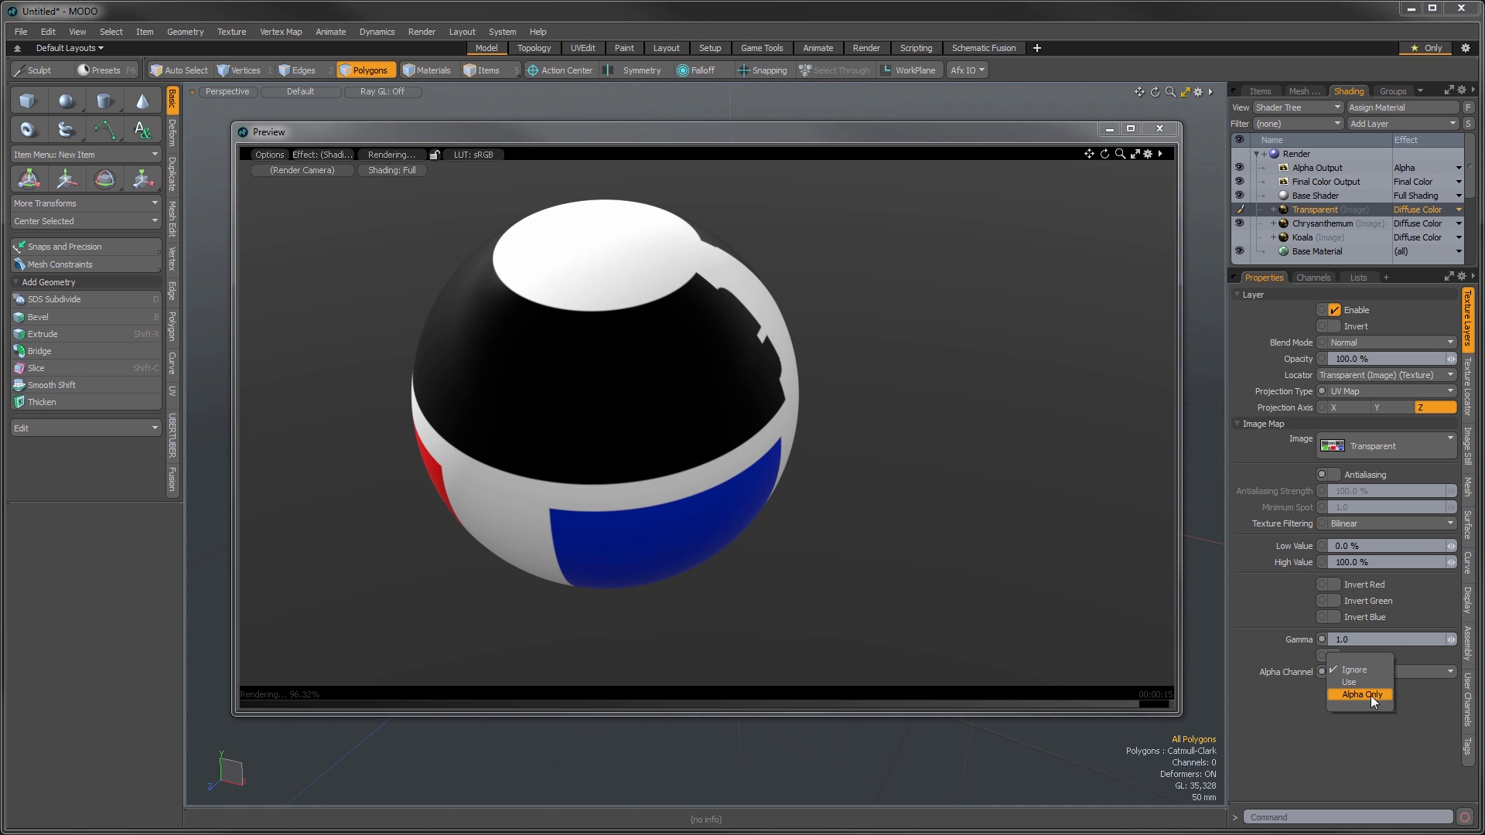
pyautogui.click(1371, 695)
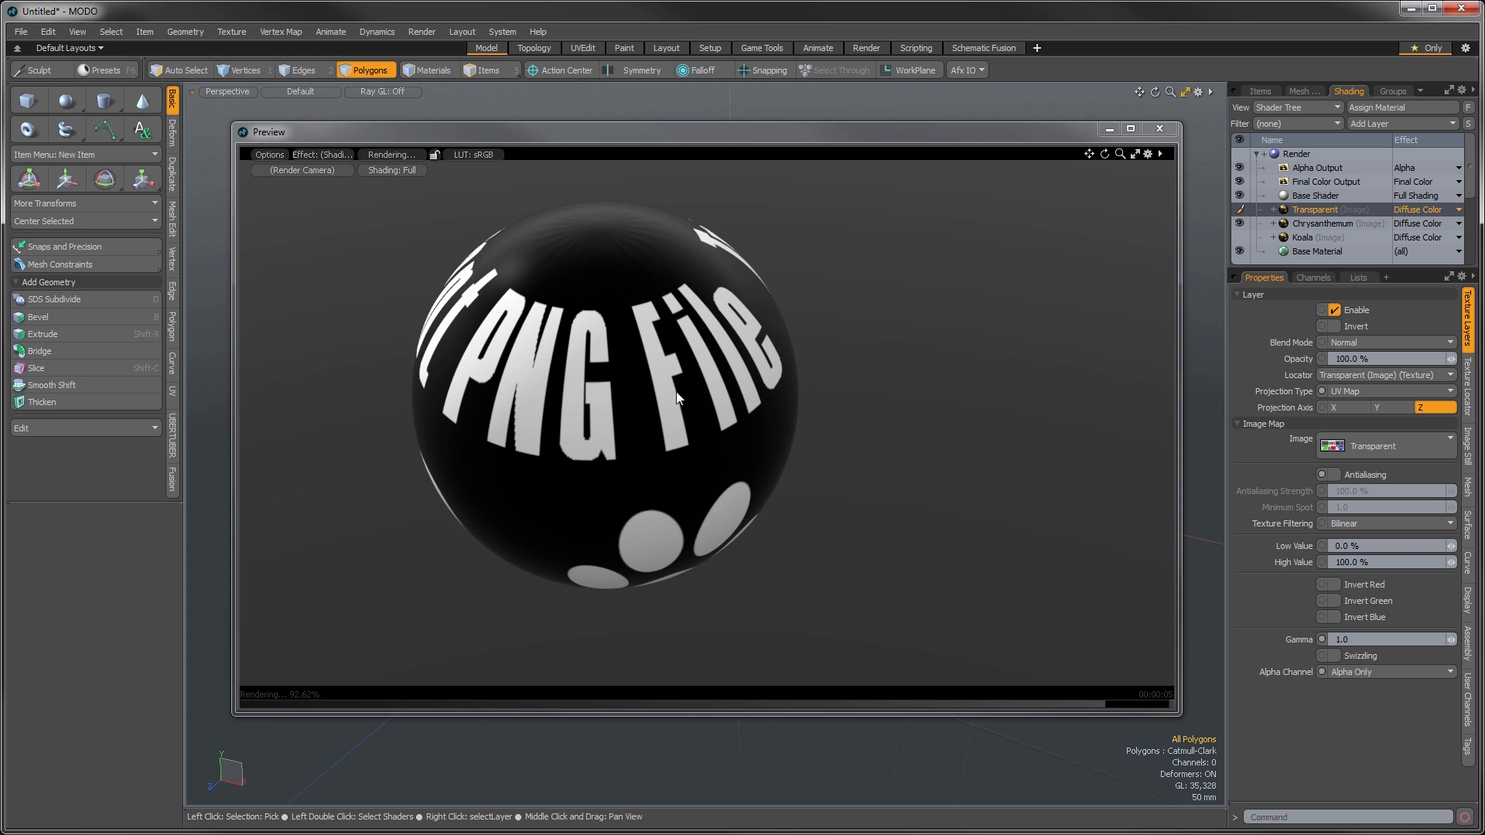
pyautogui.keyDown('alt'); pyautogui.moveTo(601, 490); pyautogui.dragTo(708, 452); pyautogui.keyUp('alt')
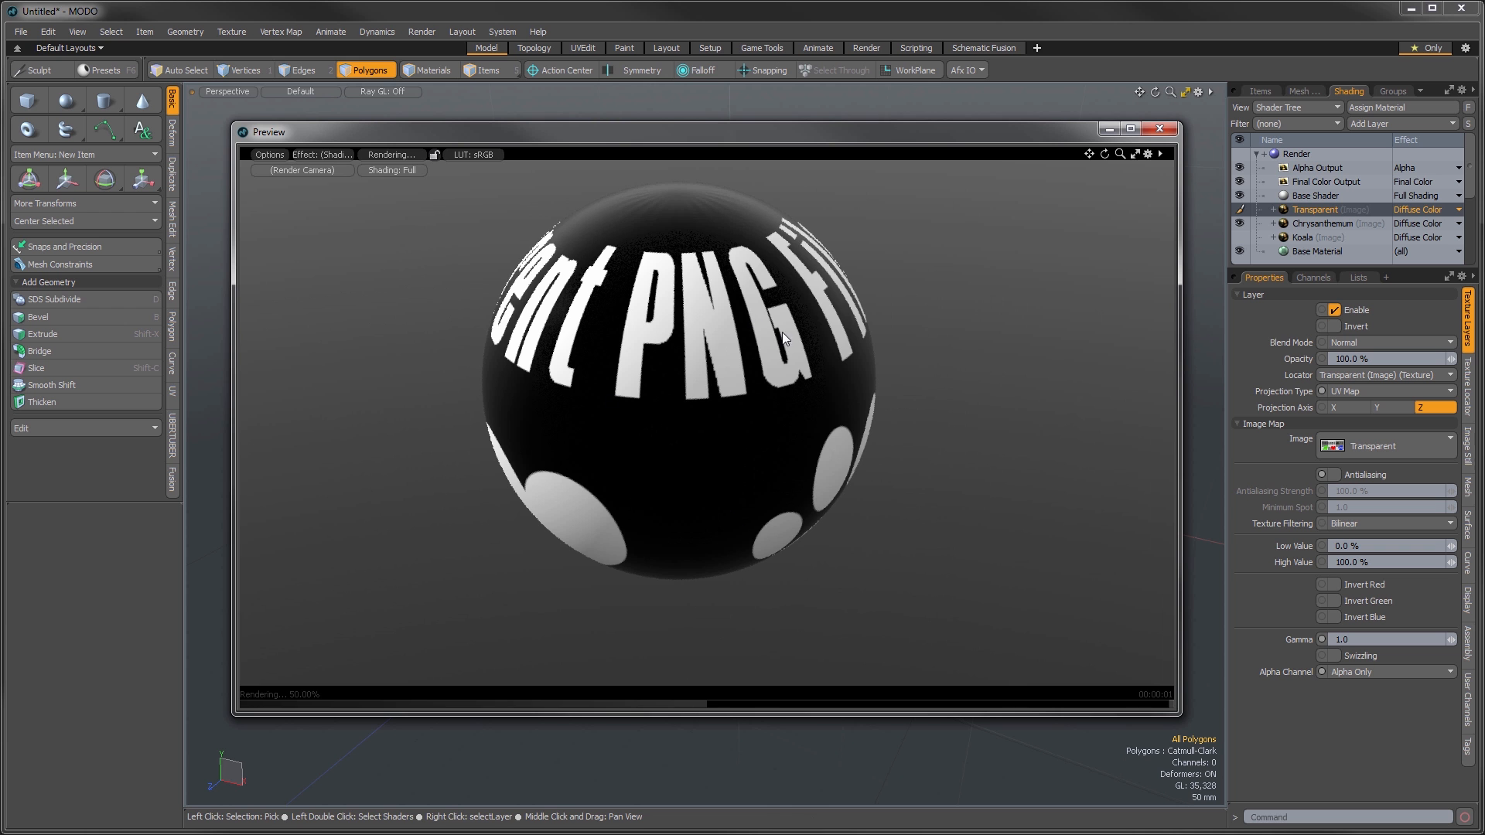
pyautogui.keyDown('alt'); pyautogui.moveTo(781, 328); pyautogui.dragTo(902, 383); pyautogui.keyUp('alt')
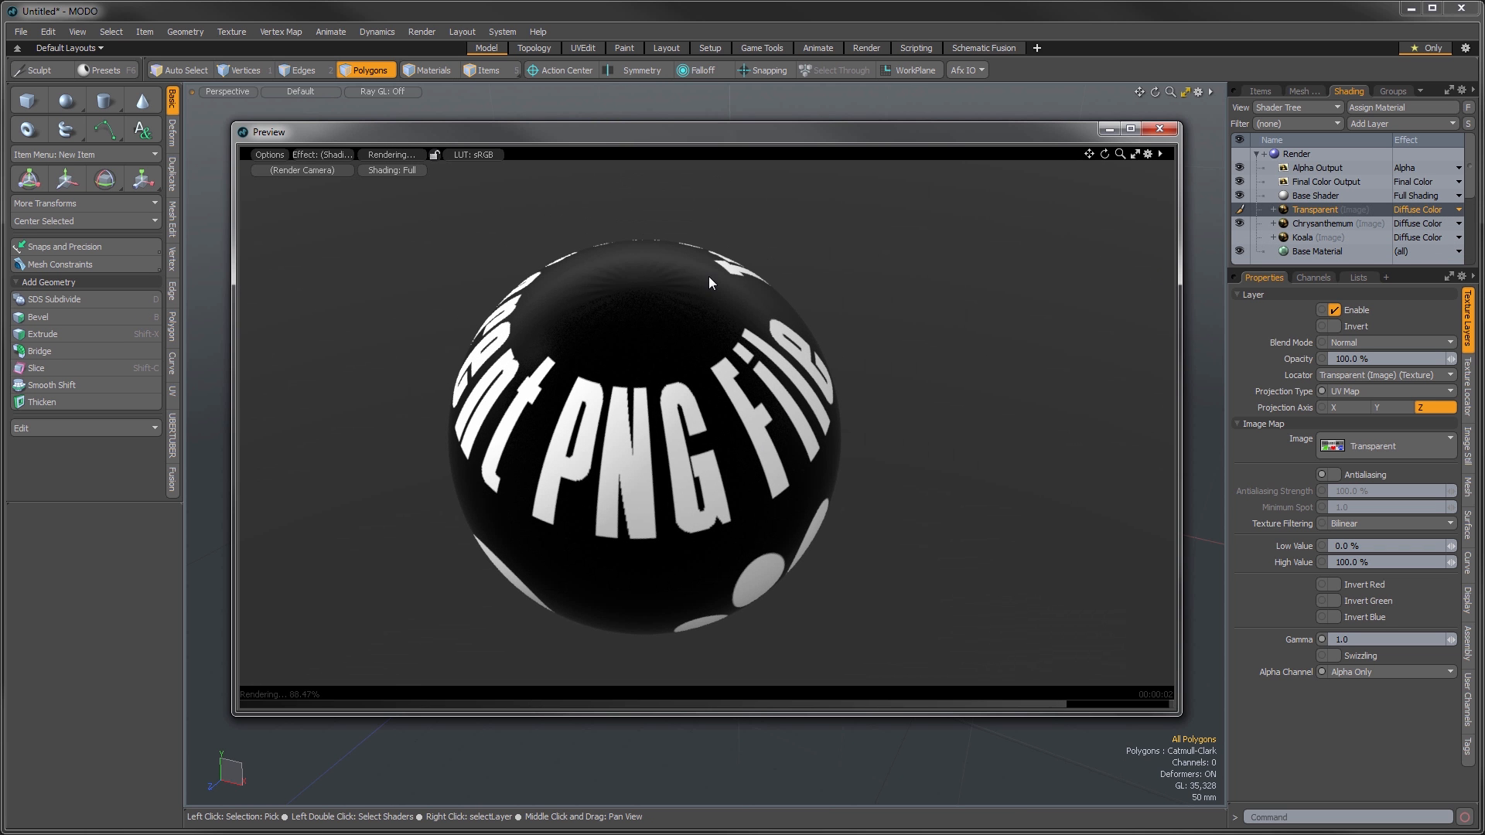
pyautogui.keyDown('alt'); pyautogui.moveTo(708, 370); pyautogui.dragTo(780, 467); pyautogui.keyUp('alt')
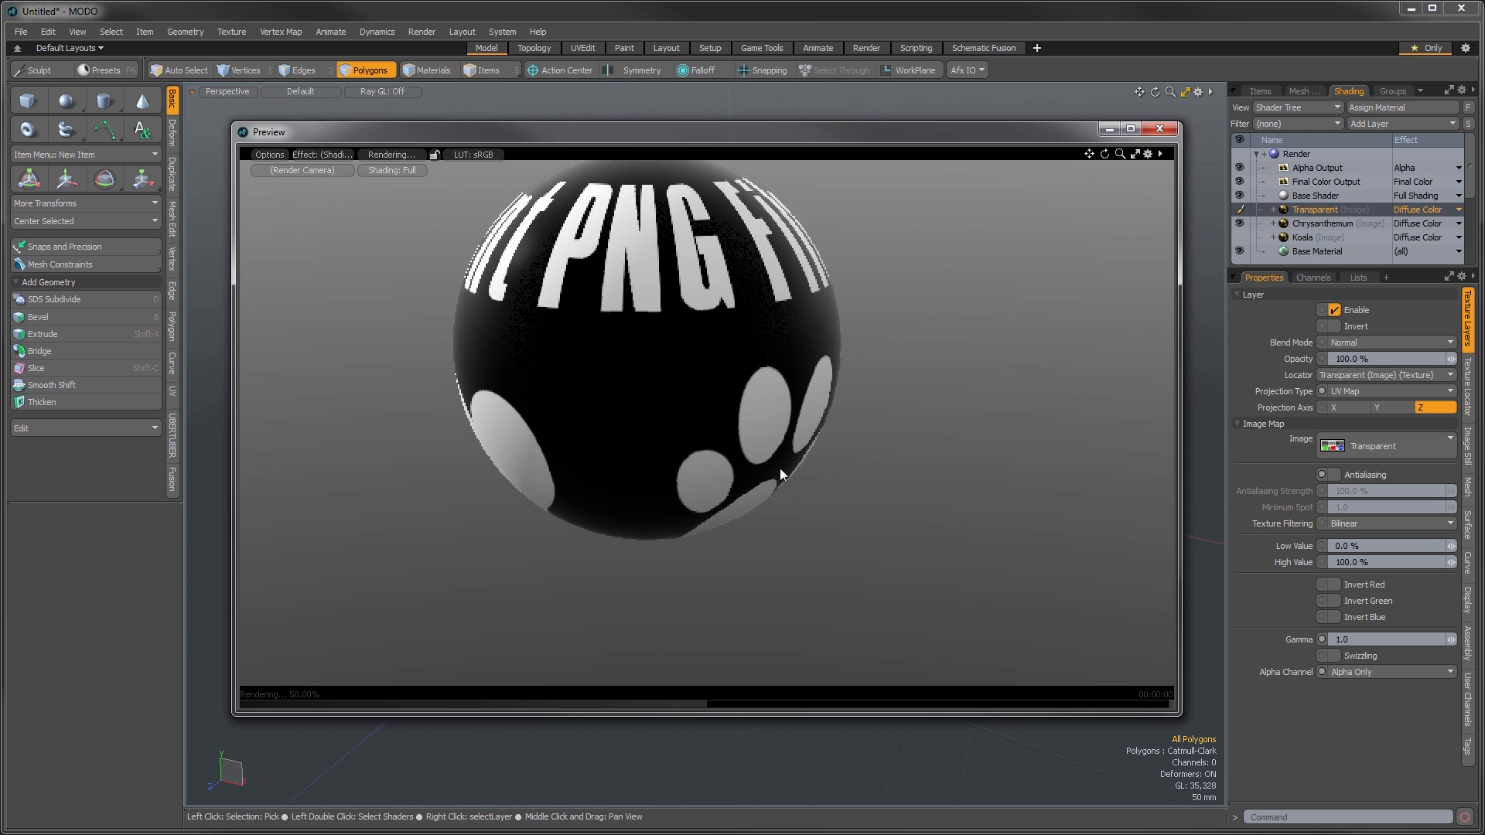
# - Change the Transparent image layer's effect to Transparent Amount and invert the layer
pyautogui.click(1405, 206)
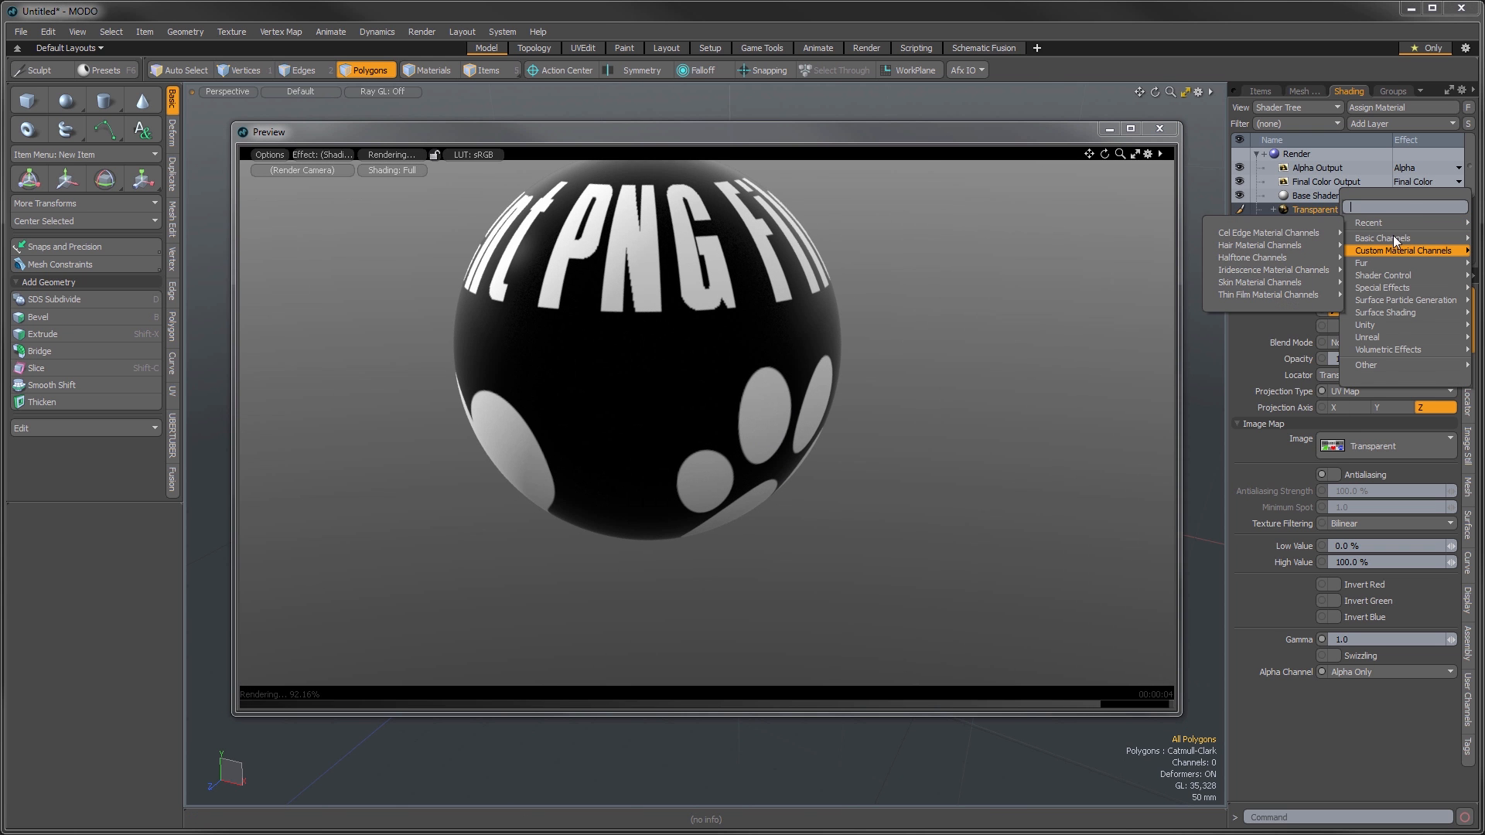
pyautogui.moveTo(1386, 236)
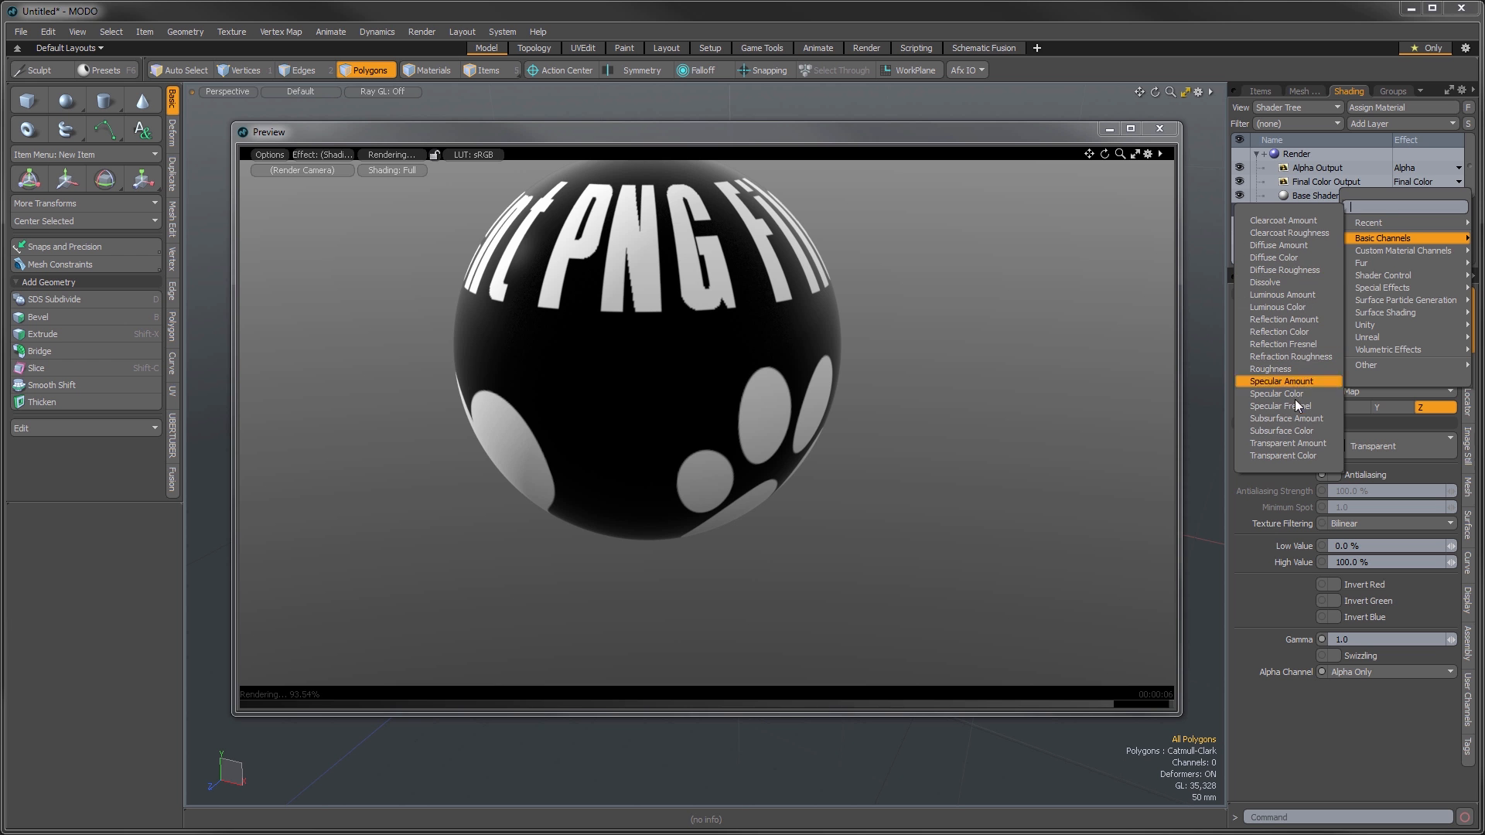
pyautogui.click(1297, 443)
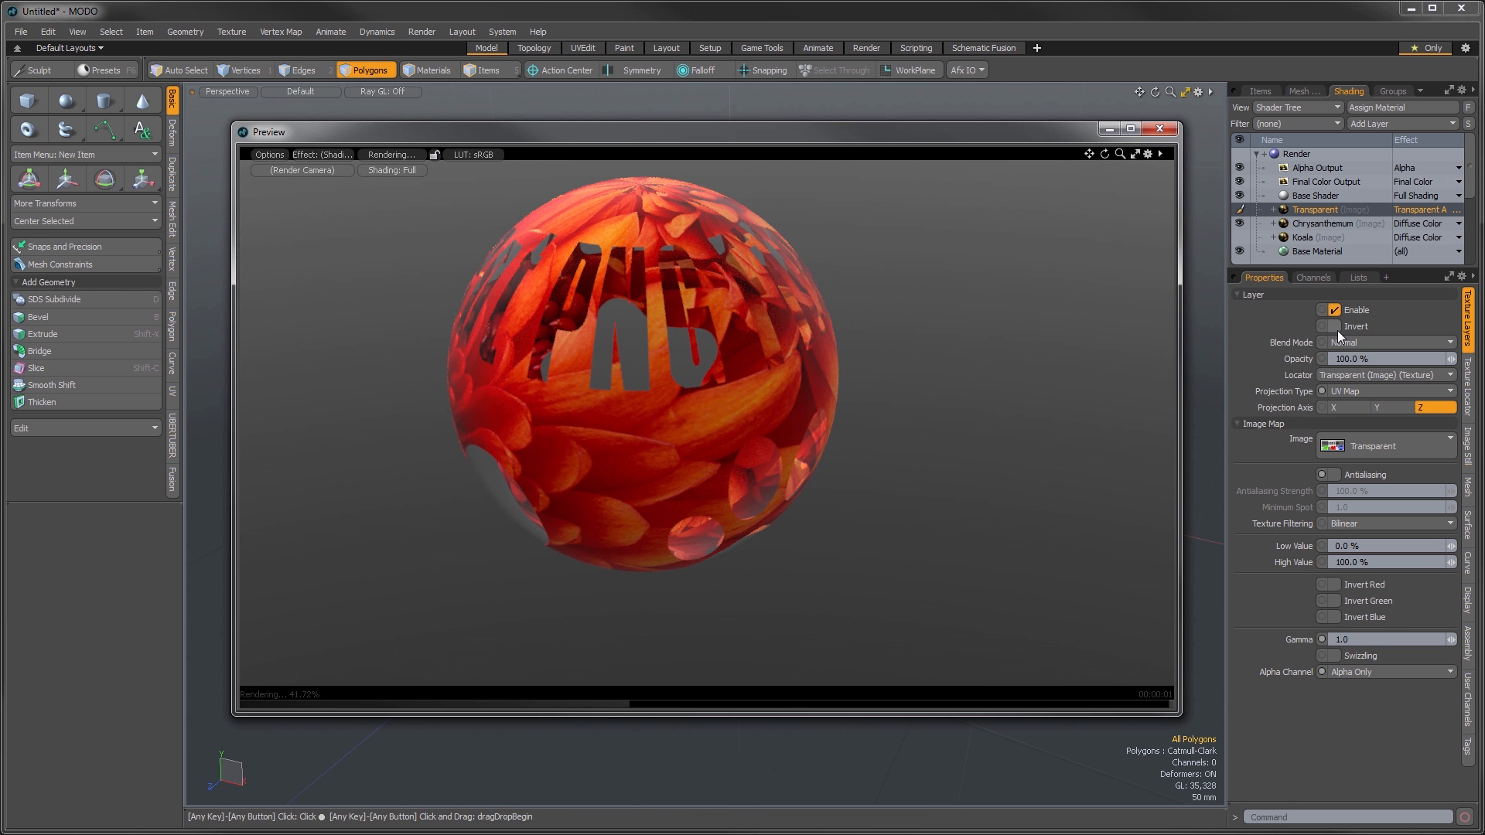
pyautogui.click(1335, 326)
pyautogui.keyDown('alt'); pyautogui.moveTo(588, 365); pyautogui.dragTo(646, 395); pyautogui.keyUp('alt')
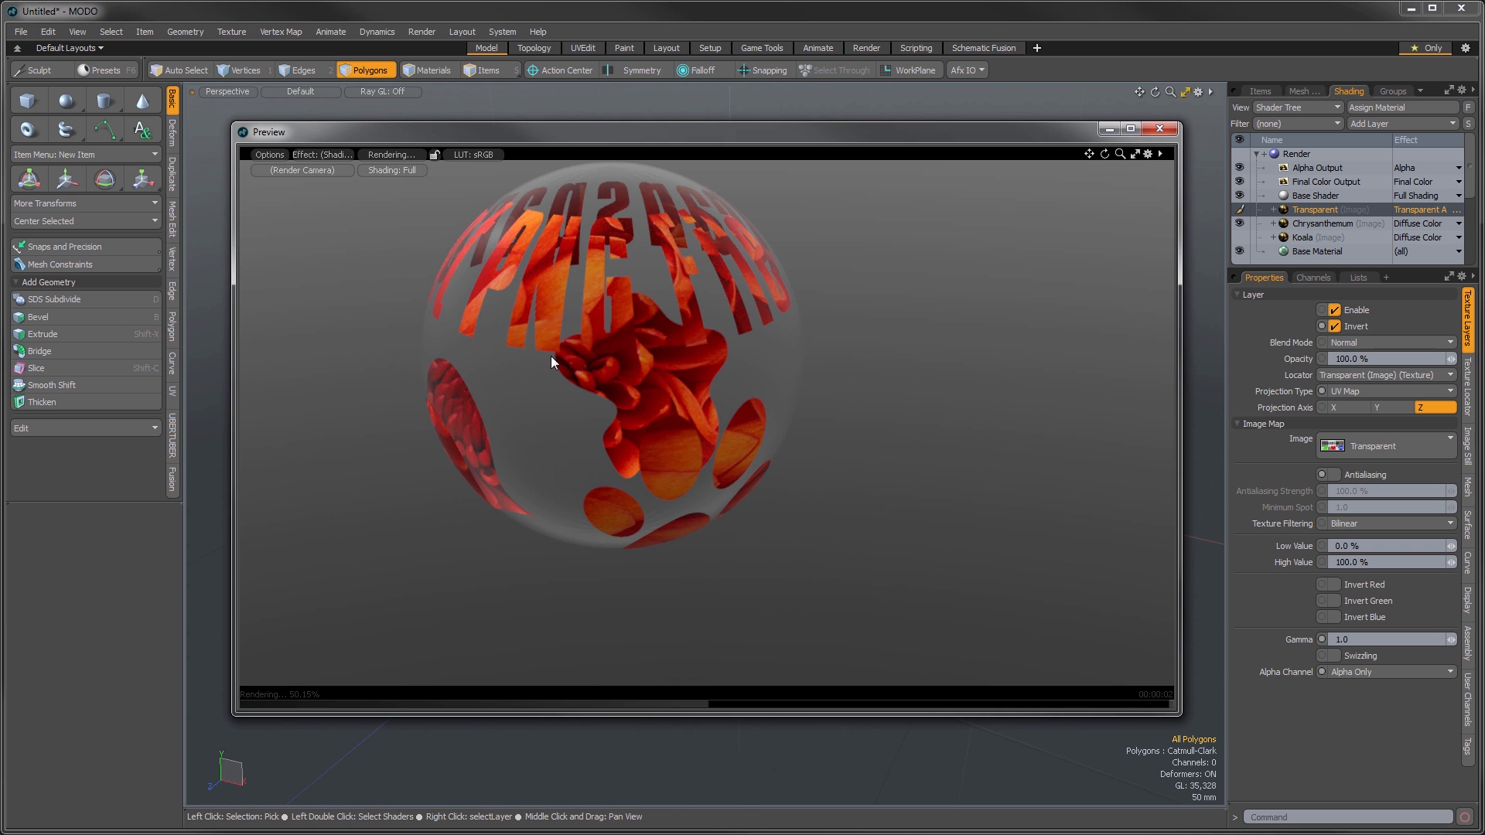
pyautogui.keyDown('alt'); pyautogui.moveTo(551, 356); pyautogui.dragTo(740, 500); pyautogui.keyUp('alt')
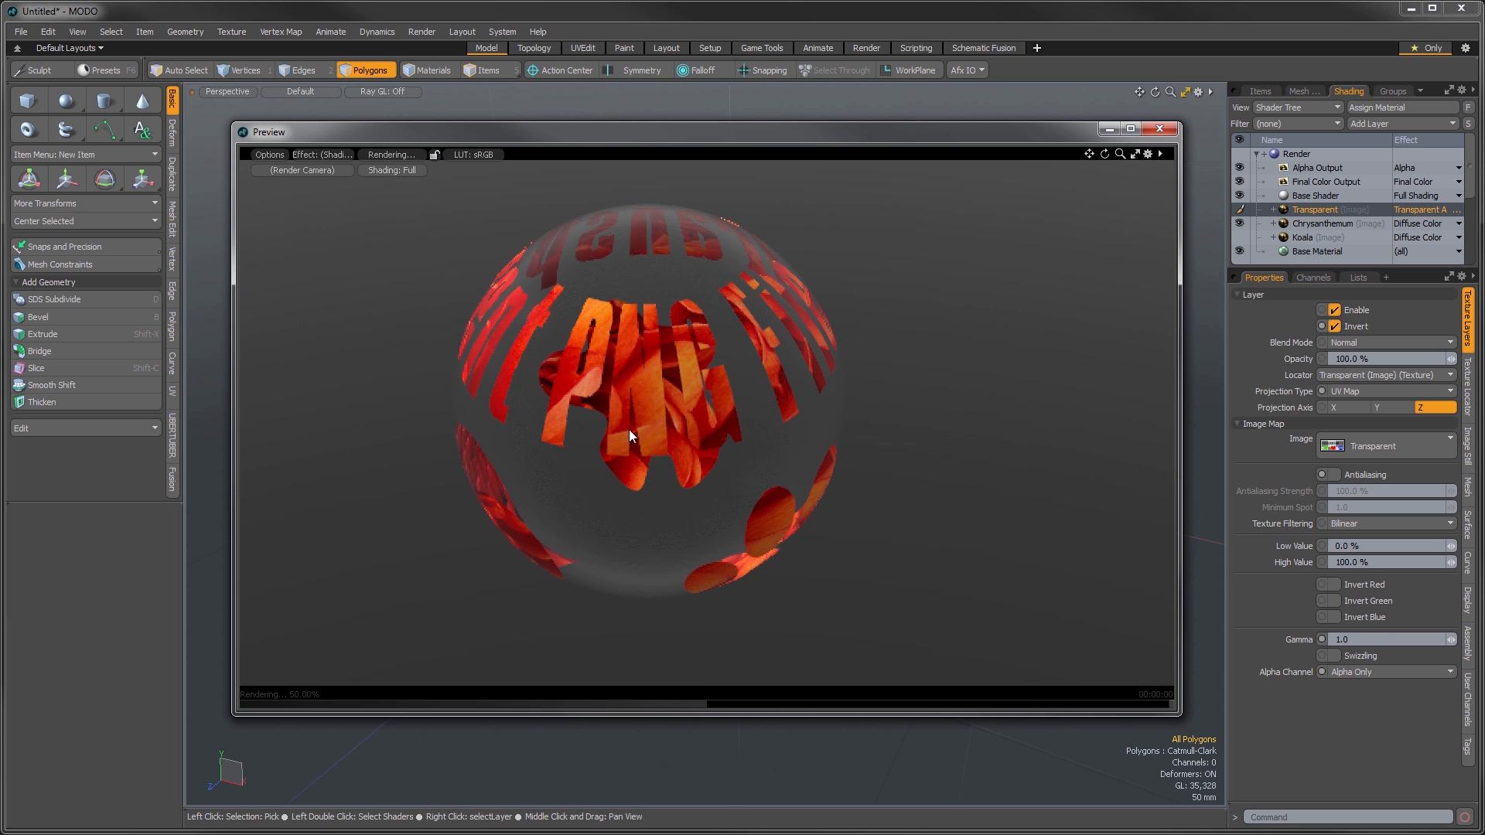
# - Set the Transparent image layer's alpha channel to Use and turn off the layer's inversion
pyautogui.click(1355, 670)
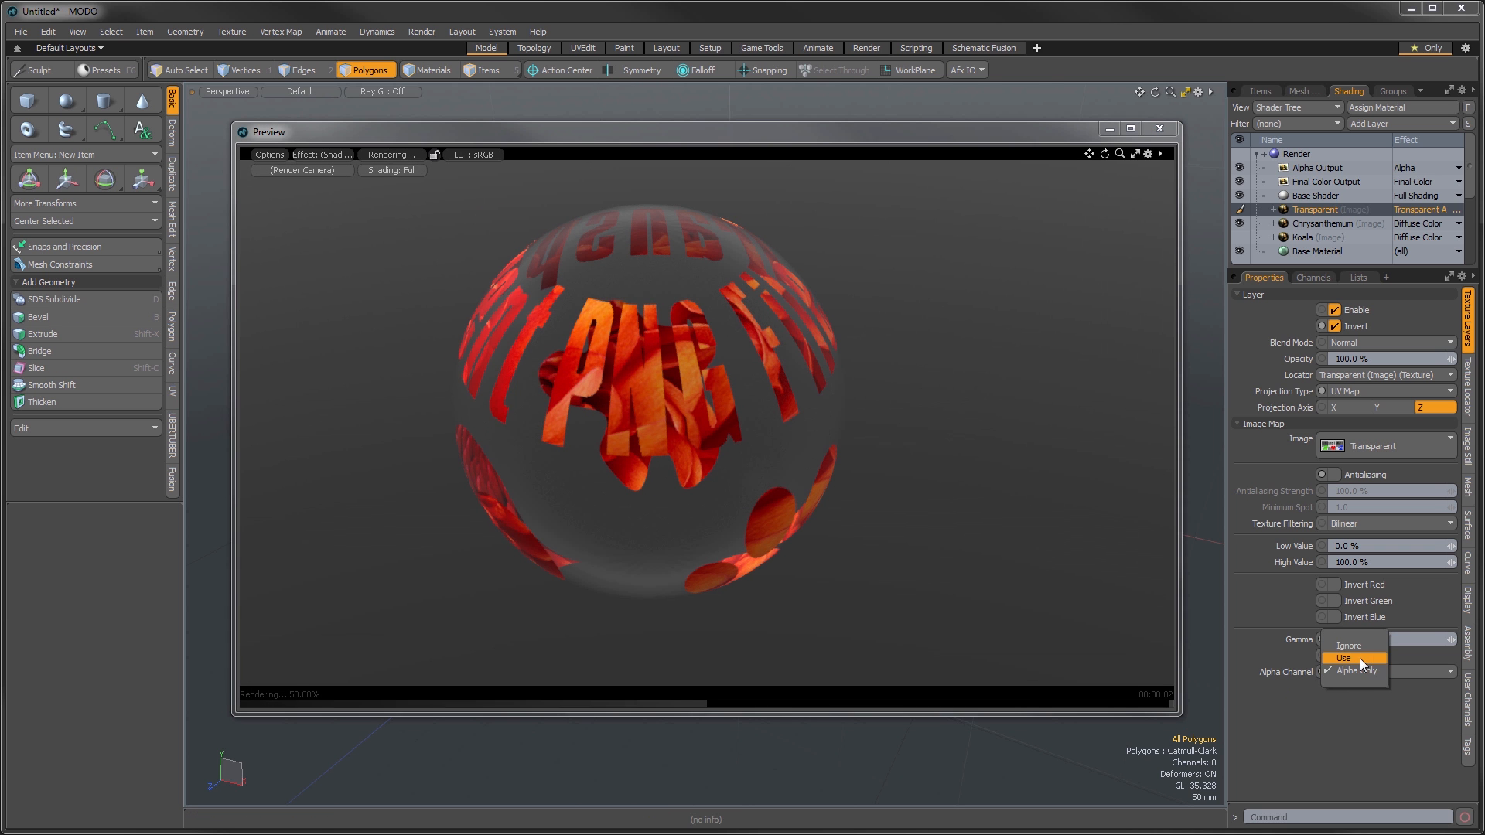
pyautogui.click(1360, 658)
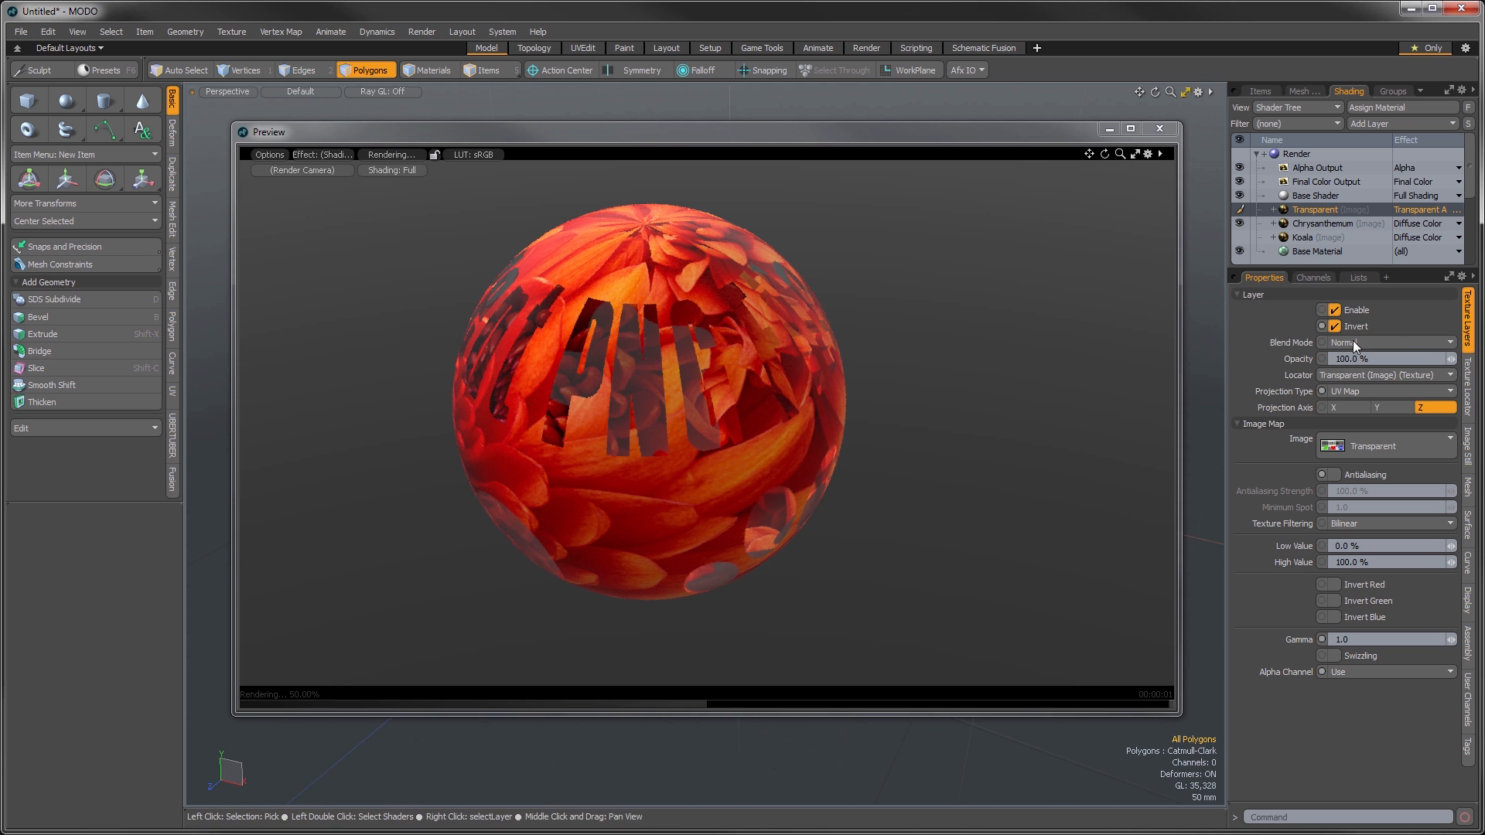
pyautogui.click(1330, 328)
pyautogui.moveTo(822, 456)
pyautogui.keyDown('alt'); pyautogui.mouseDown()
pyautogui.moveTo(796, 448)
pyautogui.moveTo(824, 447)
pyautogui.mouseUp(); pyautogui.keyUp('alt')
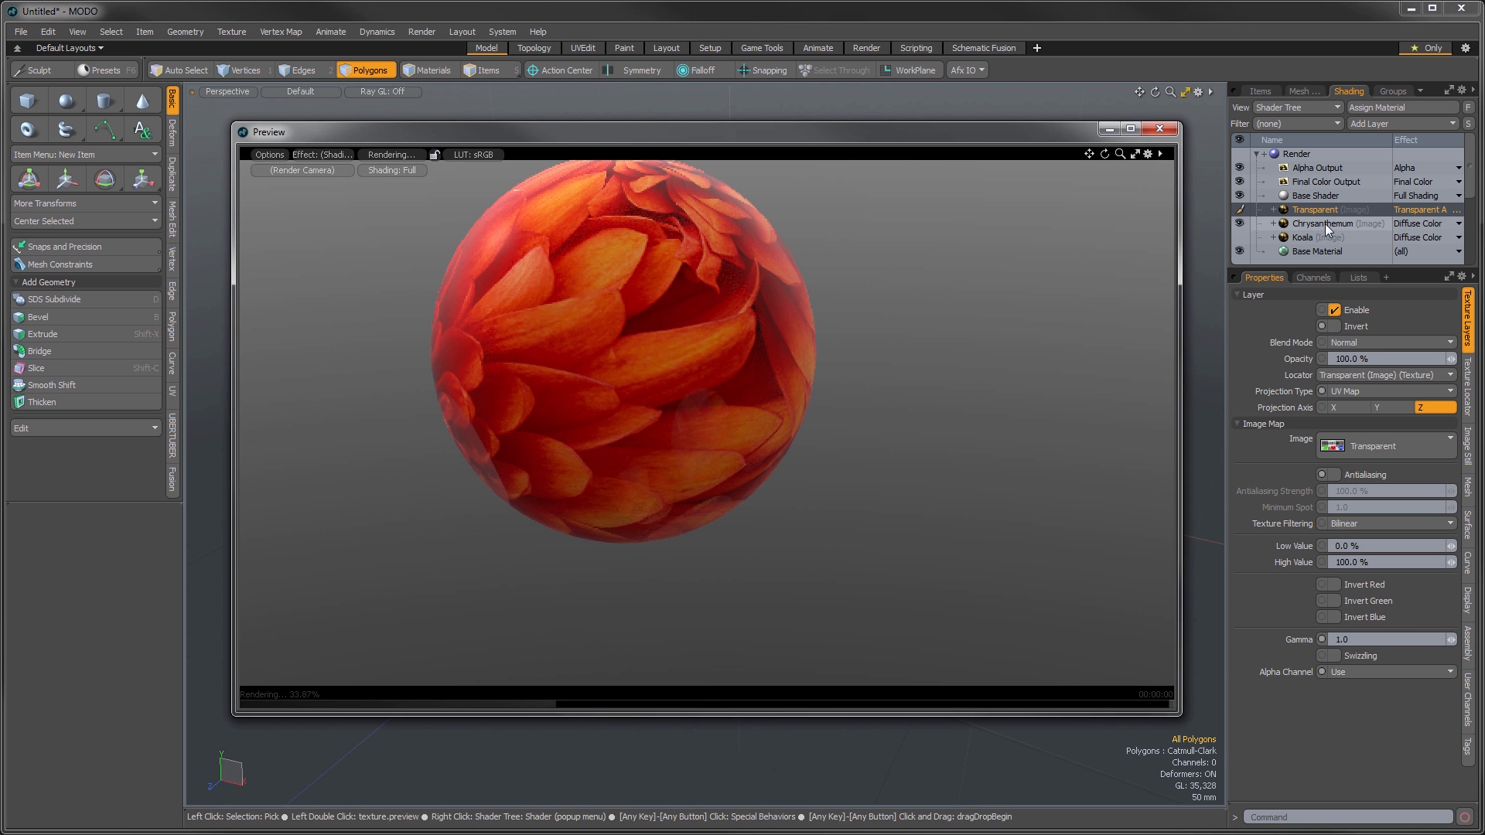
pyautogui.keyDown('alt'); pyautogui.moveTo(953, 290); pyautogui.dragTo(991, 330); pyautogui.keyUp('alt')
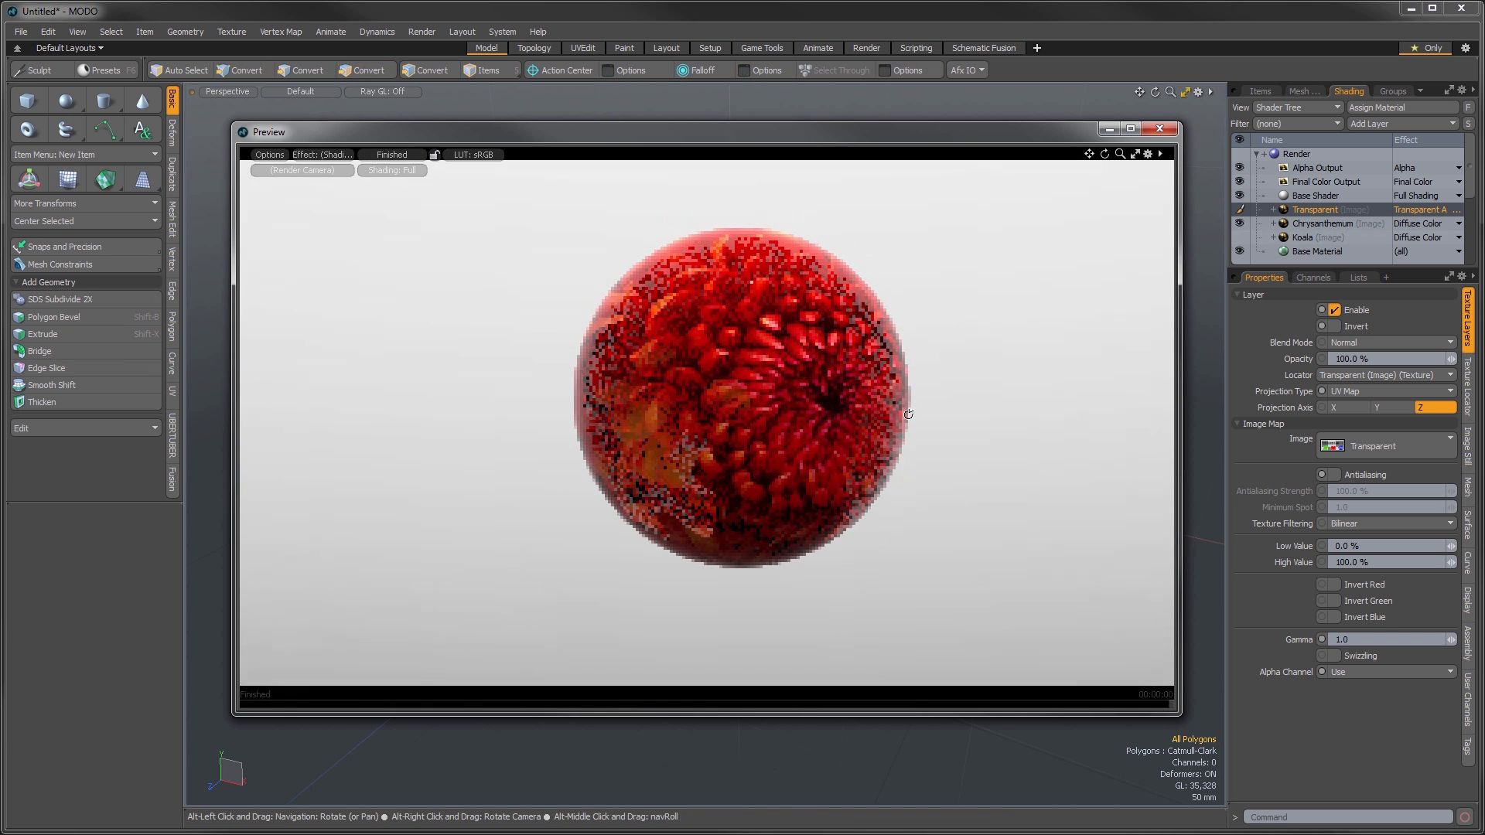
pyautogui.keyDown('alt'); pyautogui.moveTo(658, 457); pyautogui.dragTo(698, 476); pyautogui.keyUp('alt')
pyautogui.keyDown('alt'); pyautogui.moveTo(764, 398); pyautogui.dragTo(840, 371); pyautogui.keyUp('alt')
# - Turn the Transparent image layer's inversion back on and examine the sphere's see-through areas
pyautogui.click(1335, 329)
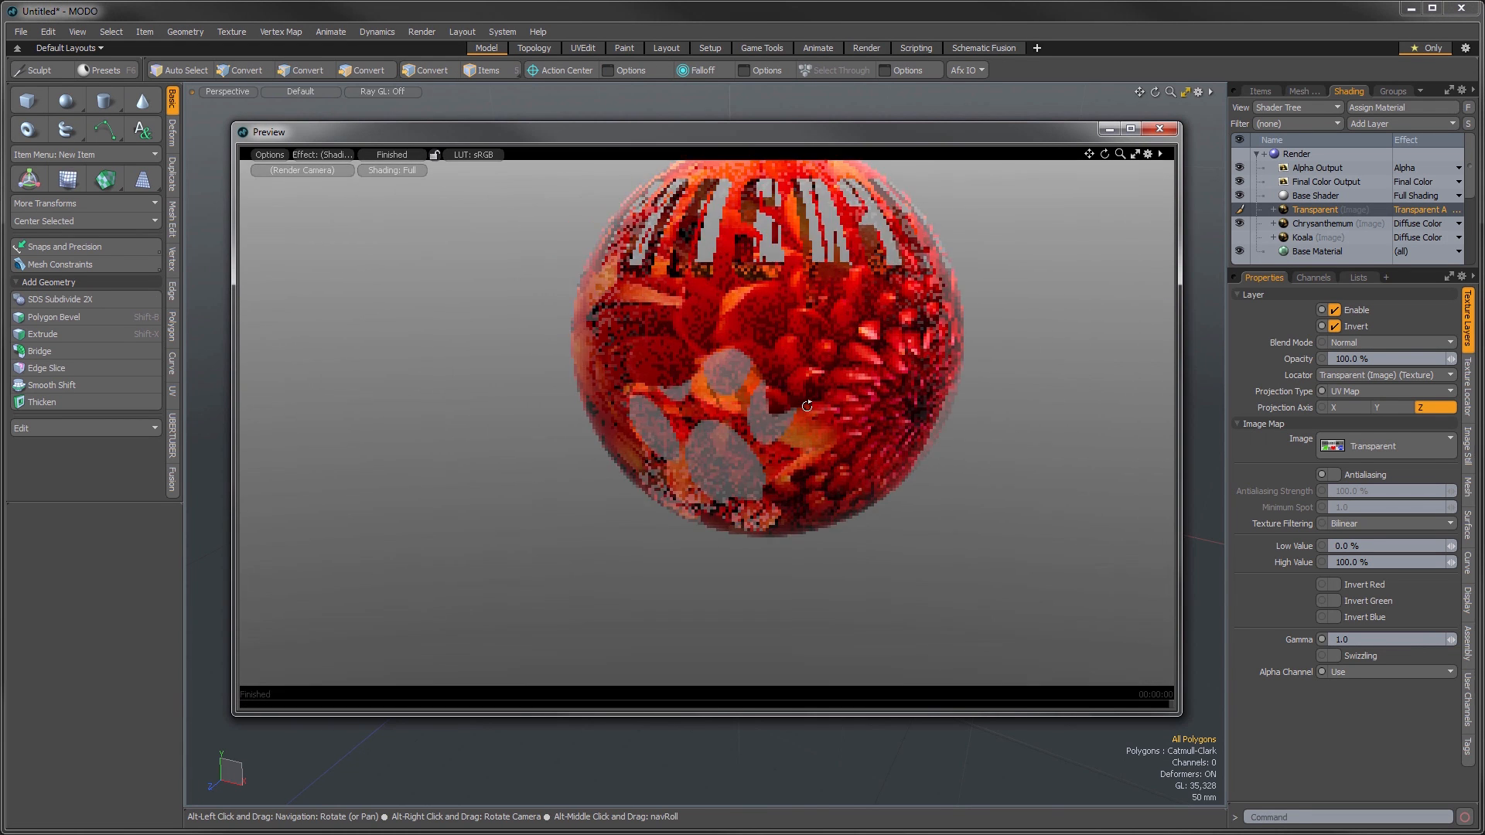
pyautogui.keyDown('alt'); pyautogui.keyDown('shift'); pyautogui.moveTo(800, 413); pyautogui.dragTo(782, 463); pyautogui.keyUp('shift'); pyautogui.keyUp('alt')
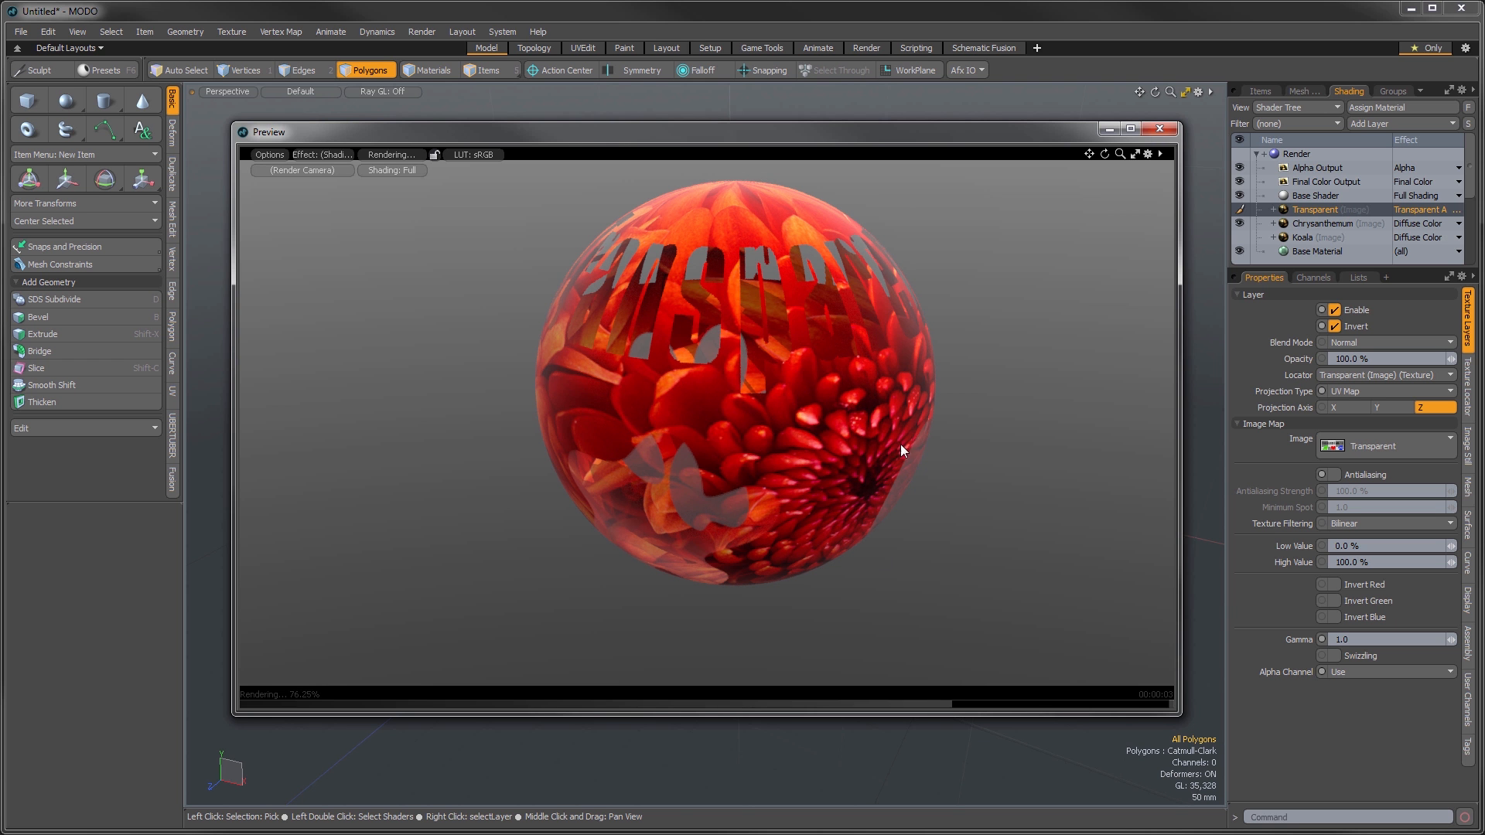
pyautogui.keyDown('alt'); pyautogui.moveTo(861, 422); pyautogui.dragTo(725, 564); pyautogui.keyUp('alt')
pyautogui.keyDown('alt'); pyautogui.moveTo(1016, 581); pyautogui.dragTo(834, 470); pyautogui.keyUp('alt')
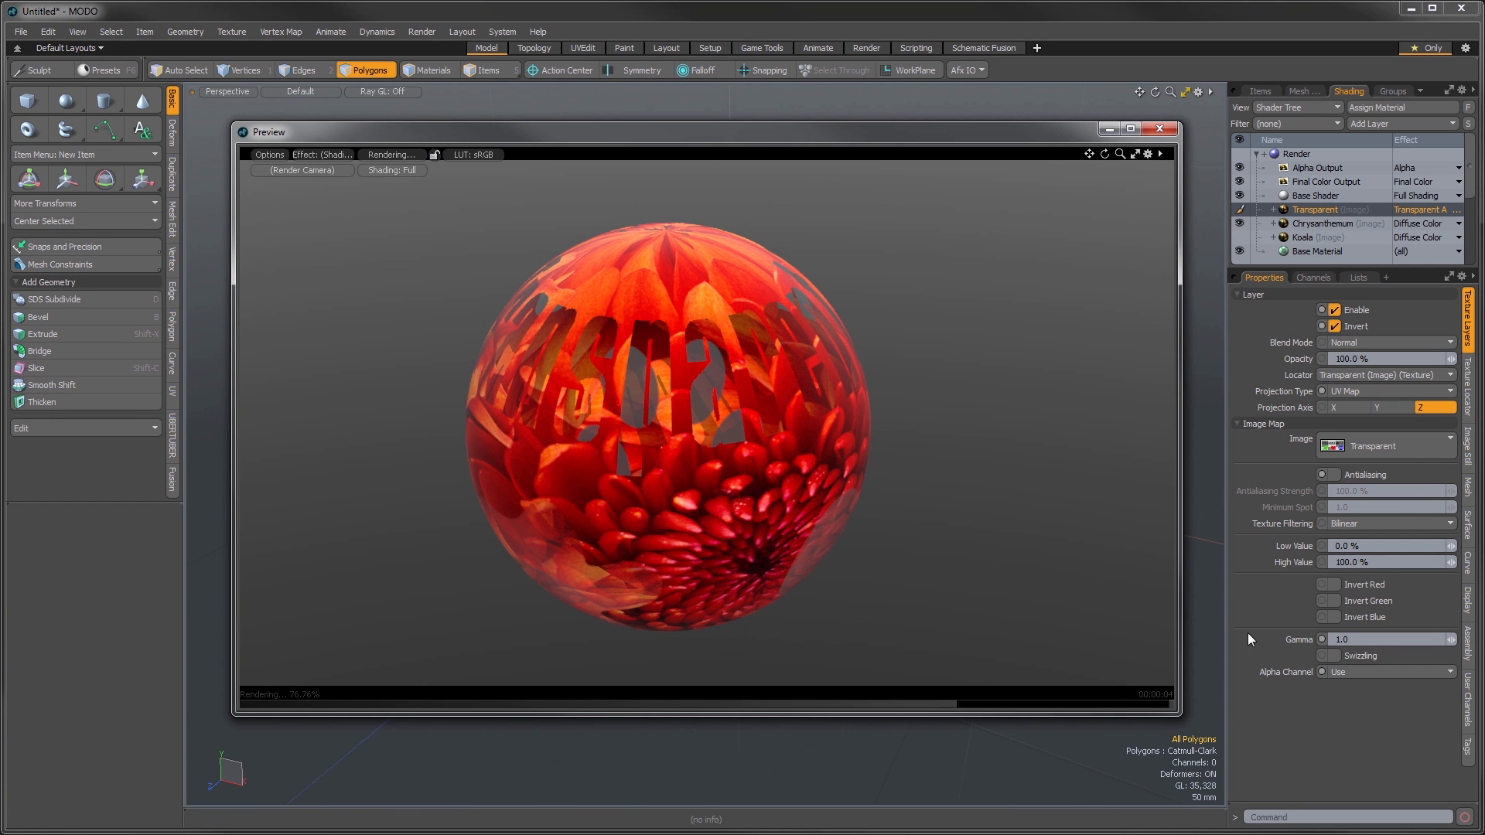
# - Open the alpha channel options of the Transparent image layer
pyautogui.click(1352, 672)
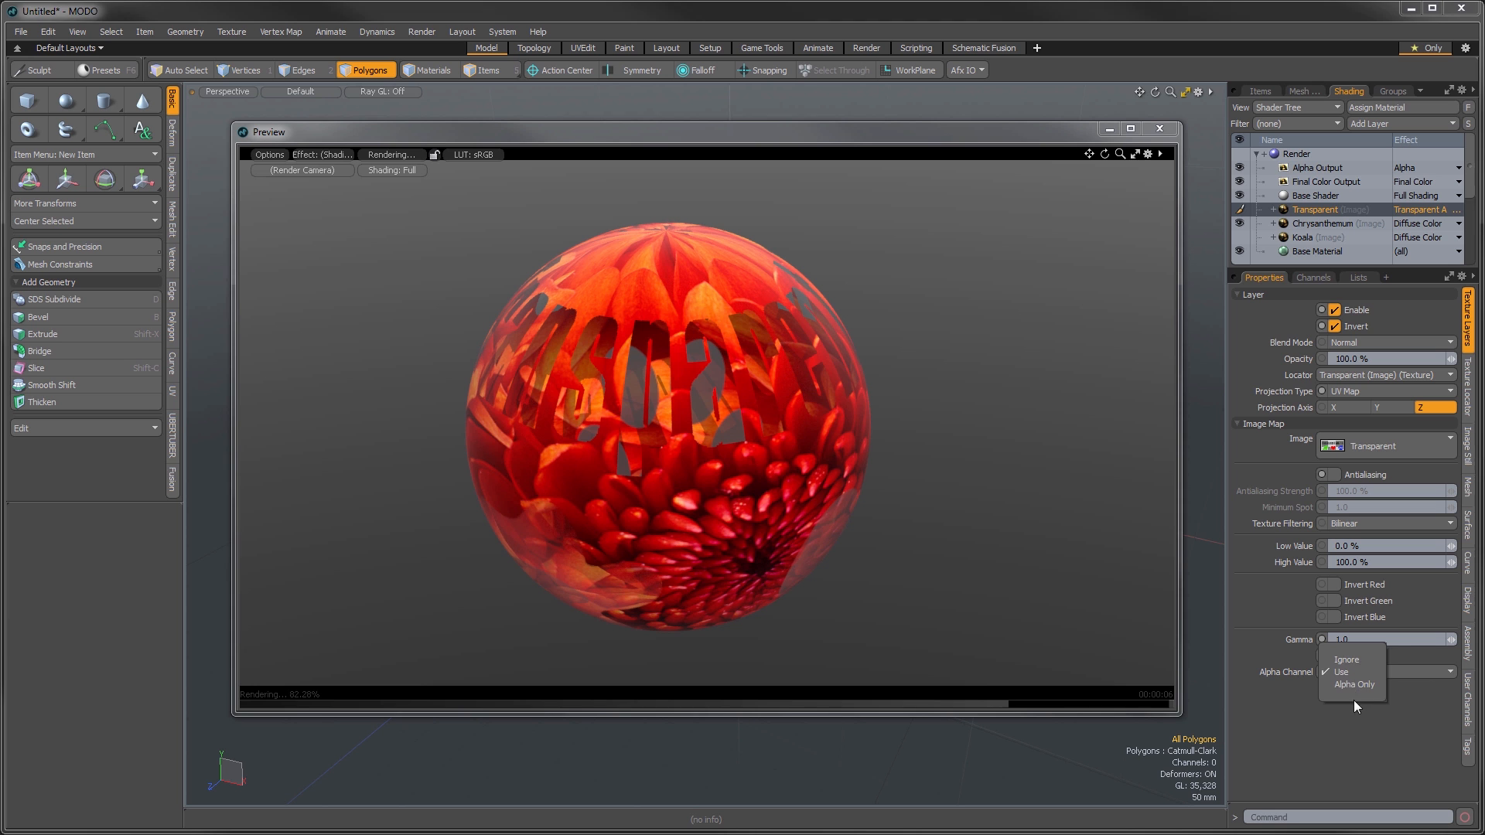